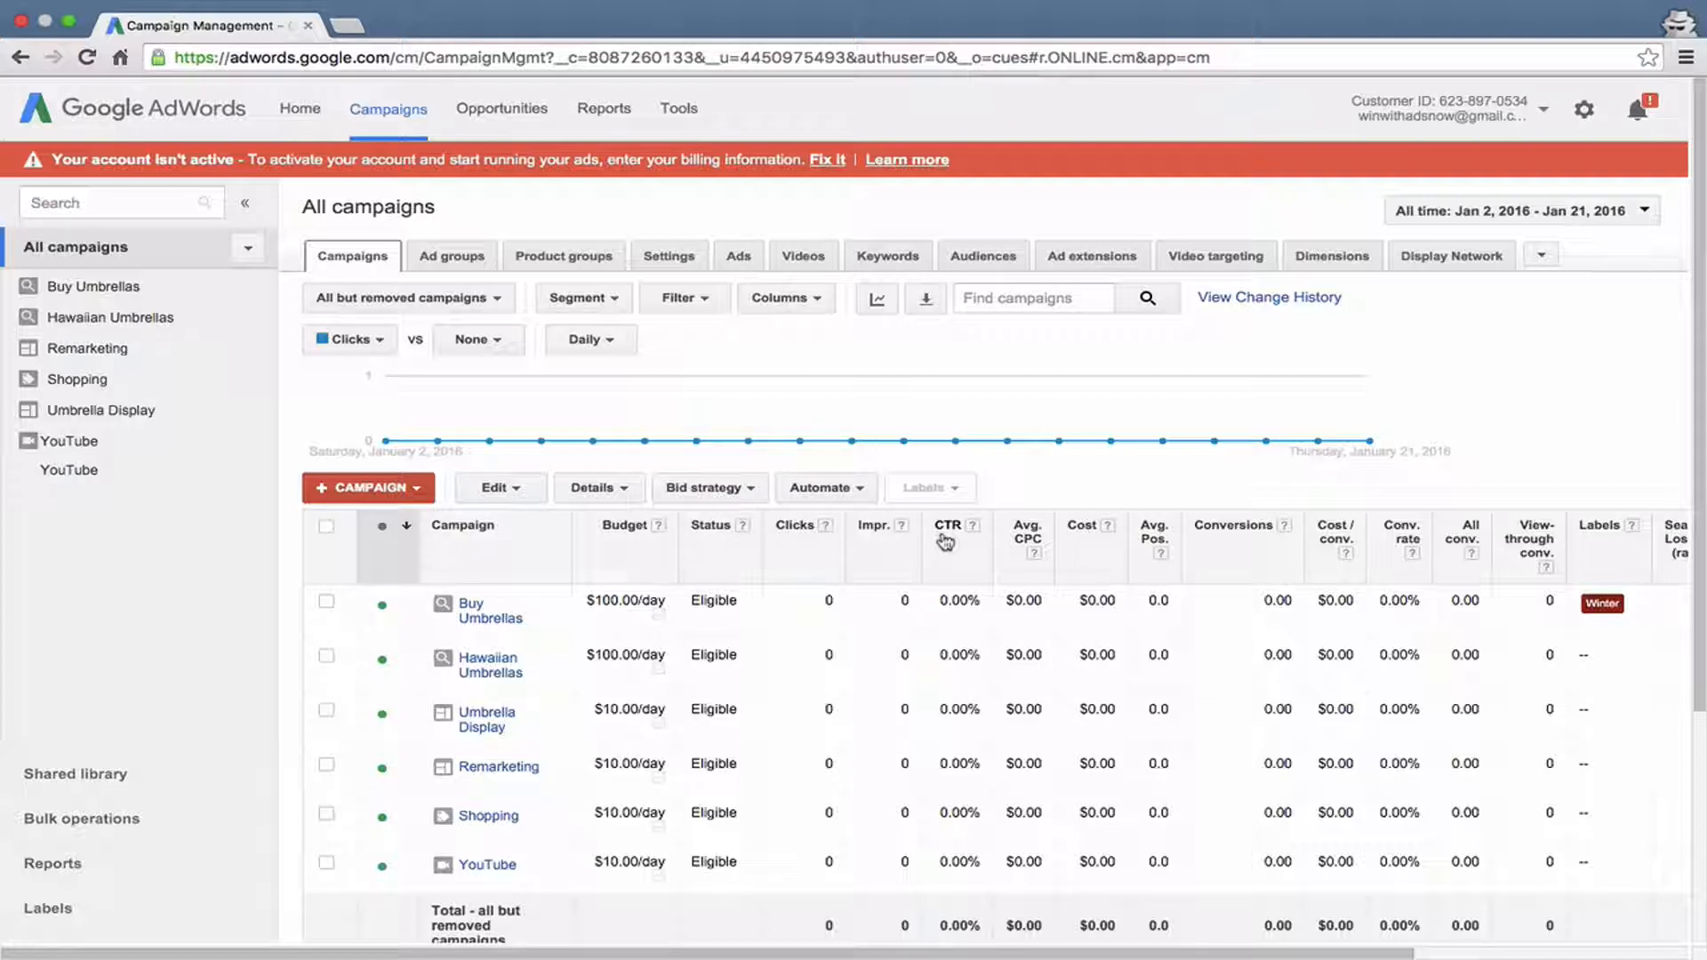
Search the web for "google adwords editor" in a new tab and open the official page with the Mac download version selected
key(super+t)
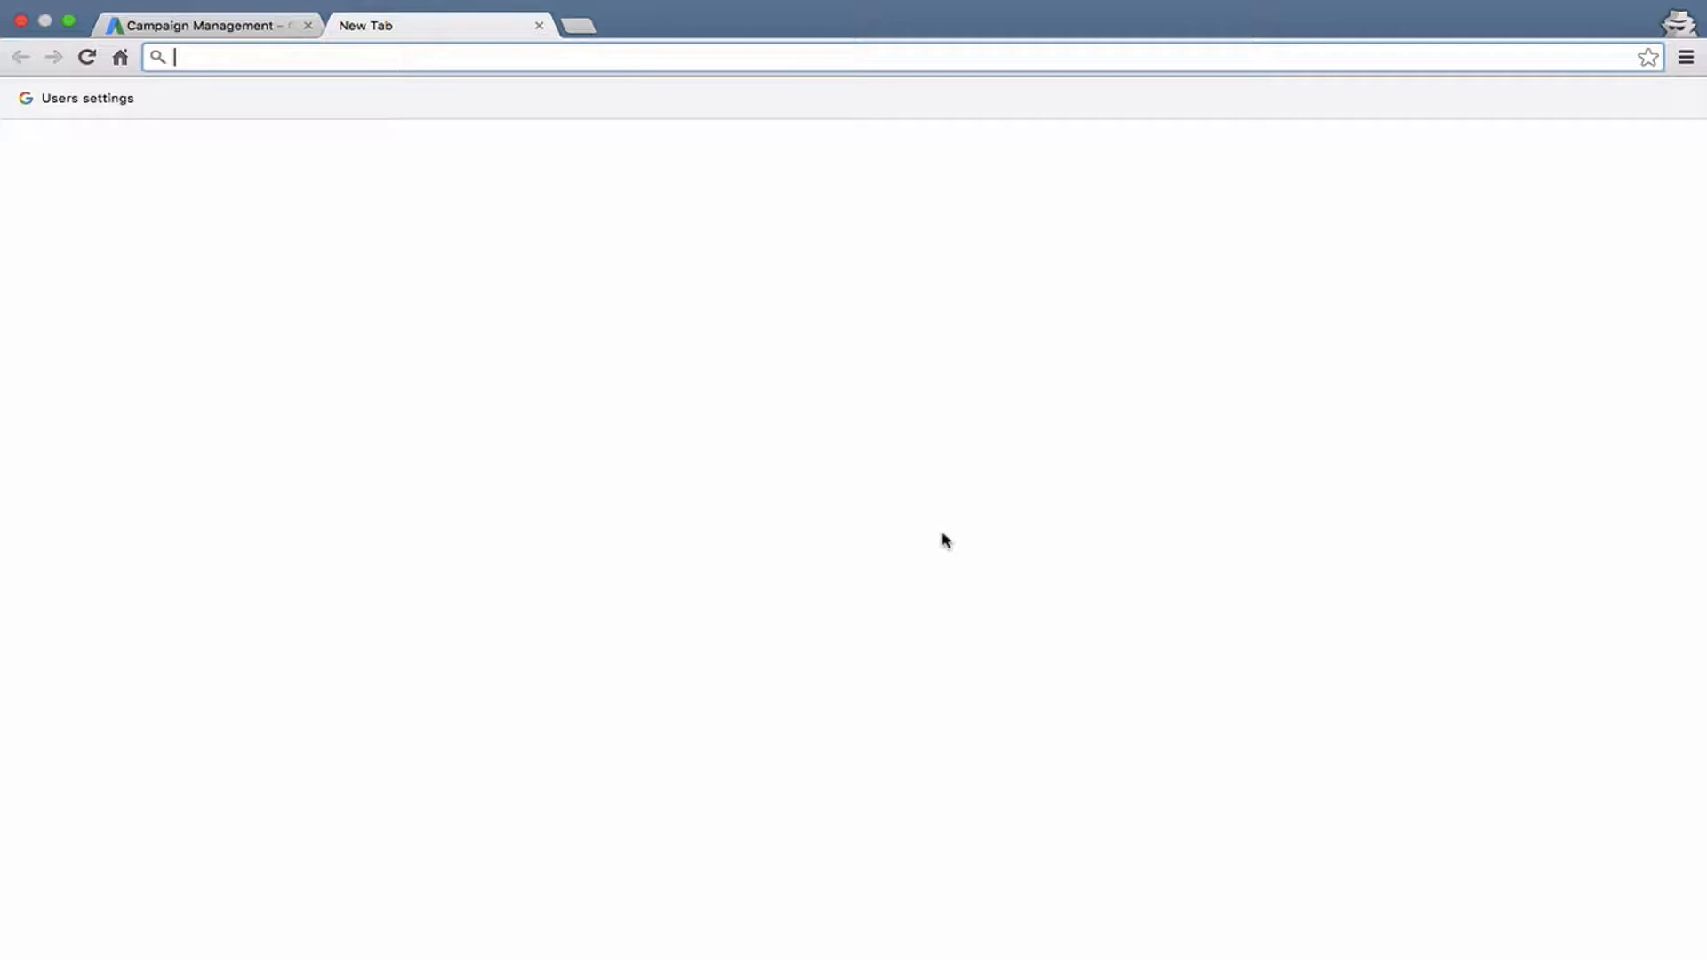
text(google adwords )
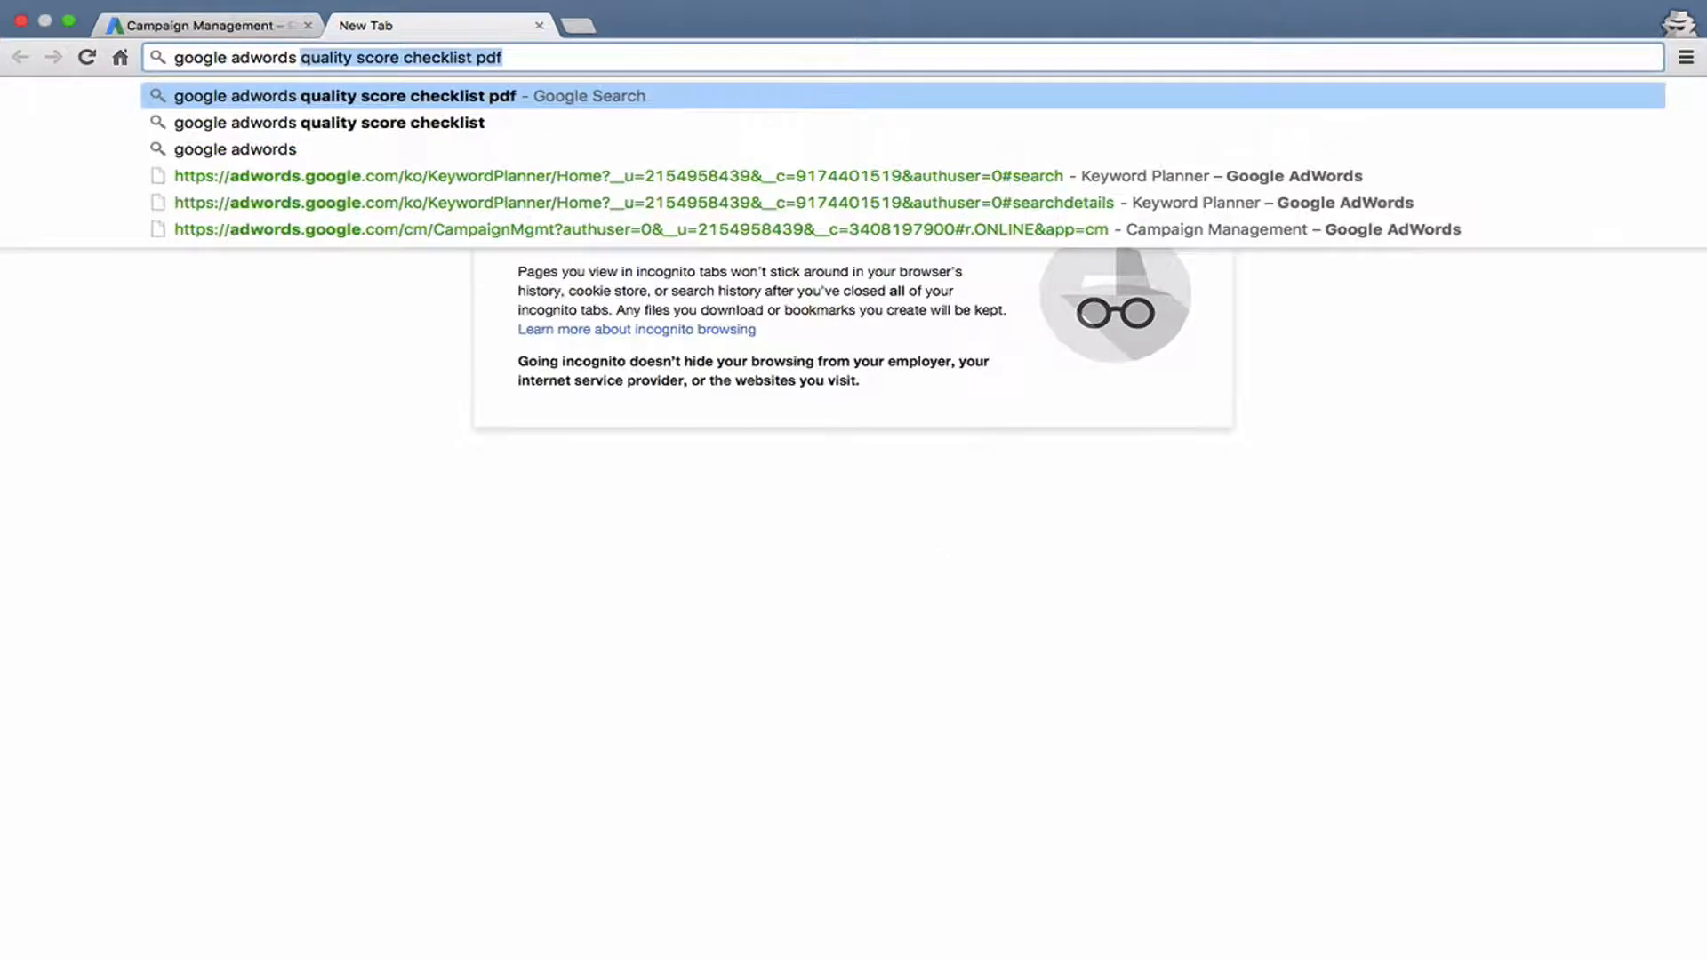
text(editor)
key(Return)
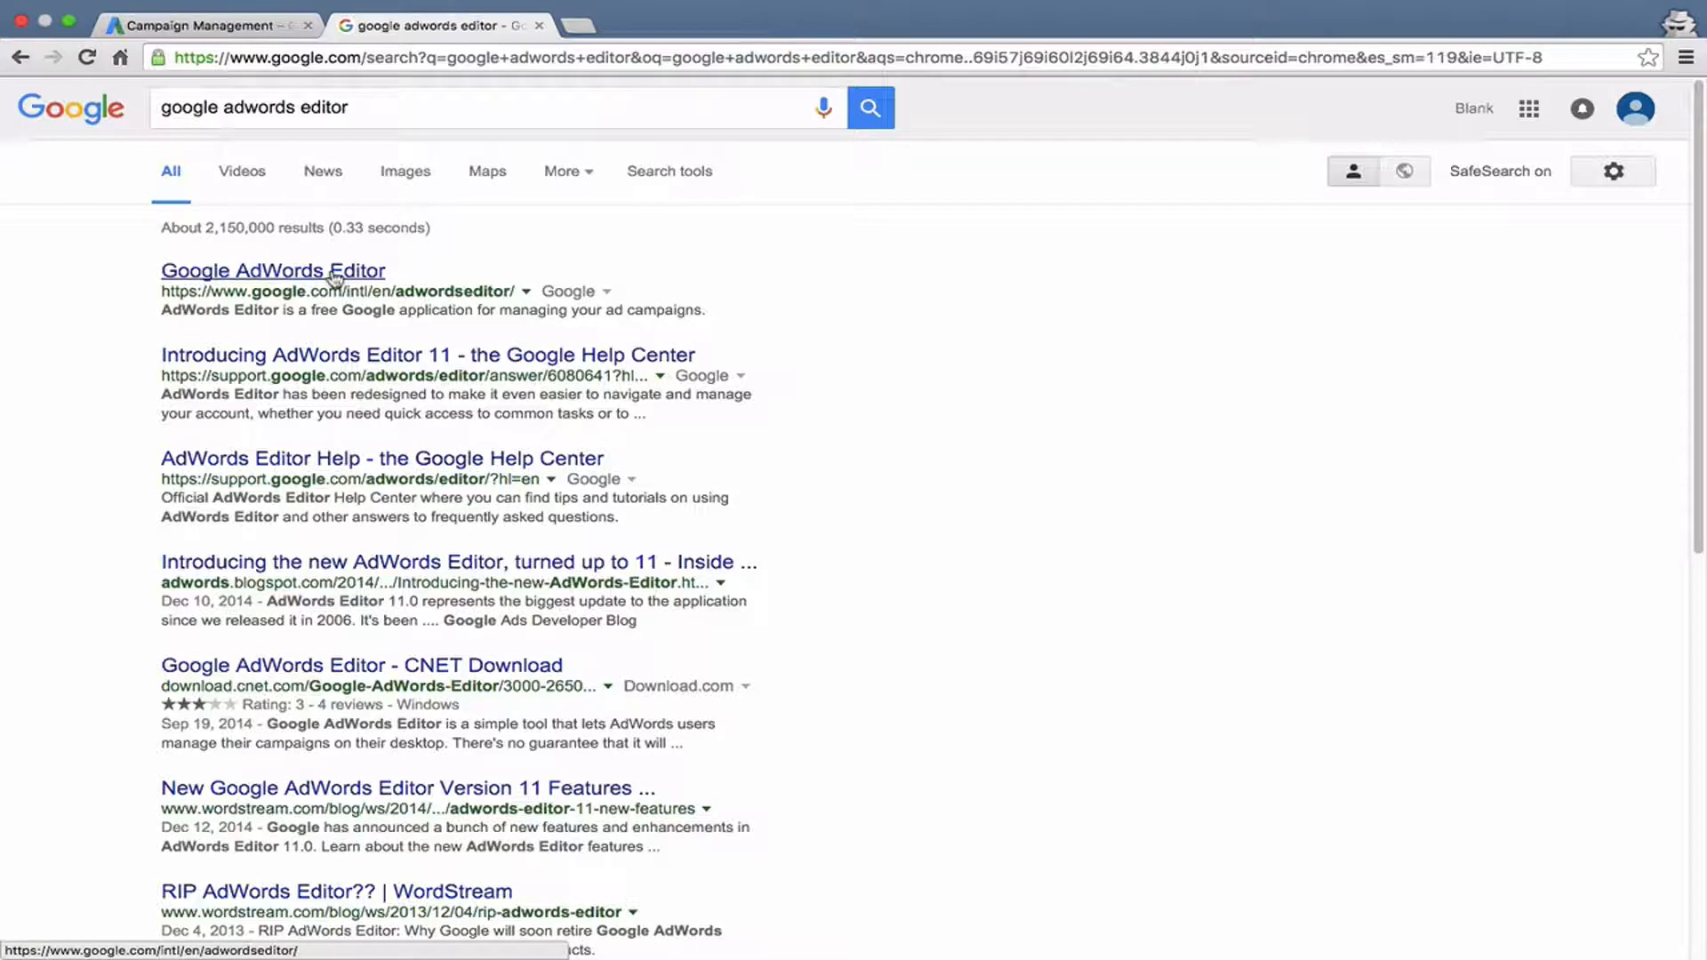
click(334, 278)
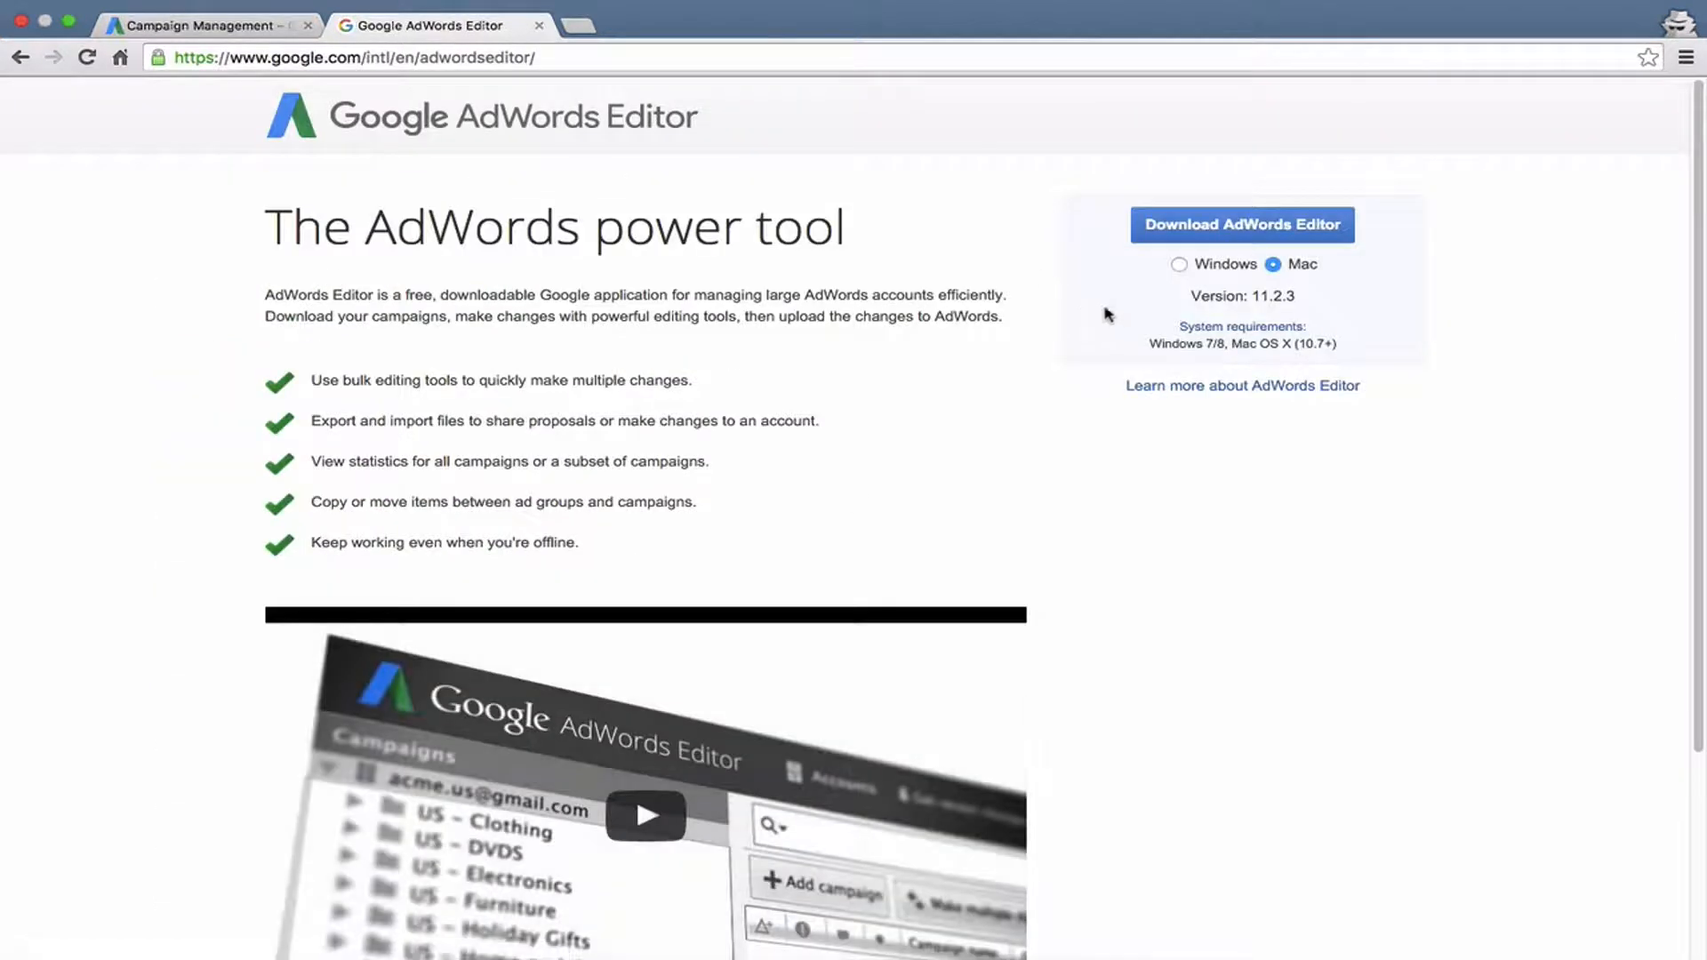
click(1181, 264)
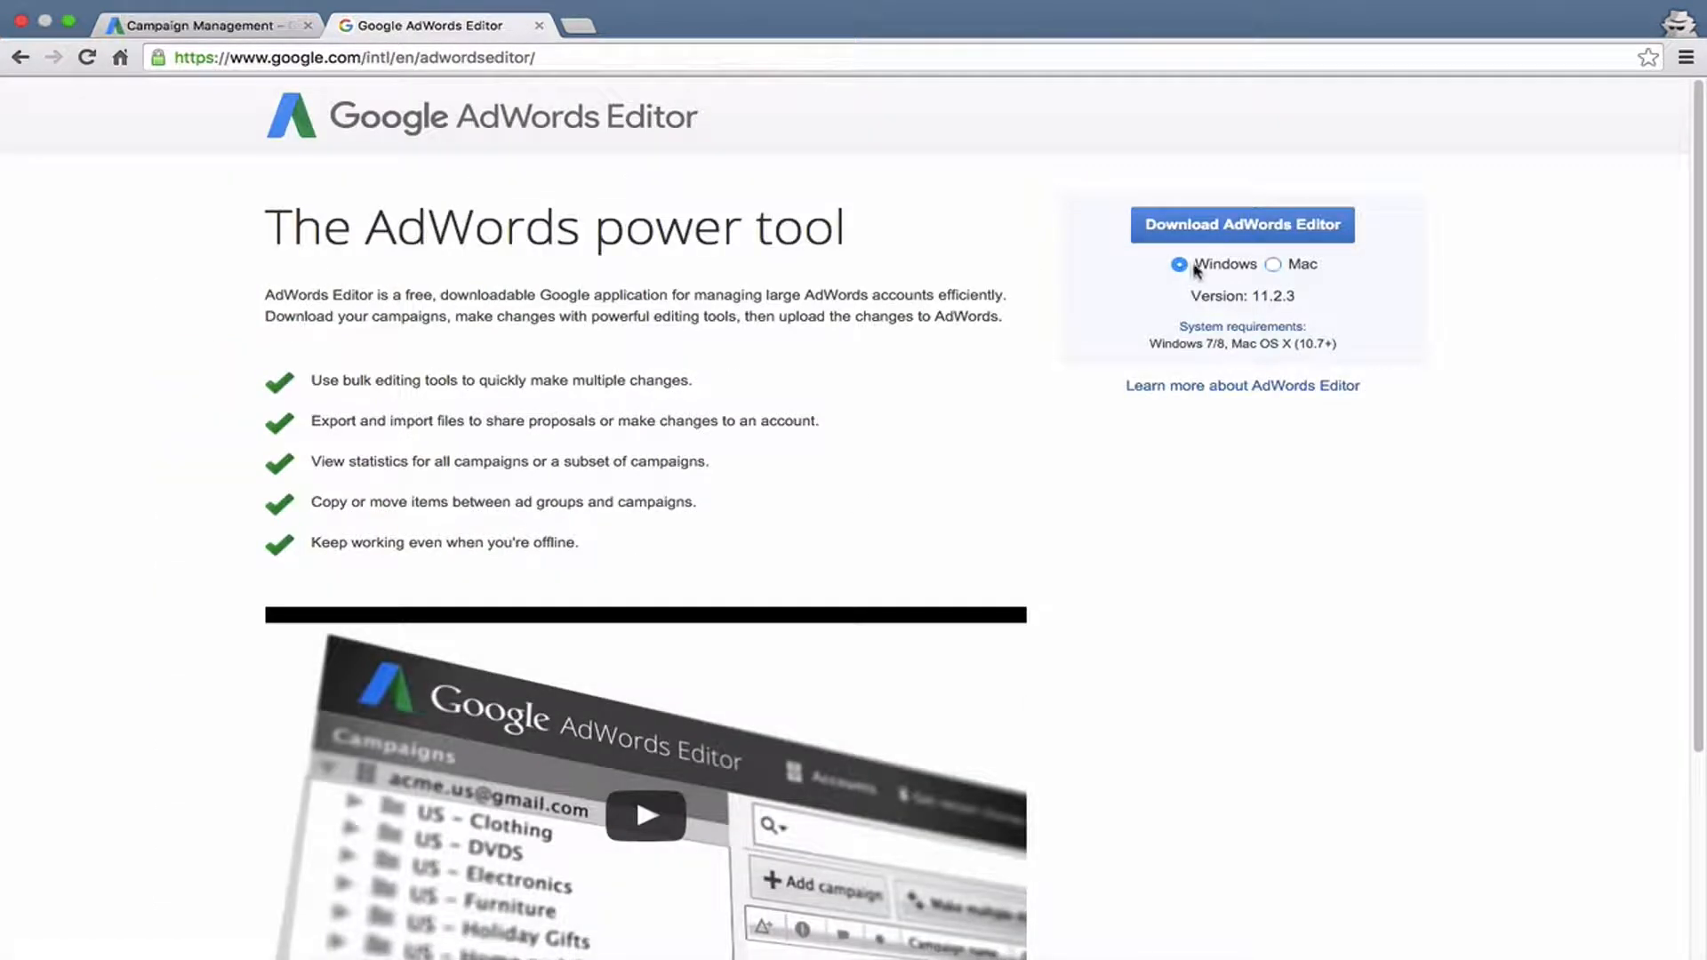
click(1273, 267)
Switch to the AdWords Editor application and select the Buy Umbrellas campaign
key(ctrl+Right)
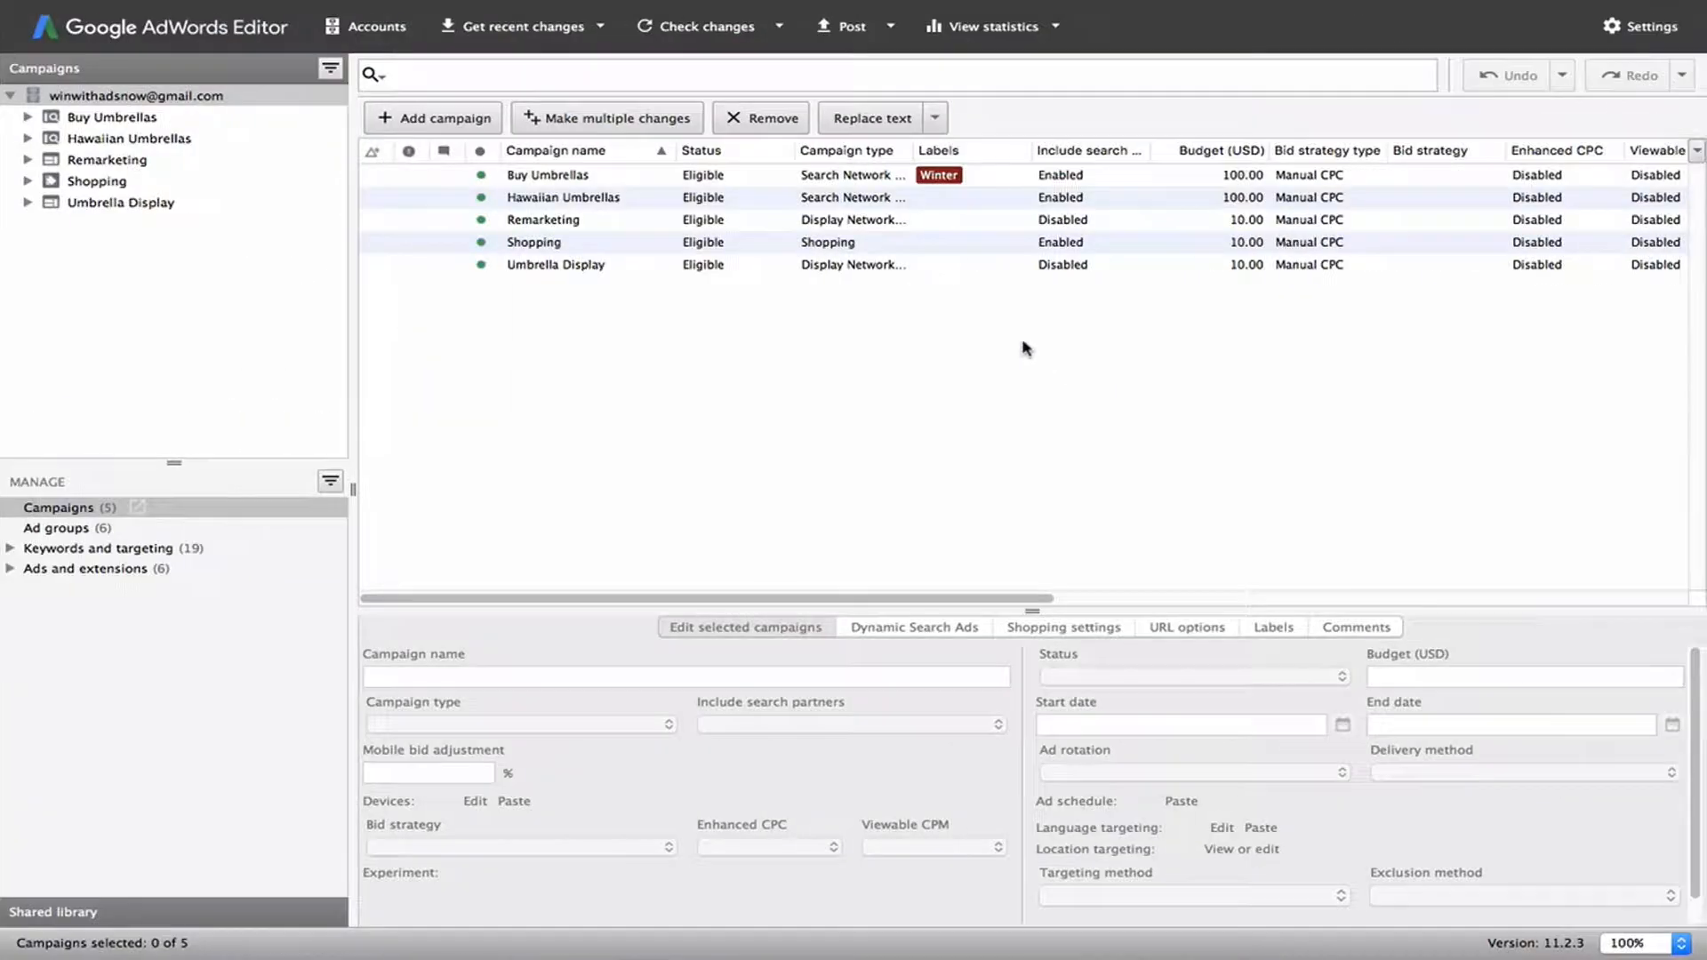
key(Down)
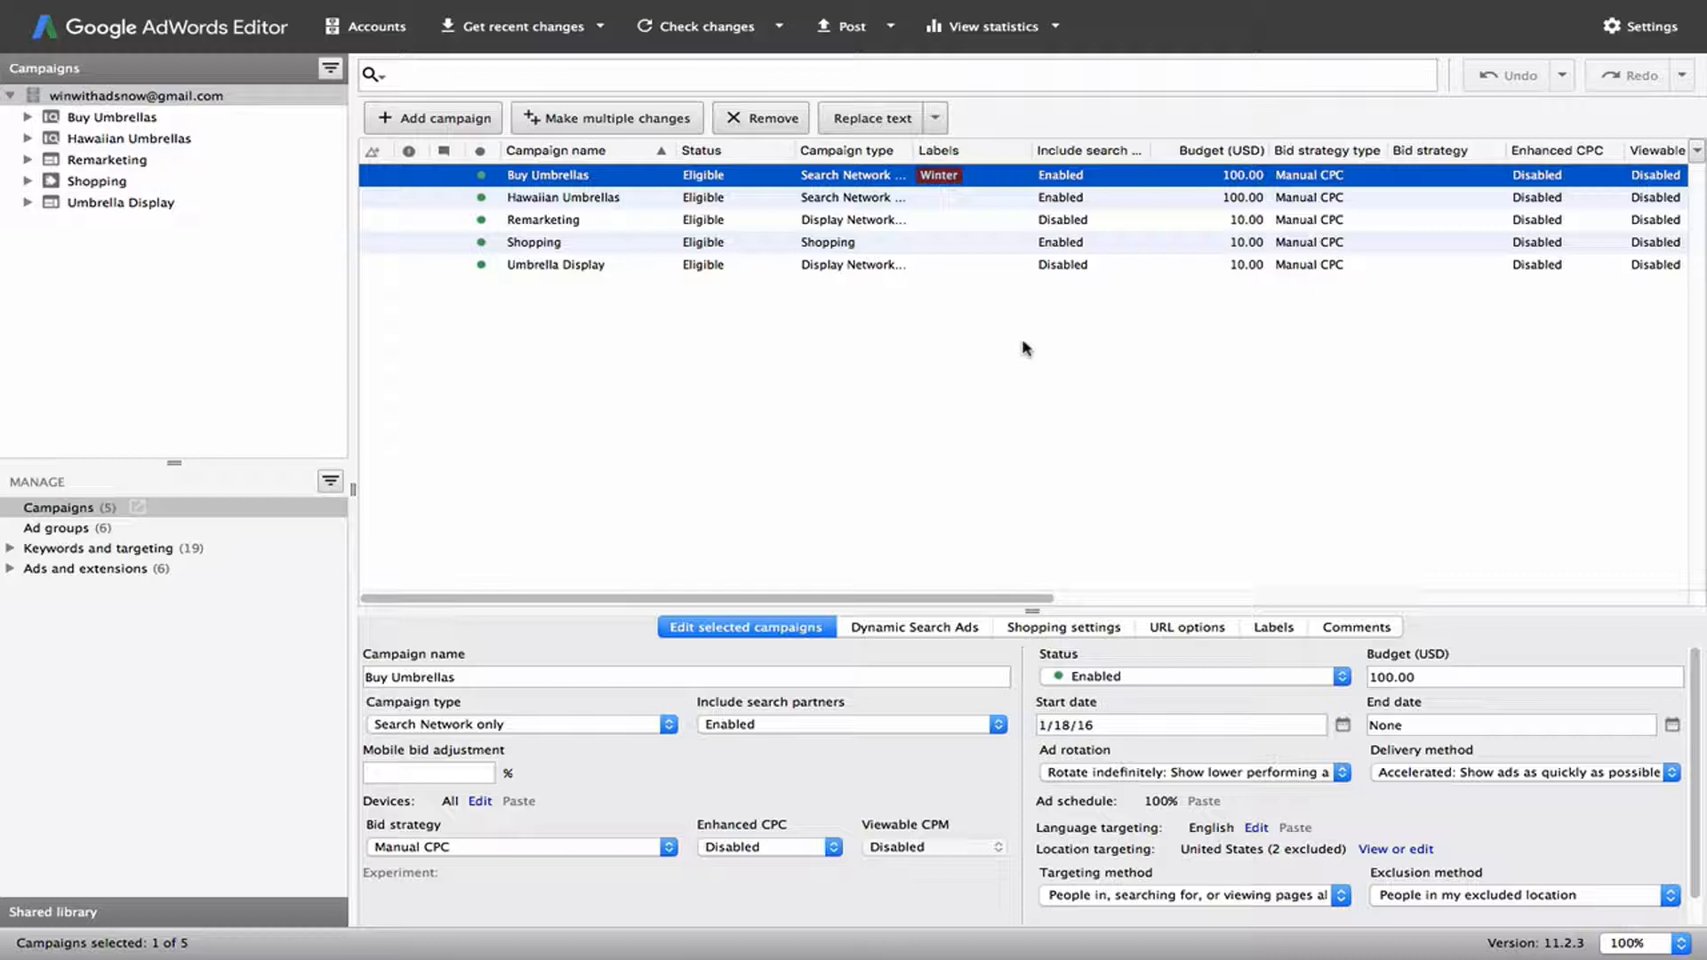
Get recent changes with the More data (slower) option for all campaigns in the account
click(579, 24)
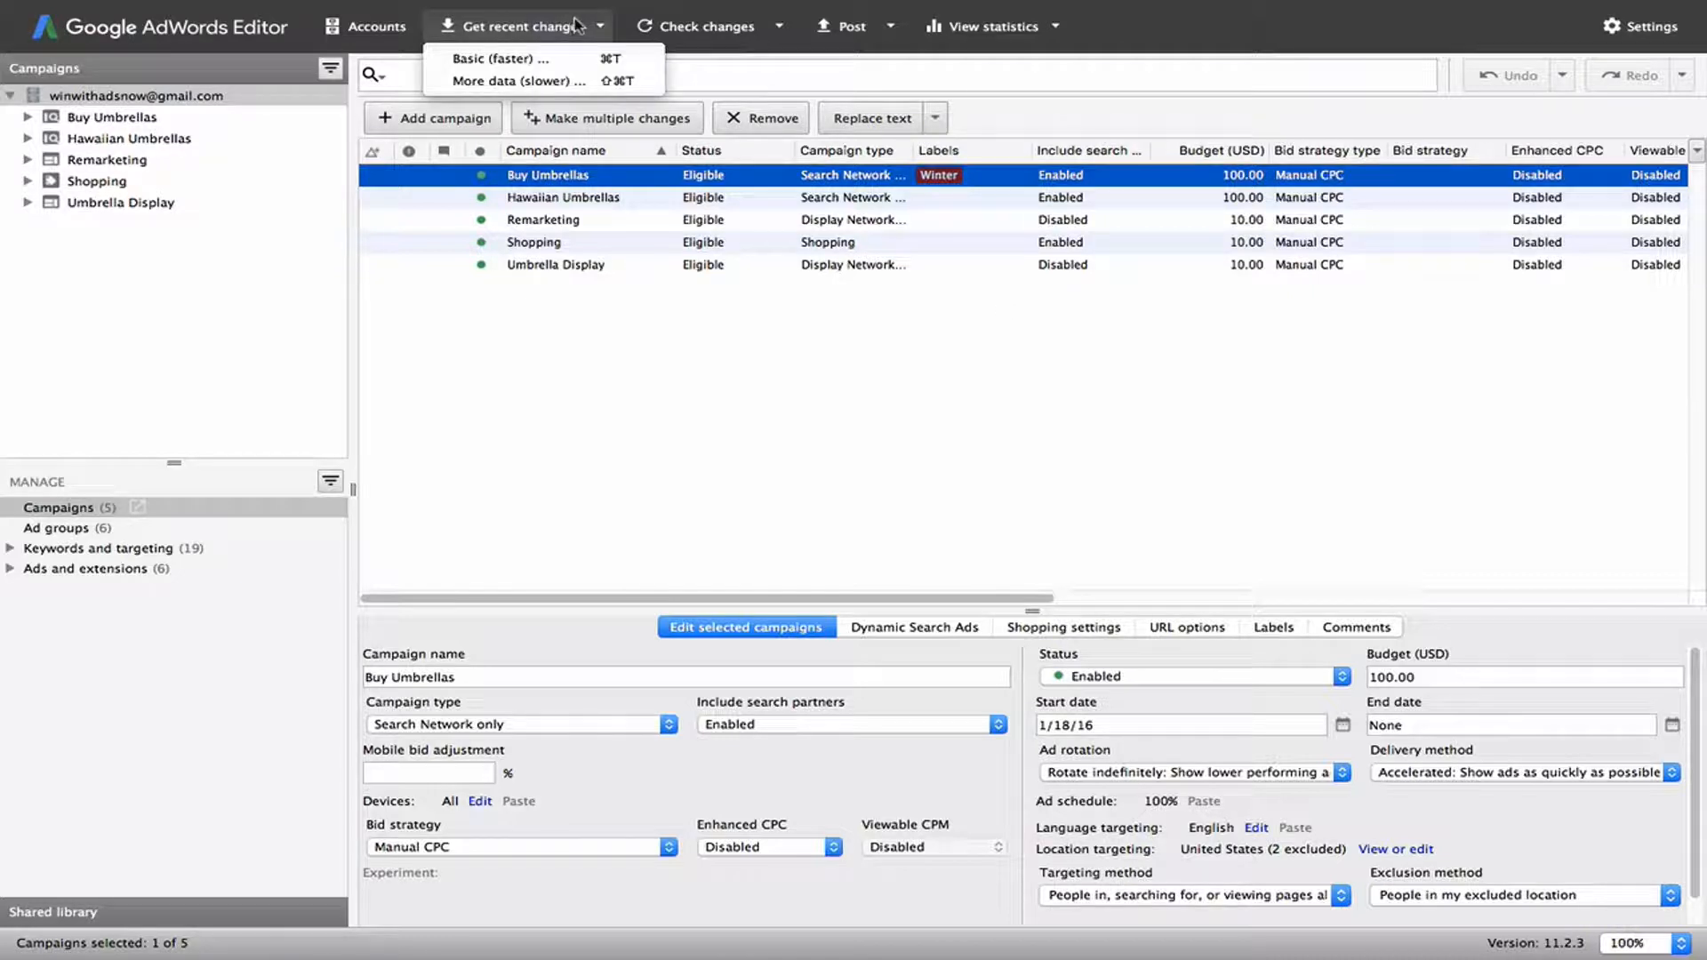
click(493, 82)
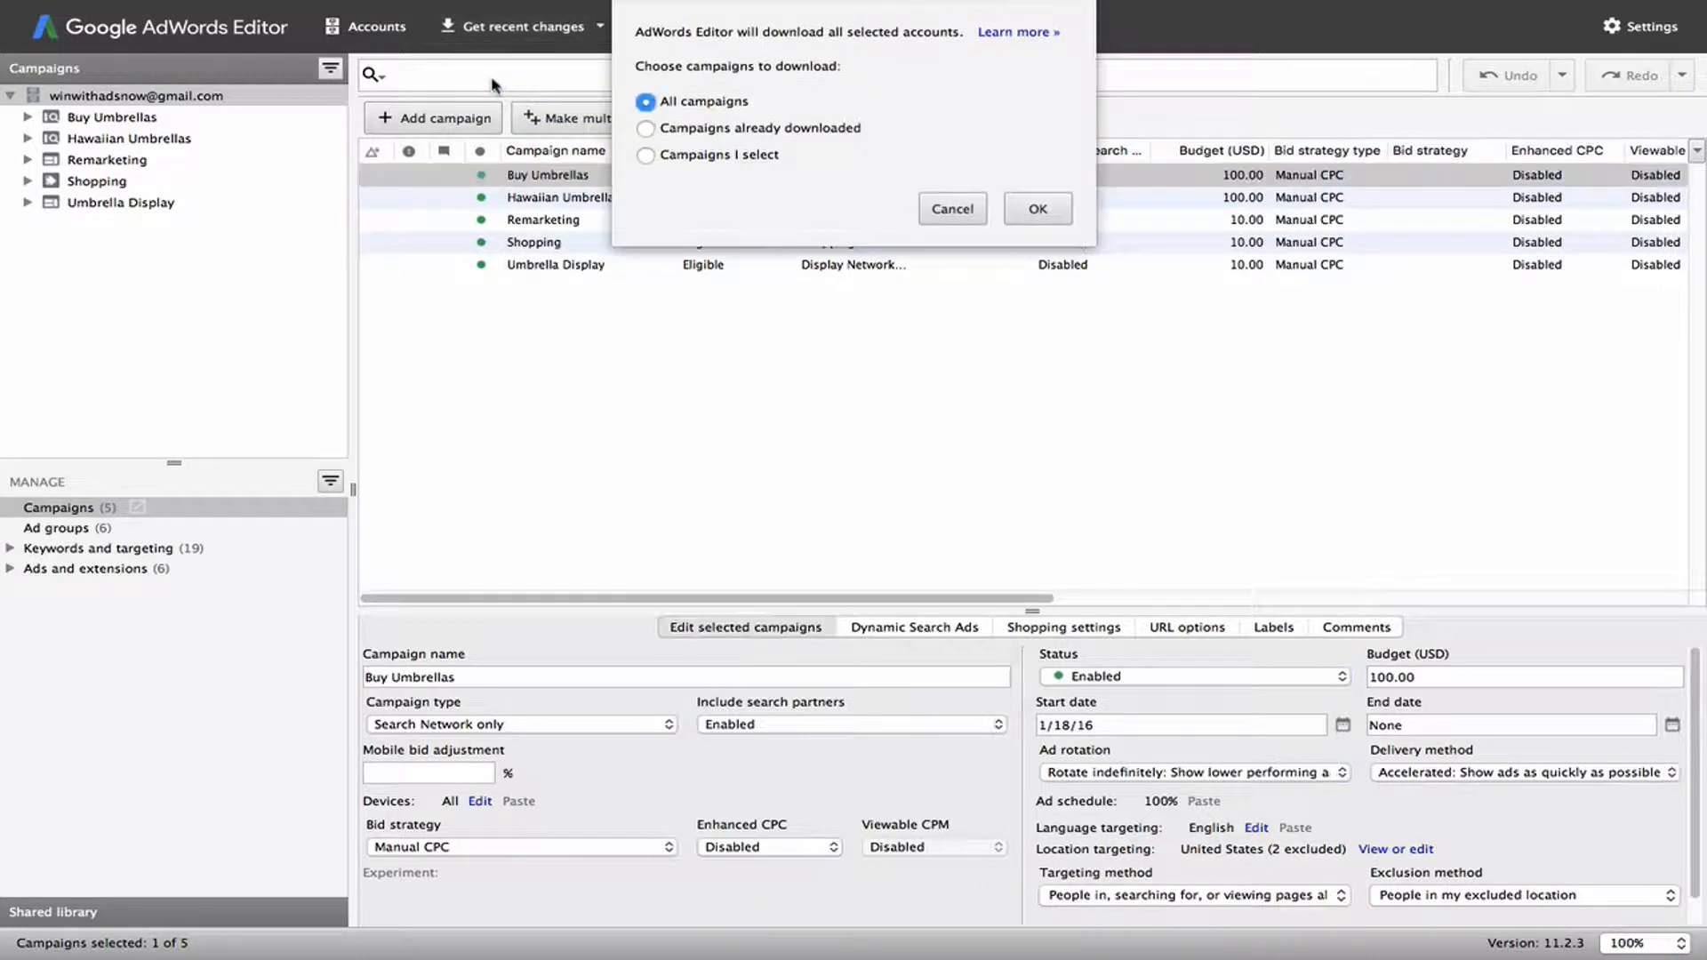
click(686, 155)
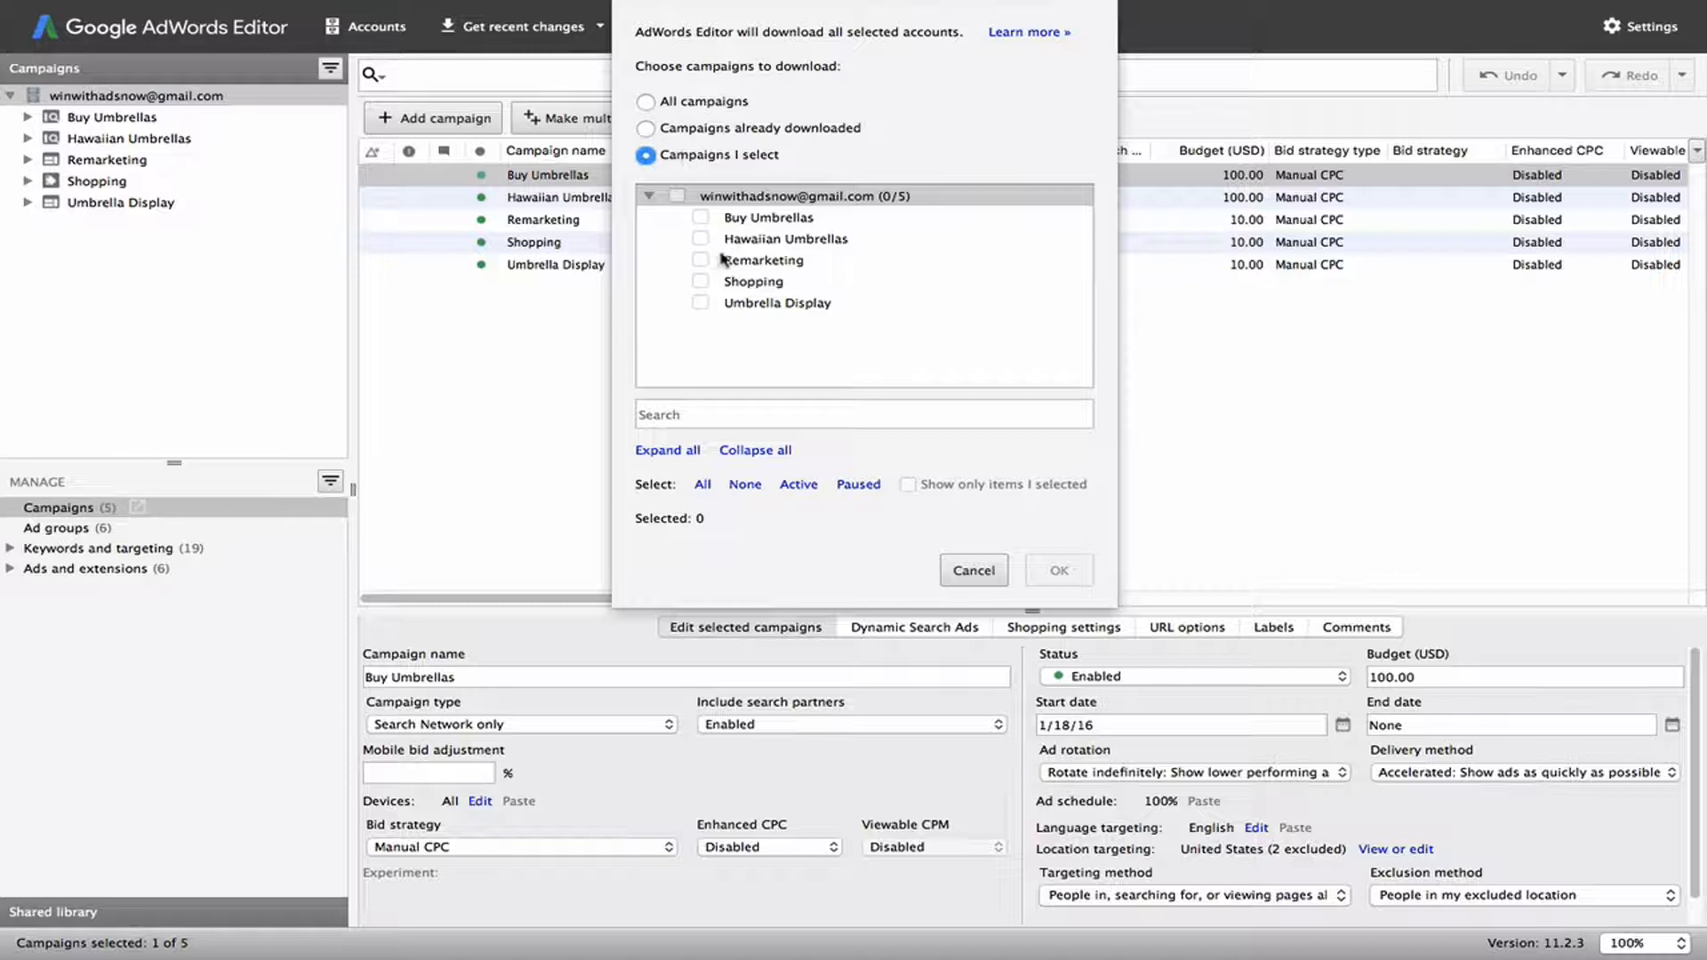
click(705, 247)
click(706, 247)
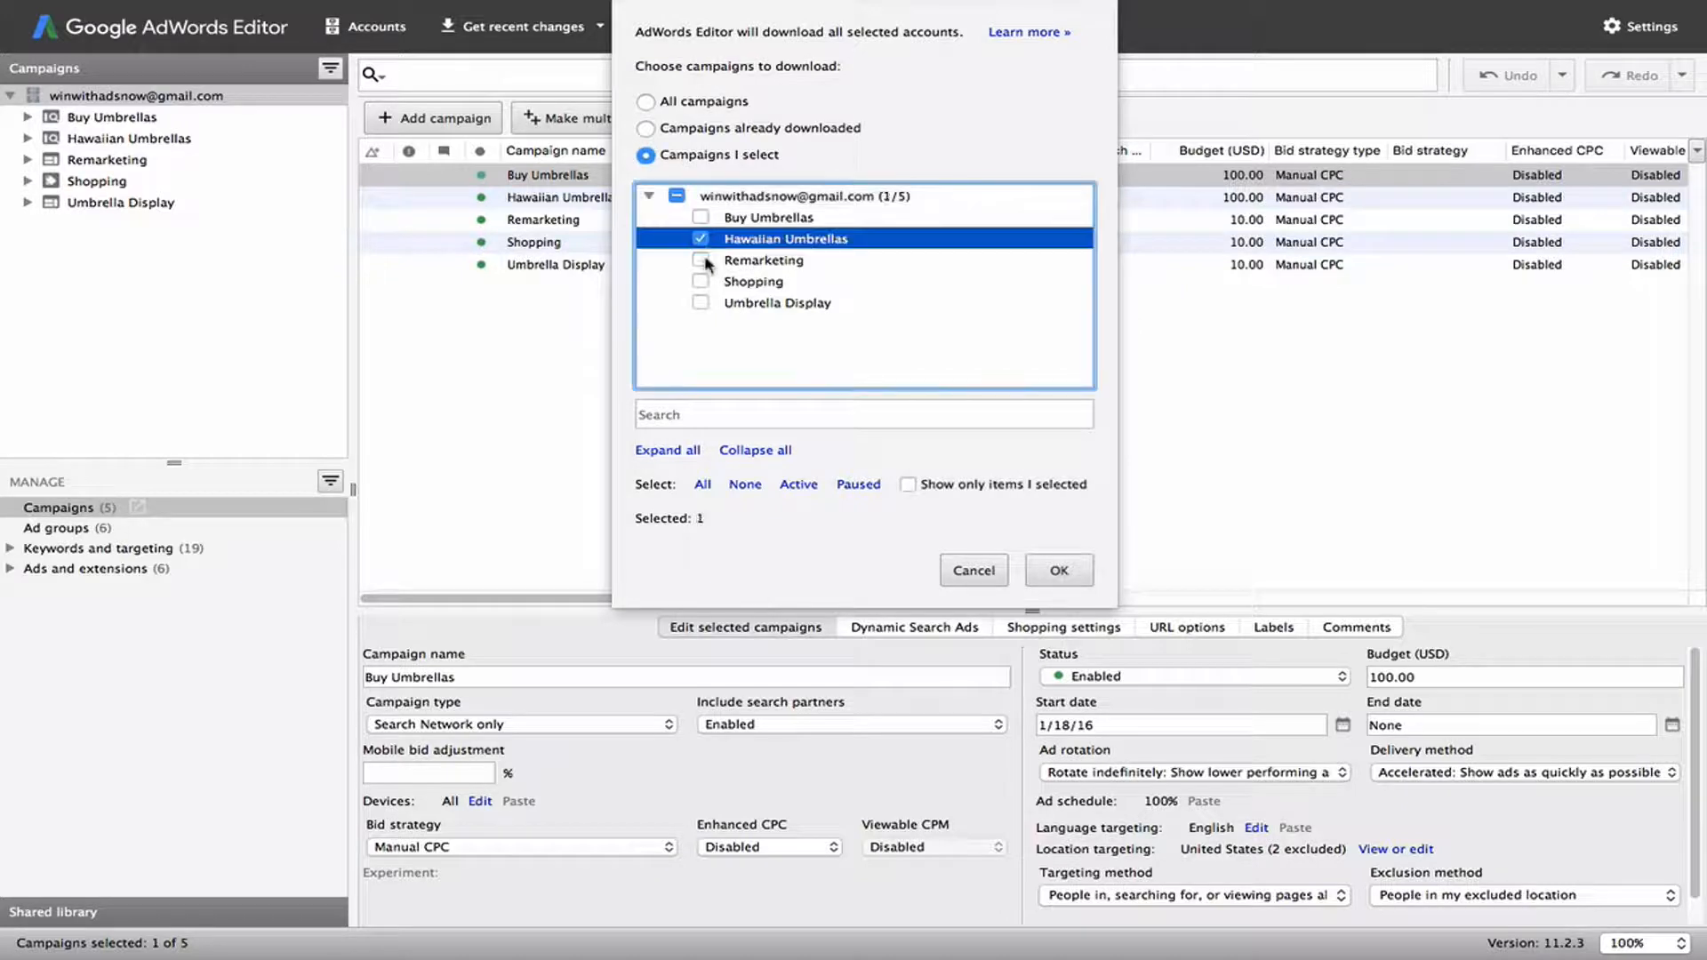
click(677, 104)
click(1034, 210)
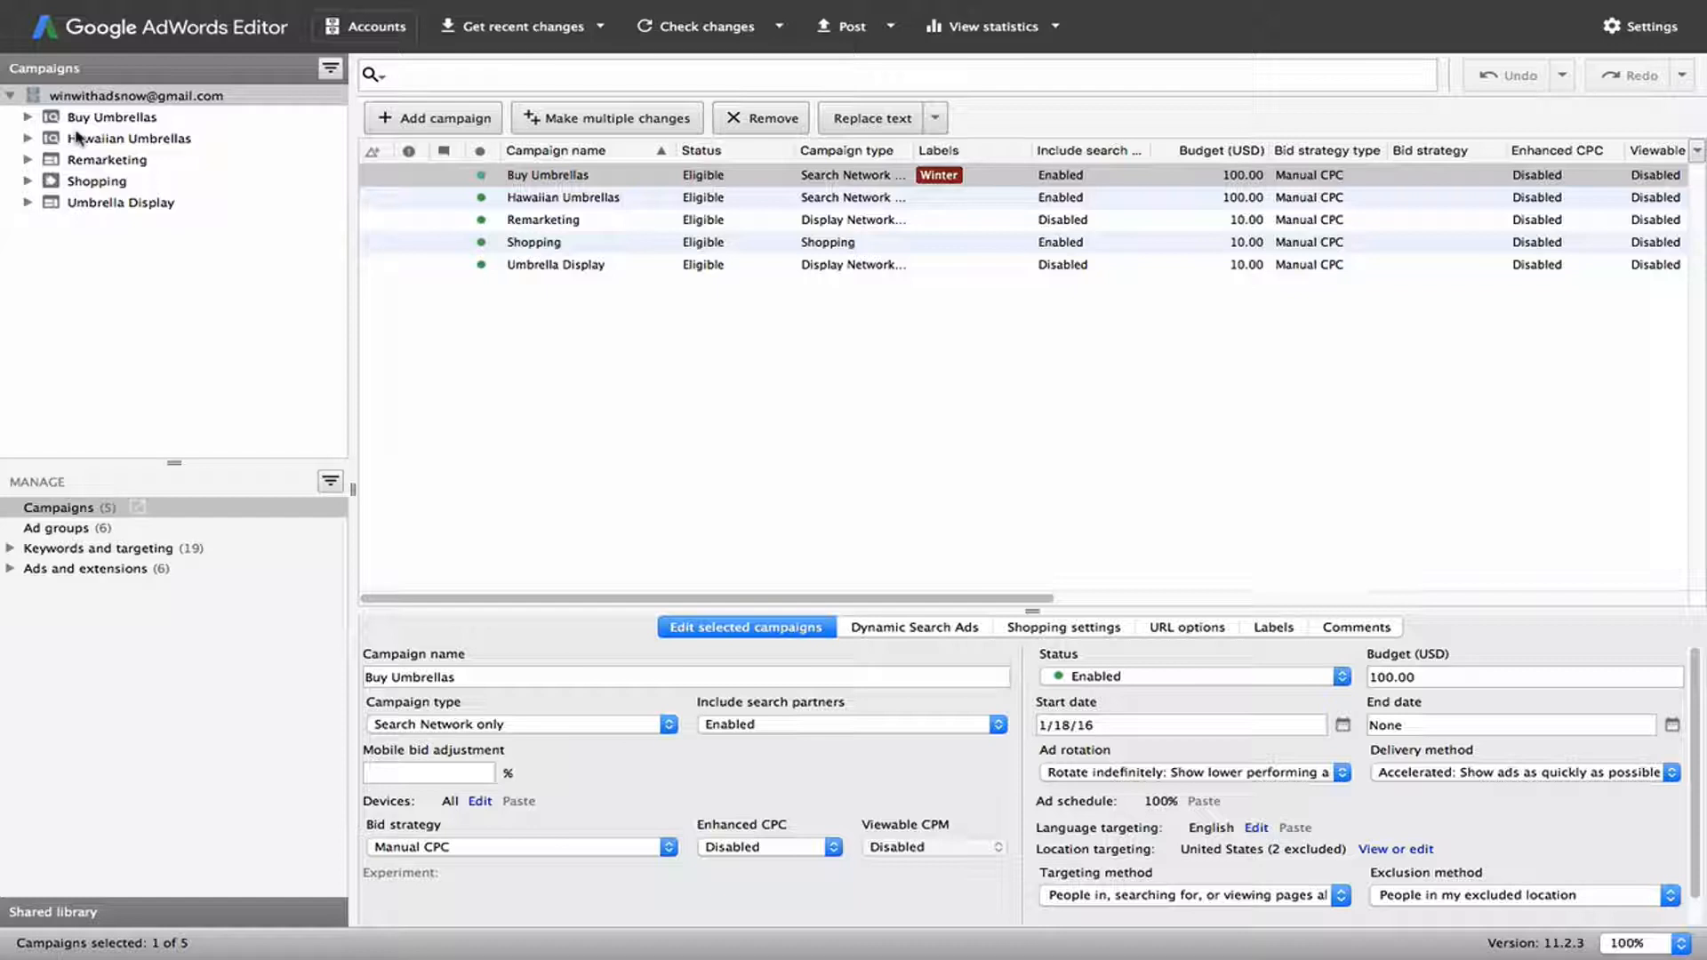
Expand the Buy Umbrellas, Hawaiian Umbrellas and Remarketing campaigns in the campaign tree to show their ad groups
click(28, 117)
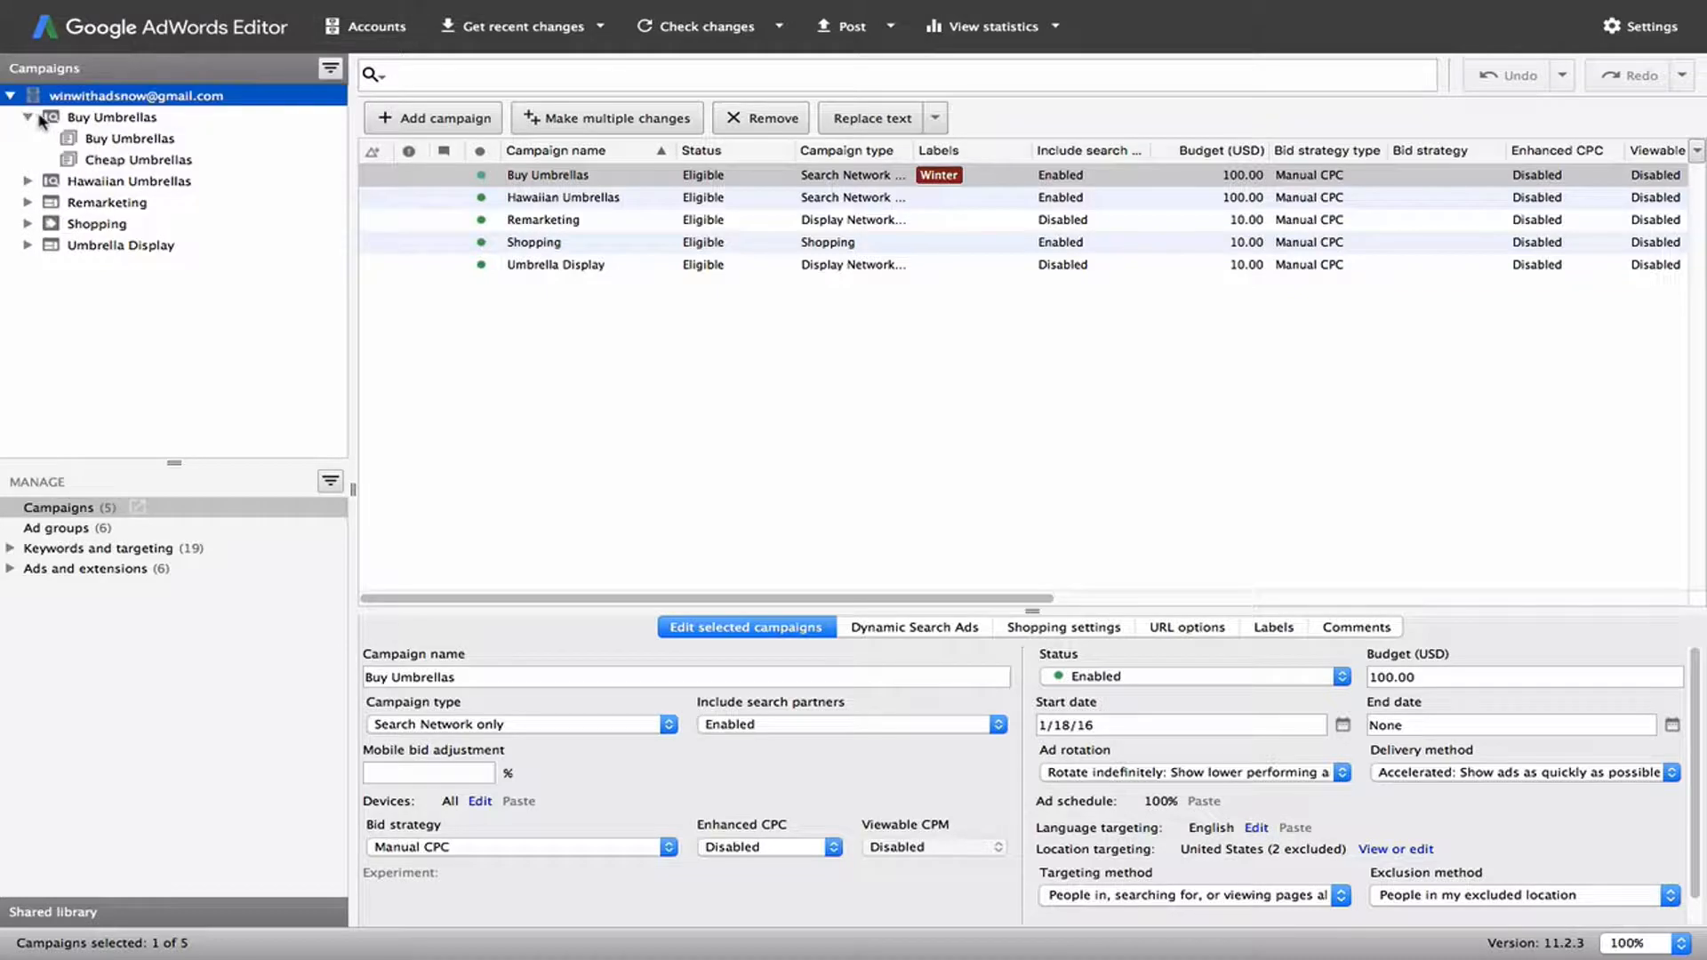
click(28, 180)
click(28, 223)
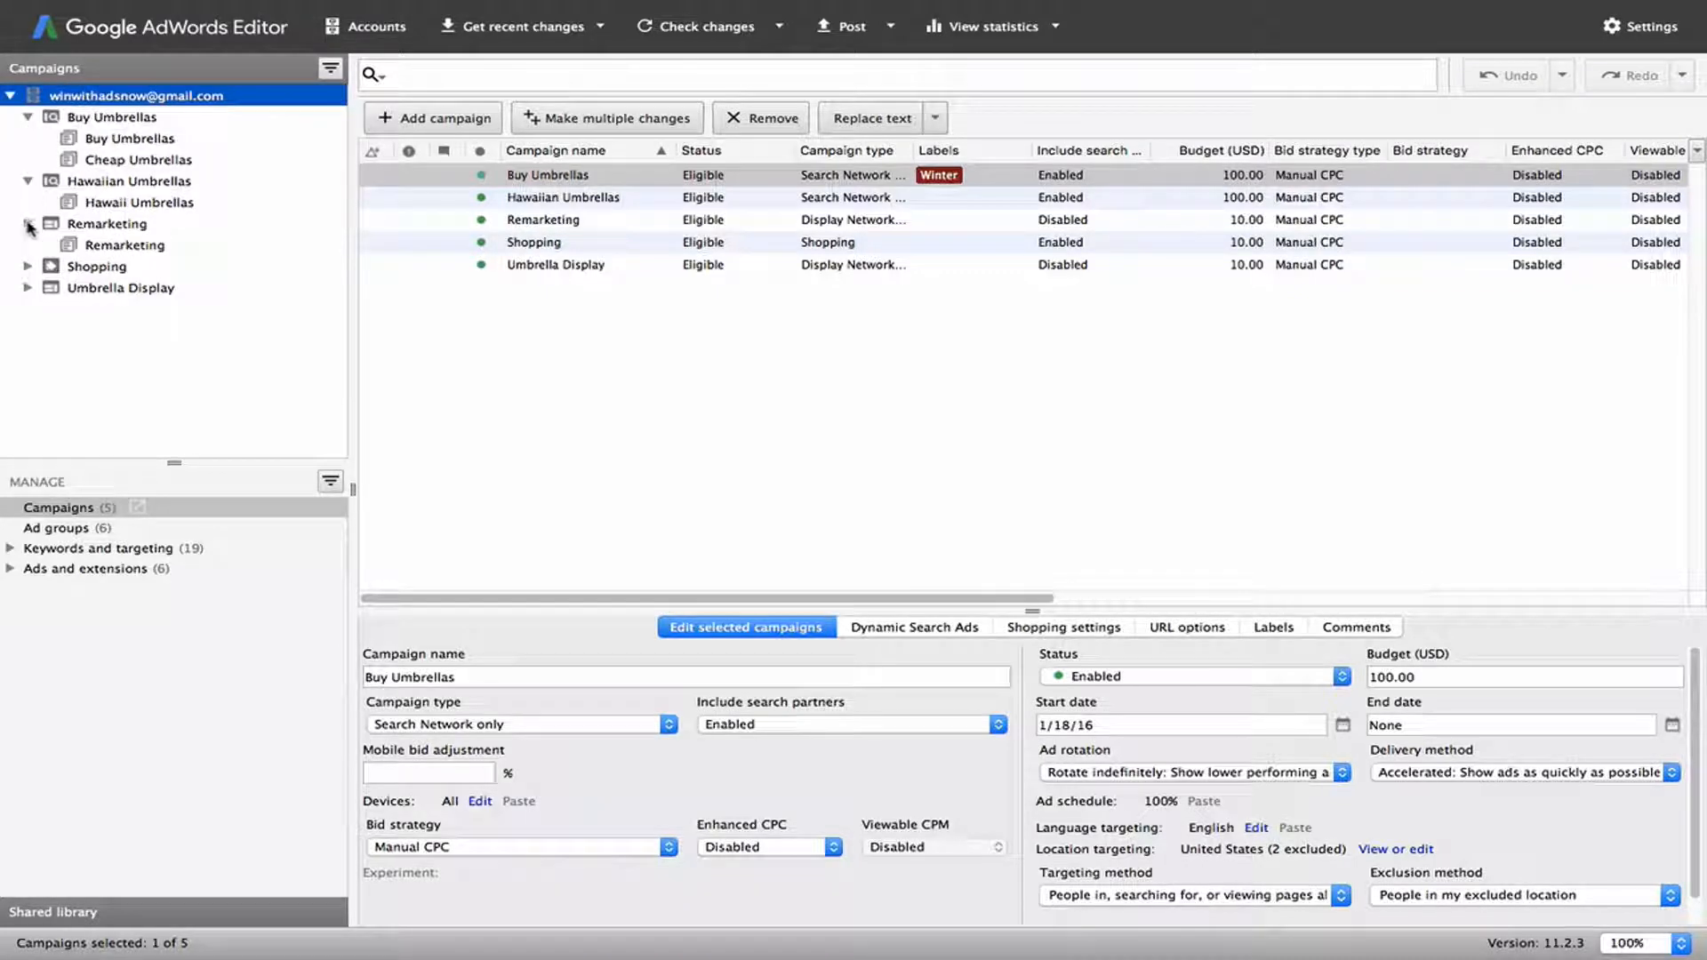
View the Buy Umbrellas campaign, its Cheap Umbrellas ad group and the Remarketing campaign, and collapse the Buy Umbrellas and Hawaiian Umbrellas branches
click(88, 145)
click(107, 123)
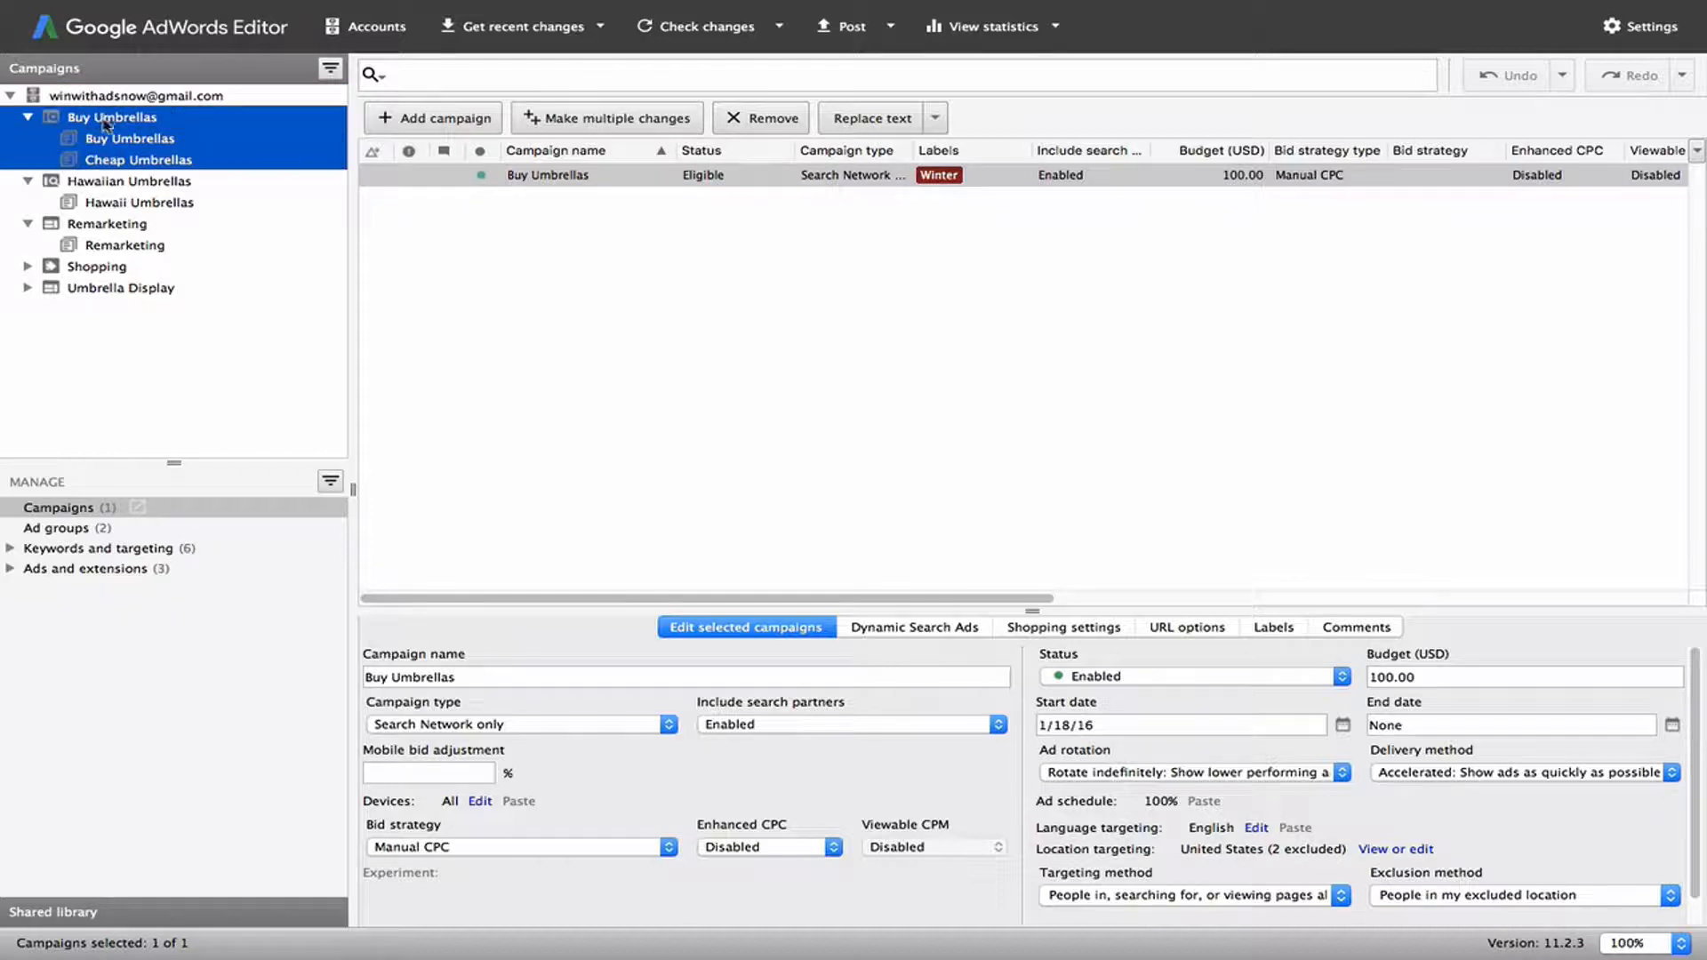
click(114, 164)
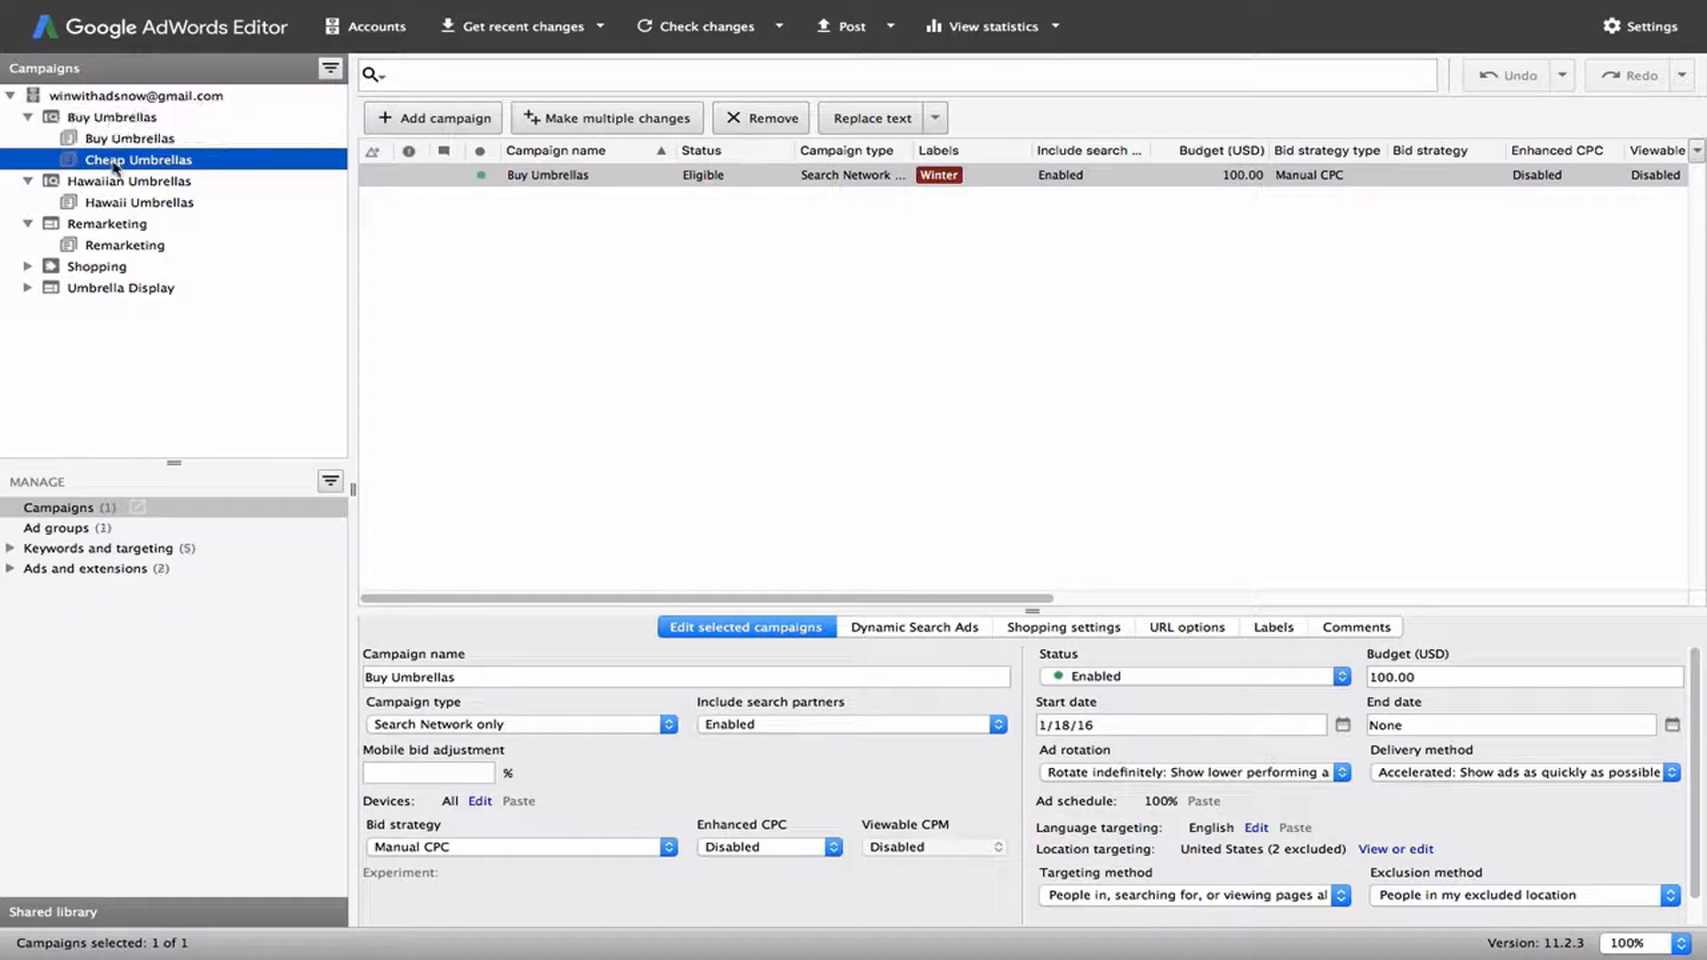
click(206, 183)
click(118, 223)
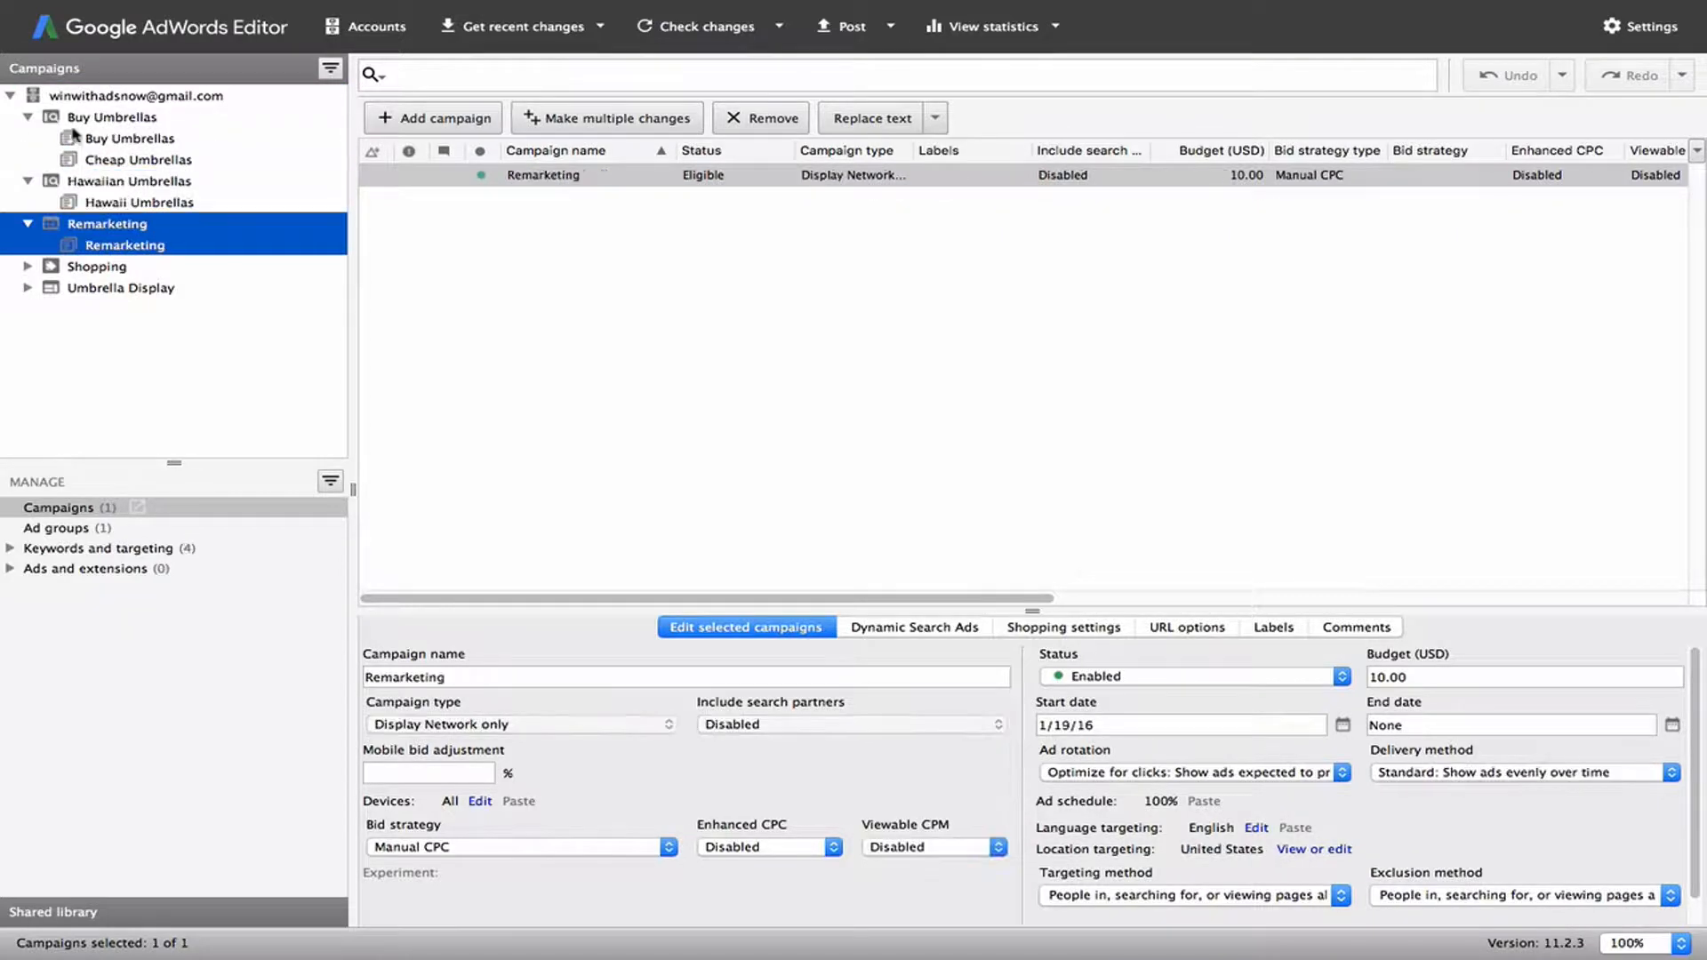
click(28, 117)
click(28, 138)
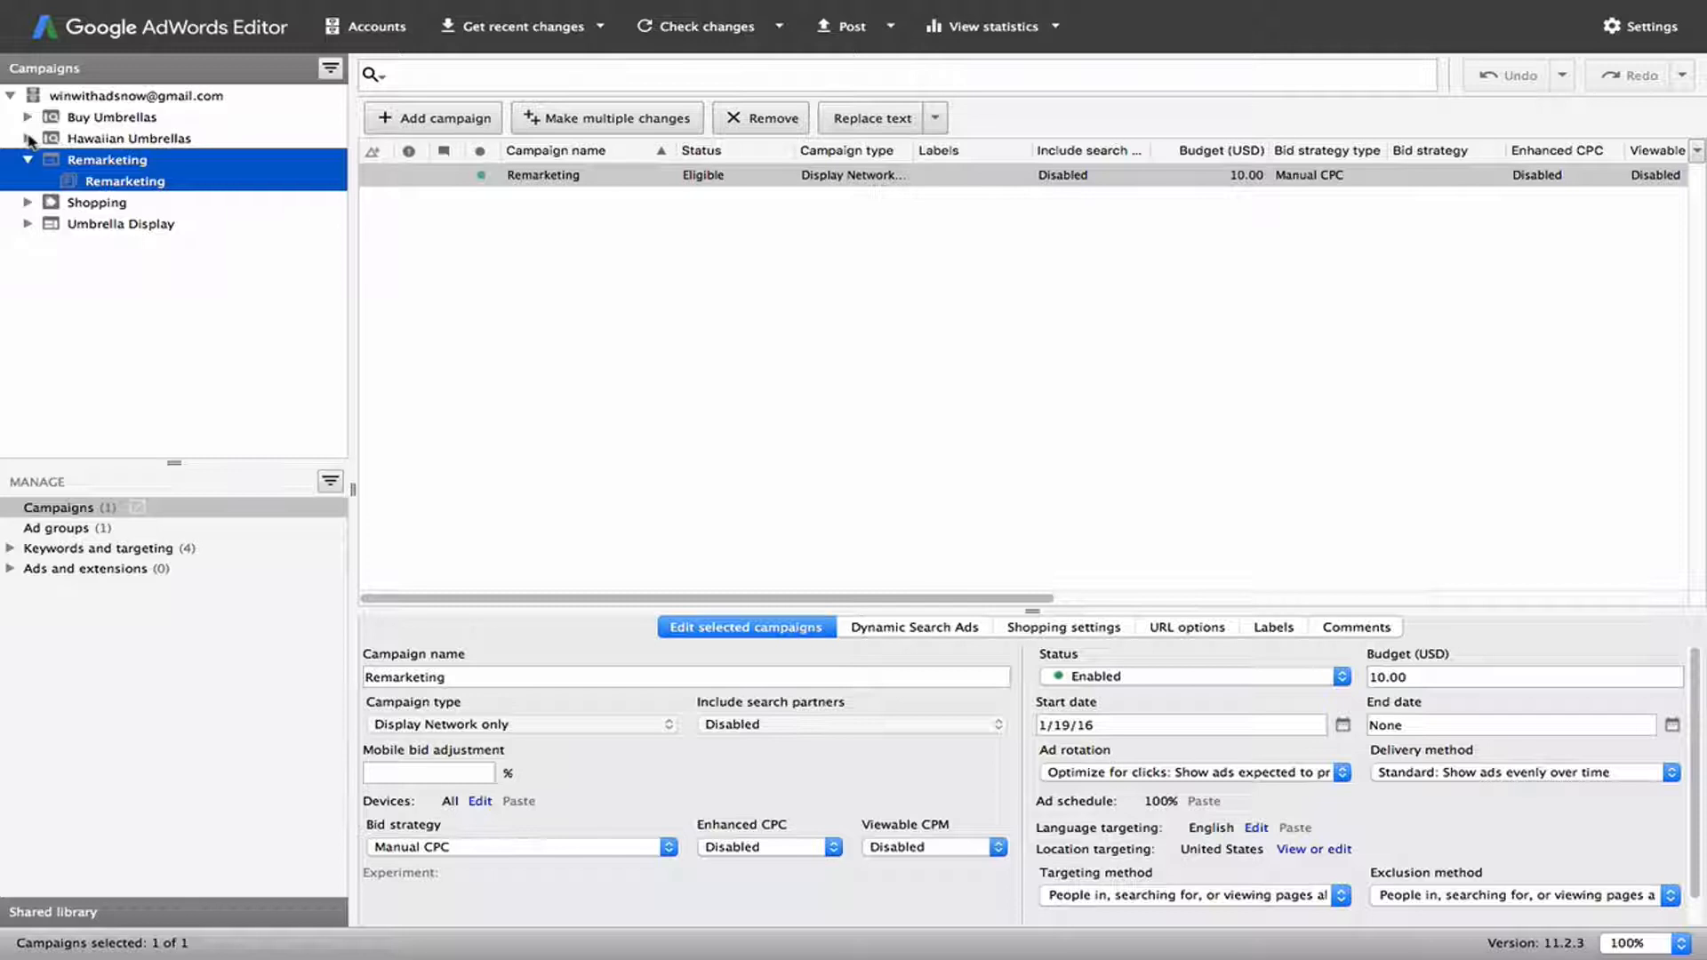
Show the keywords of the Buy Umbrellas ad group inside the Buy Umbrellas campaign
click(11, 550)
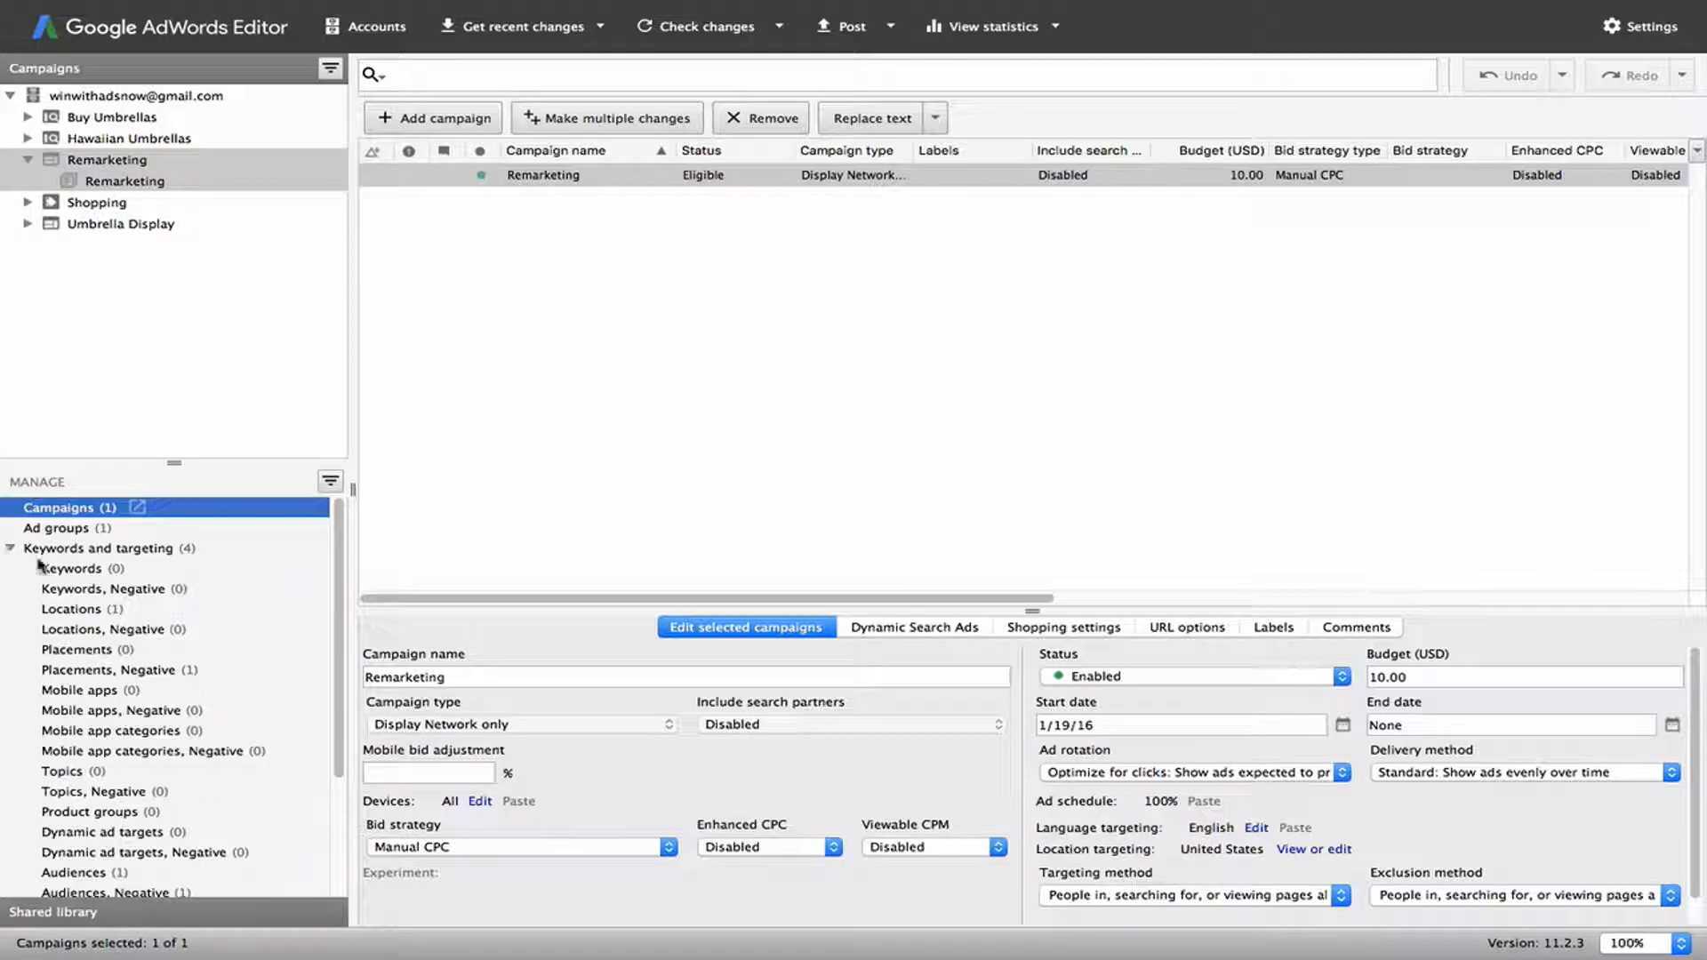
click(70, 569)
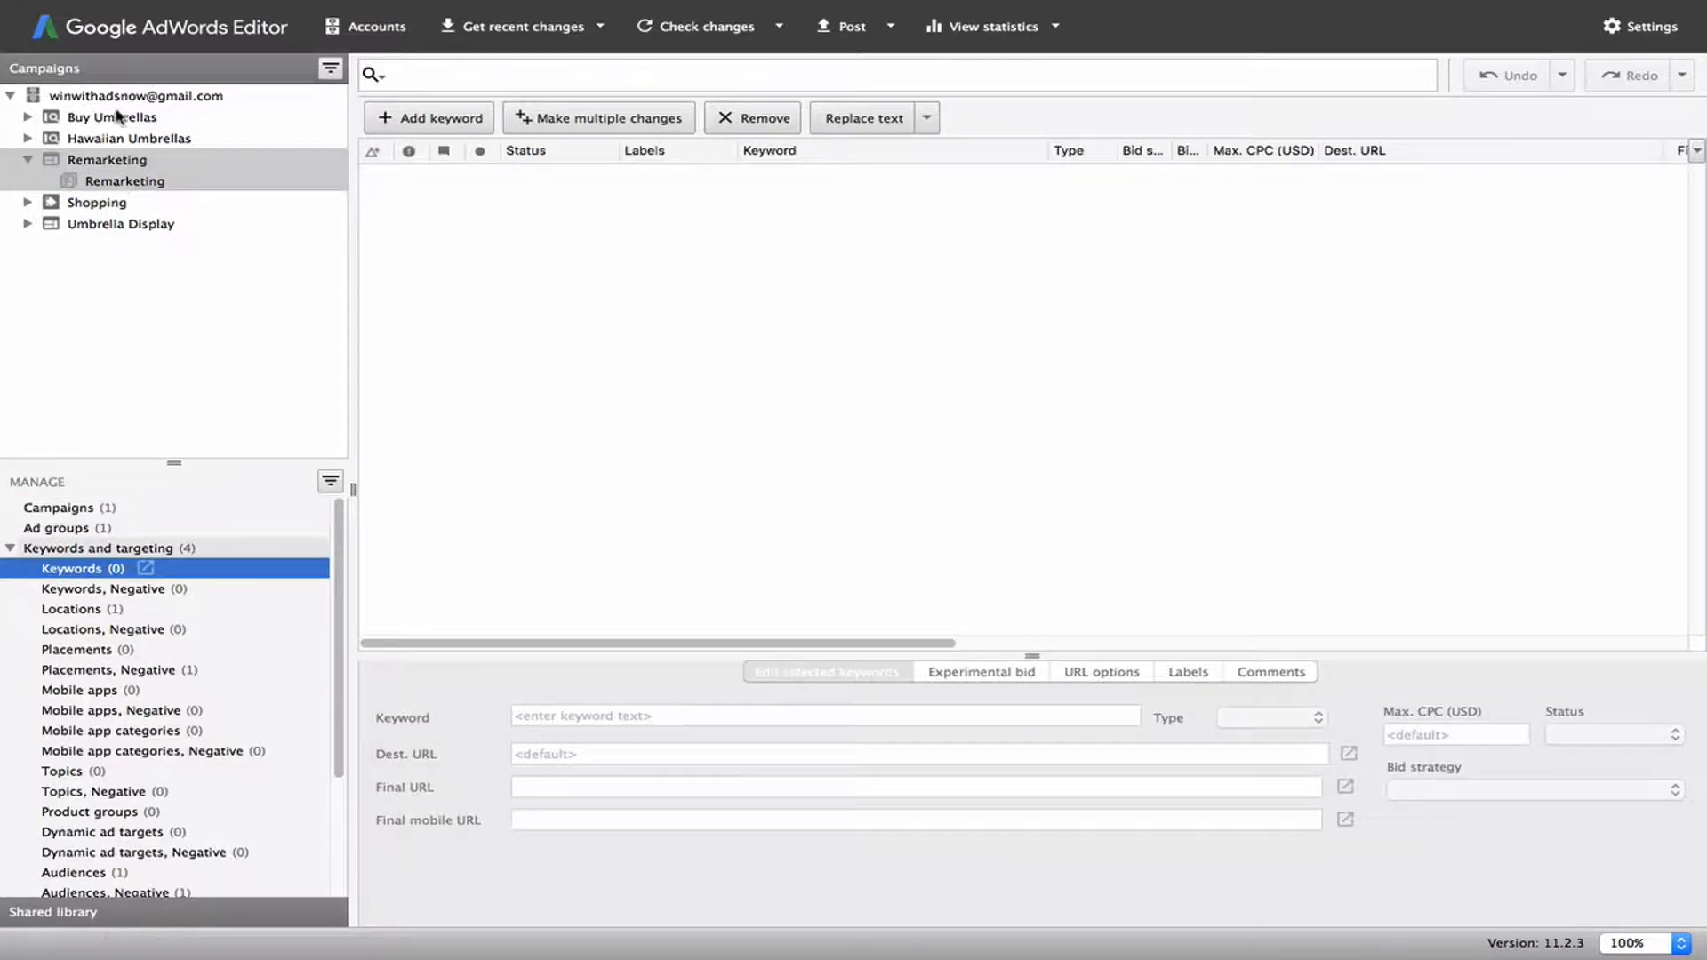
click(116, 117)
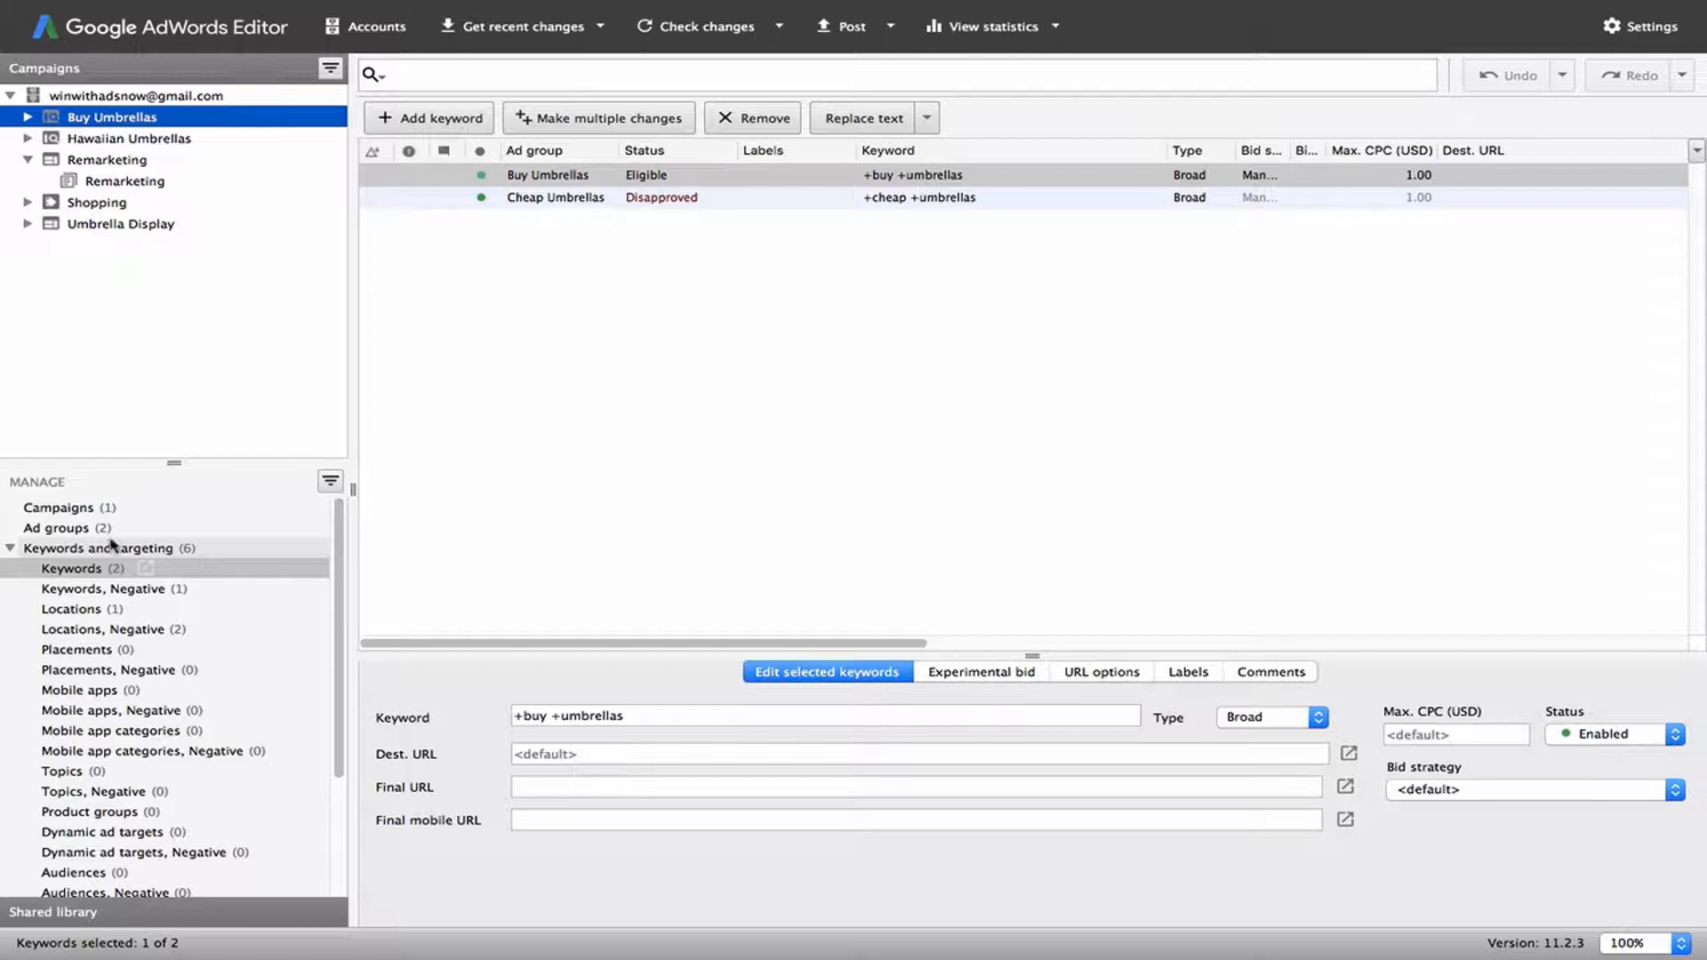
click(27, 117)
click(134, 139)
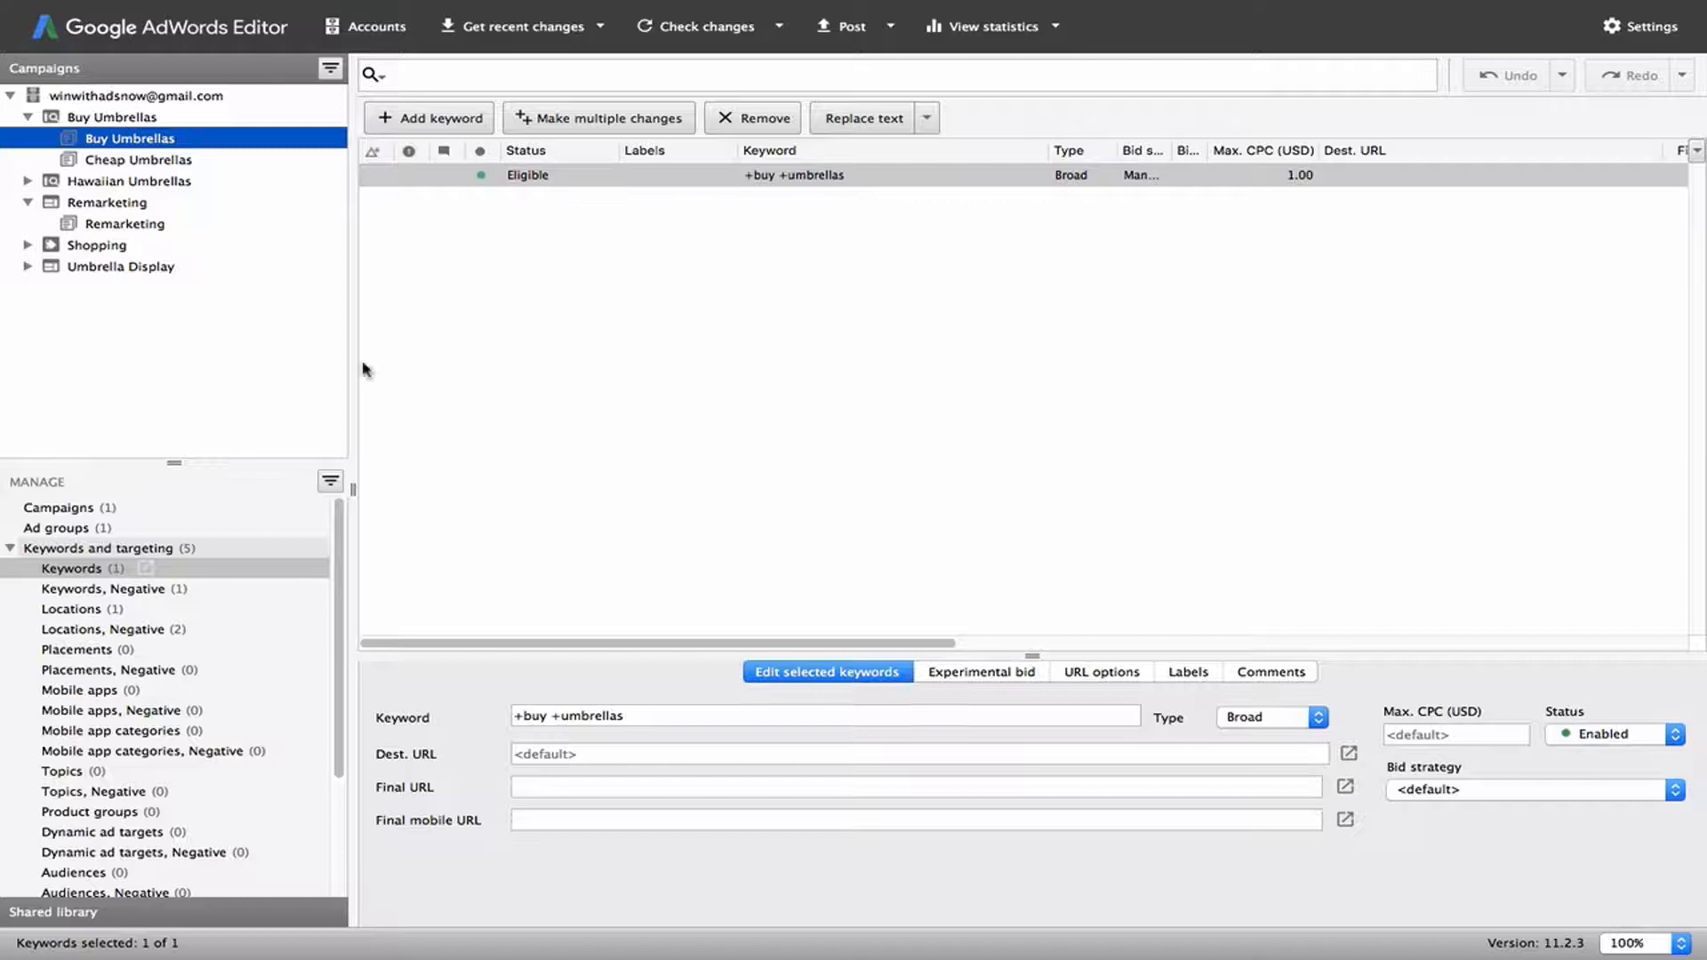
Look through the ad group's Keywords and targeting categories, from negative keywords to negative mobile app categories and the remaining types
click(134, 591)
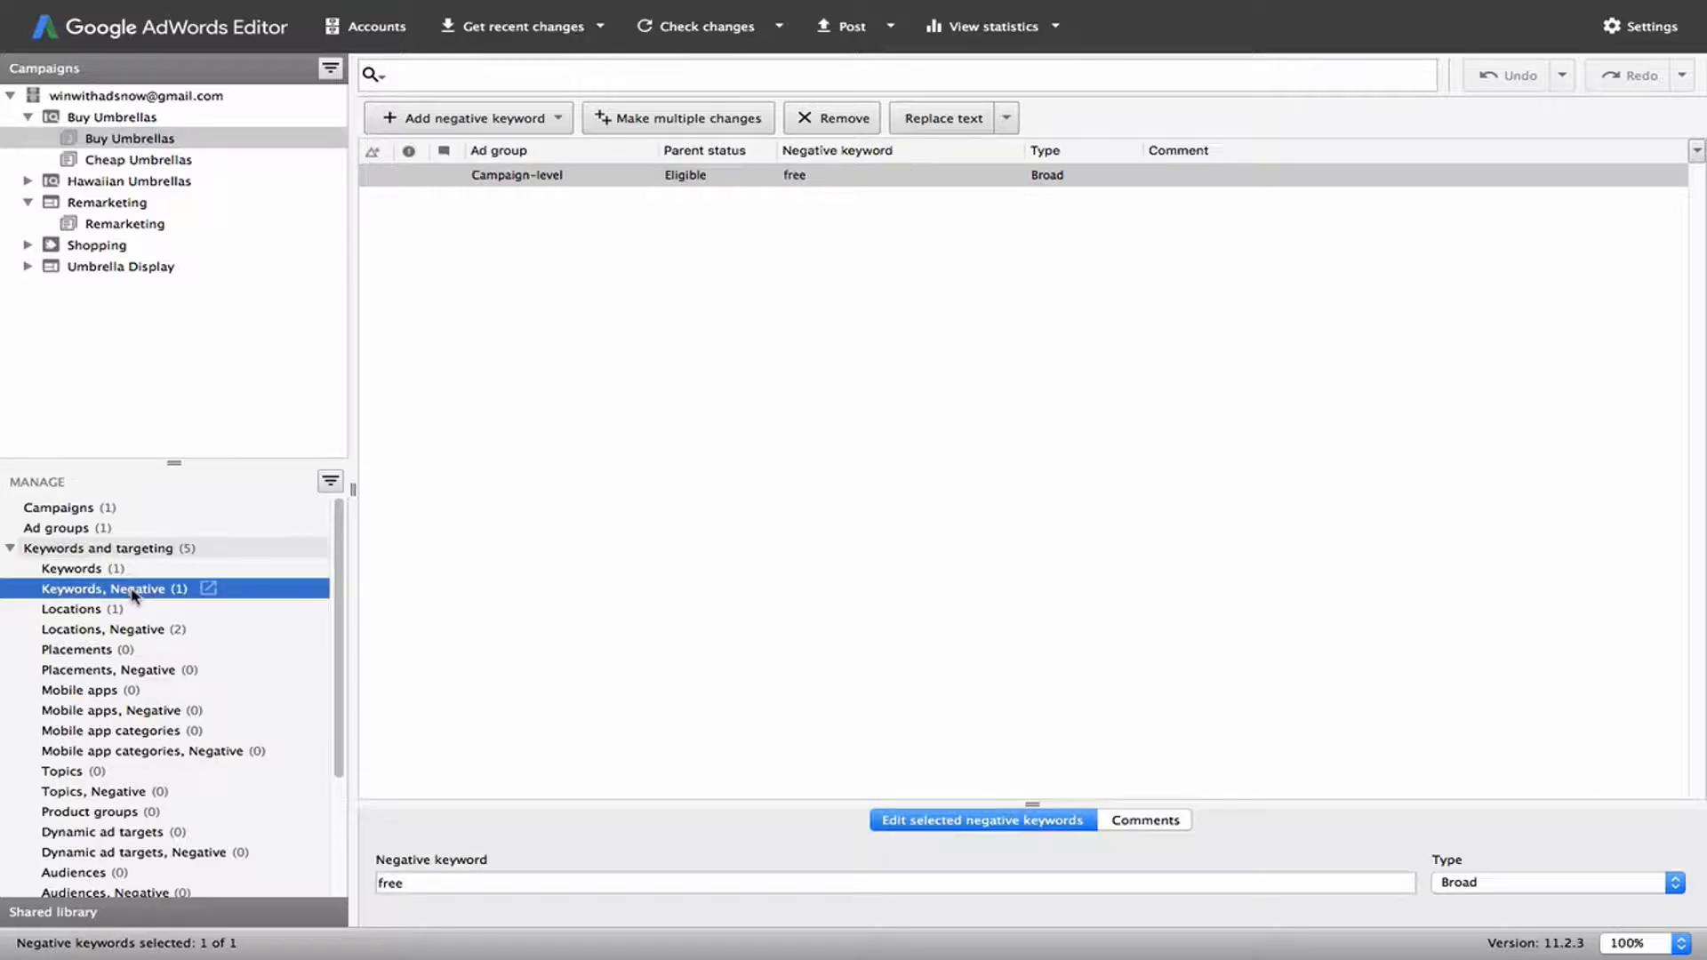
key(Down)
key(Down)
key(Down)
key(Down)
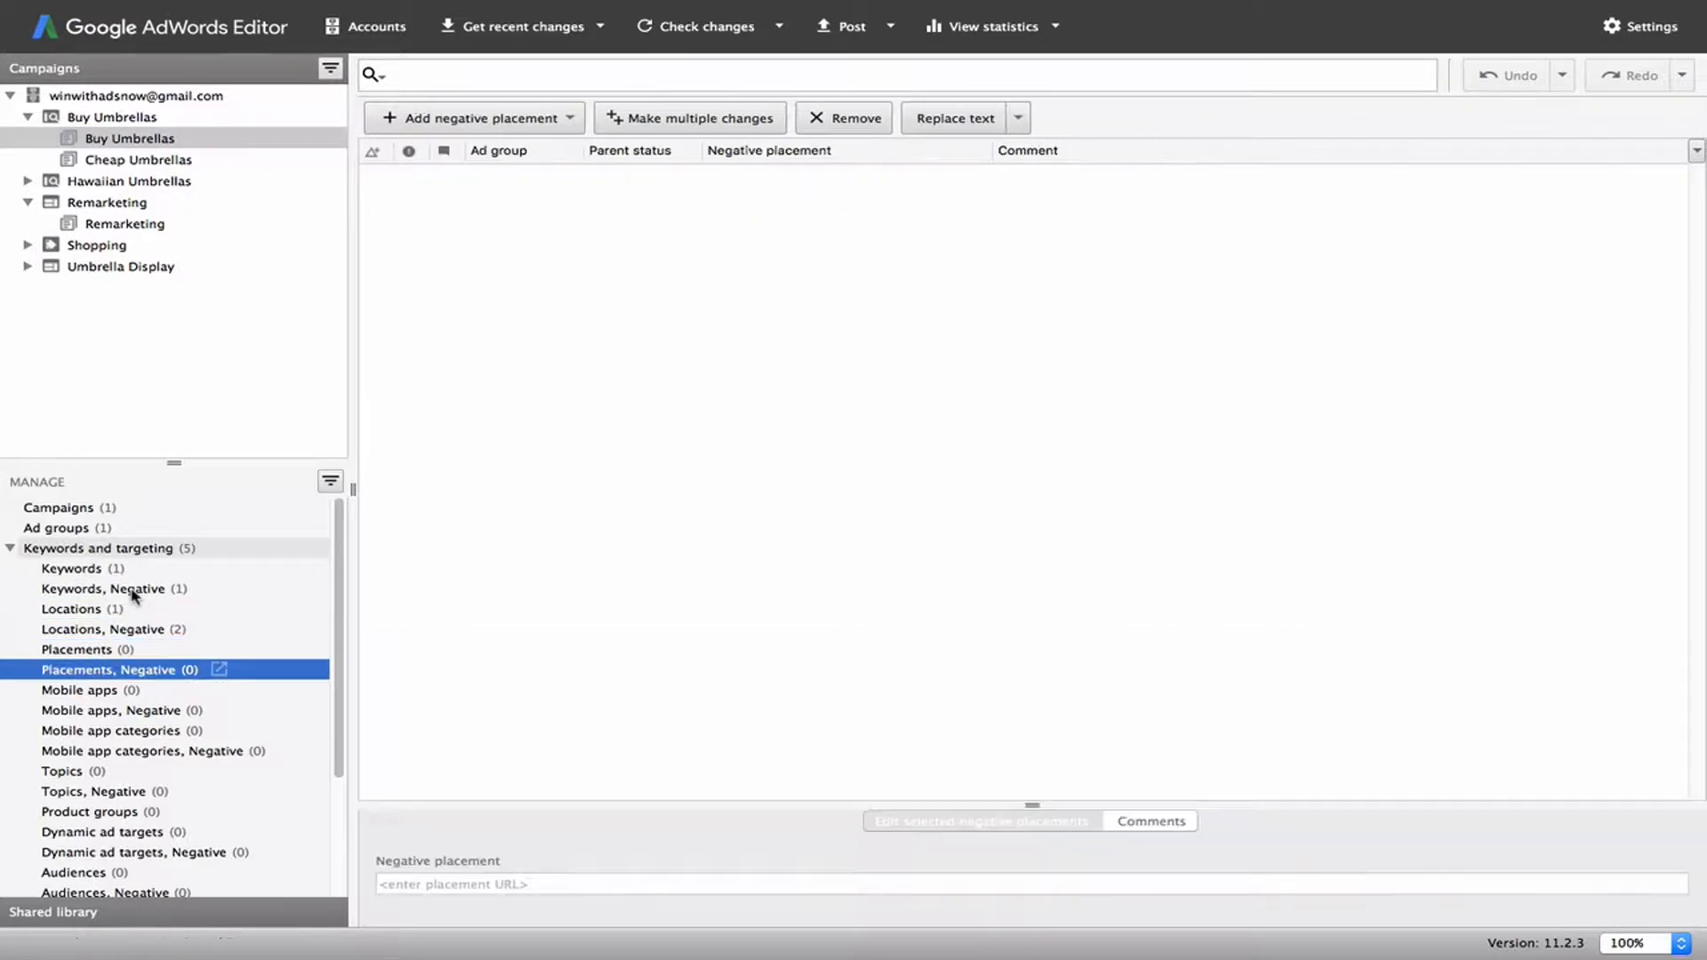
key(Down)
key(Down)
key(Down)
key(Down)
scroll(133, 594, down, 3)
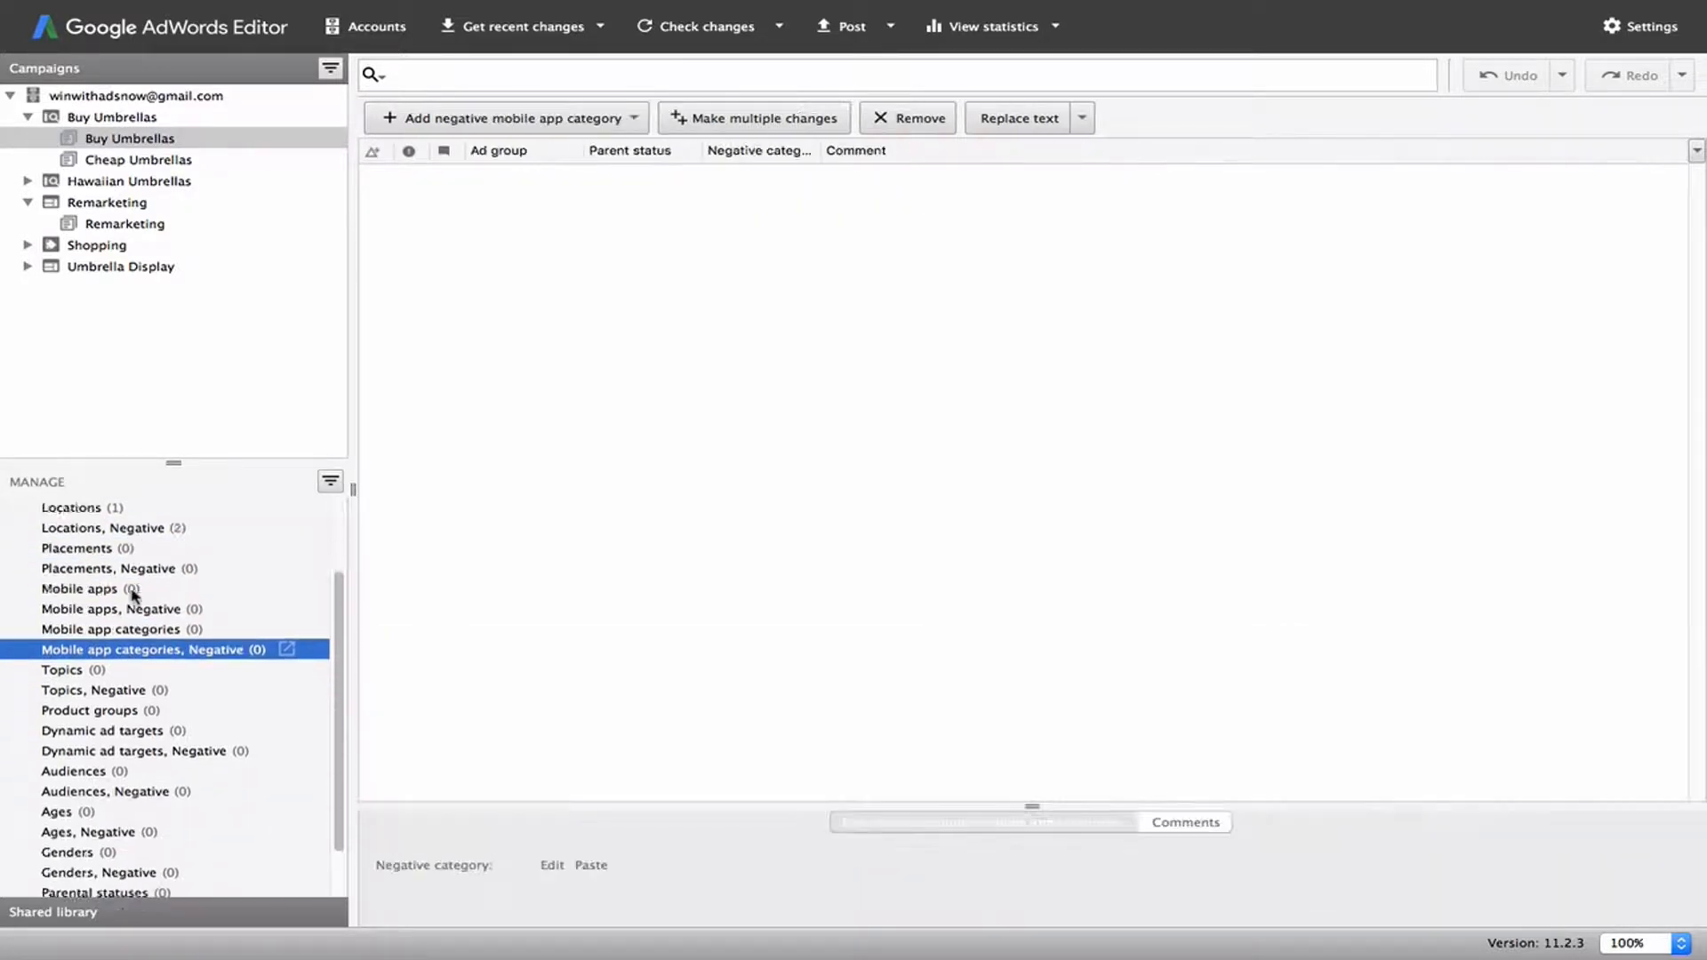
scroll(133, 594, down, 3)
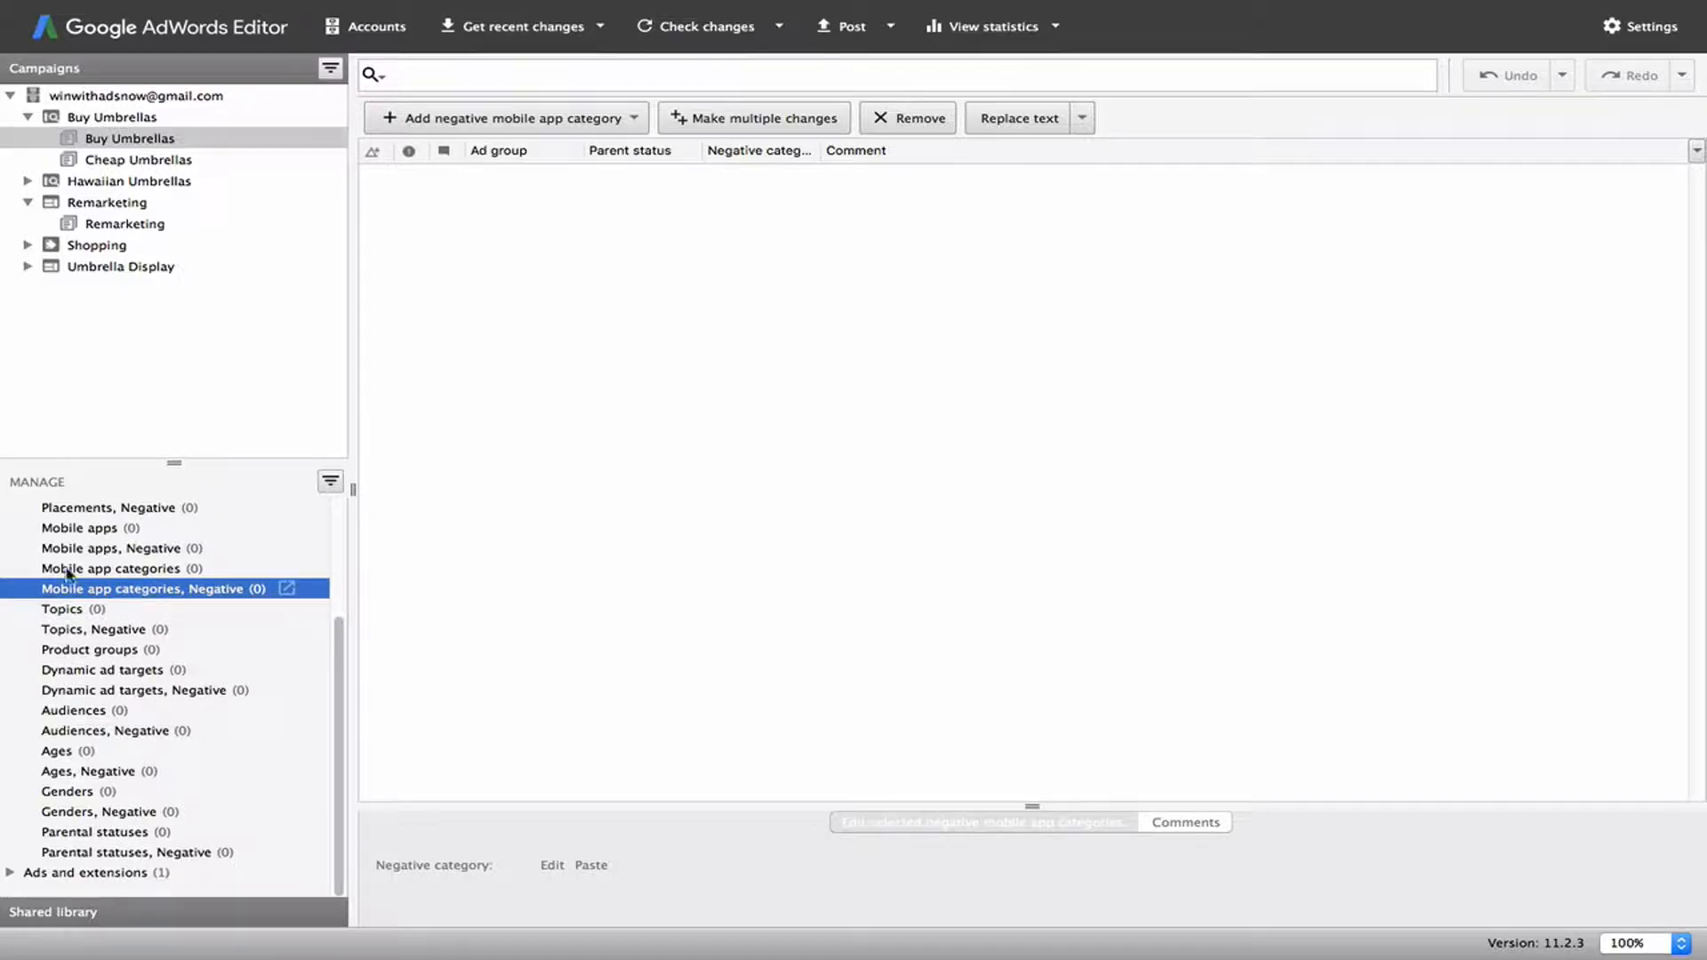
Return to the ad group's keywords, collapse the Keywords and targeting category and expand Ads and extensions
scroll(56, 567, up, 5)
click(12, 562)
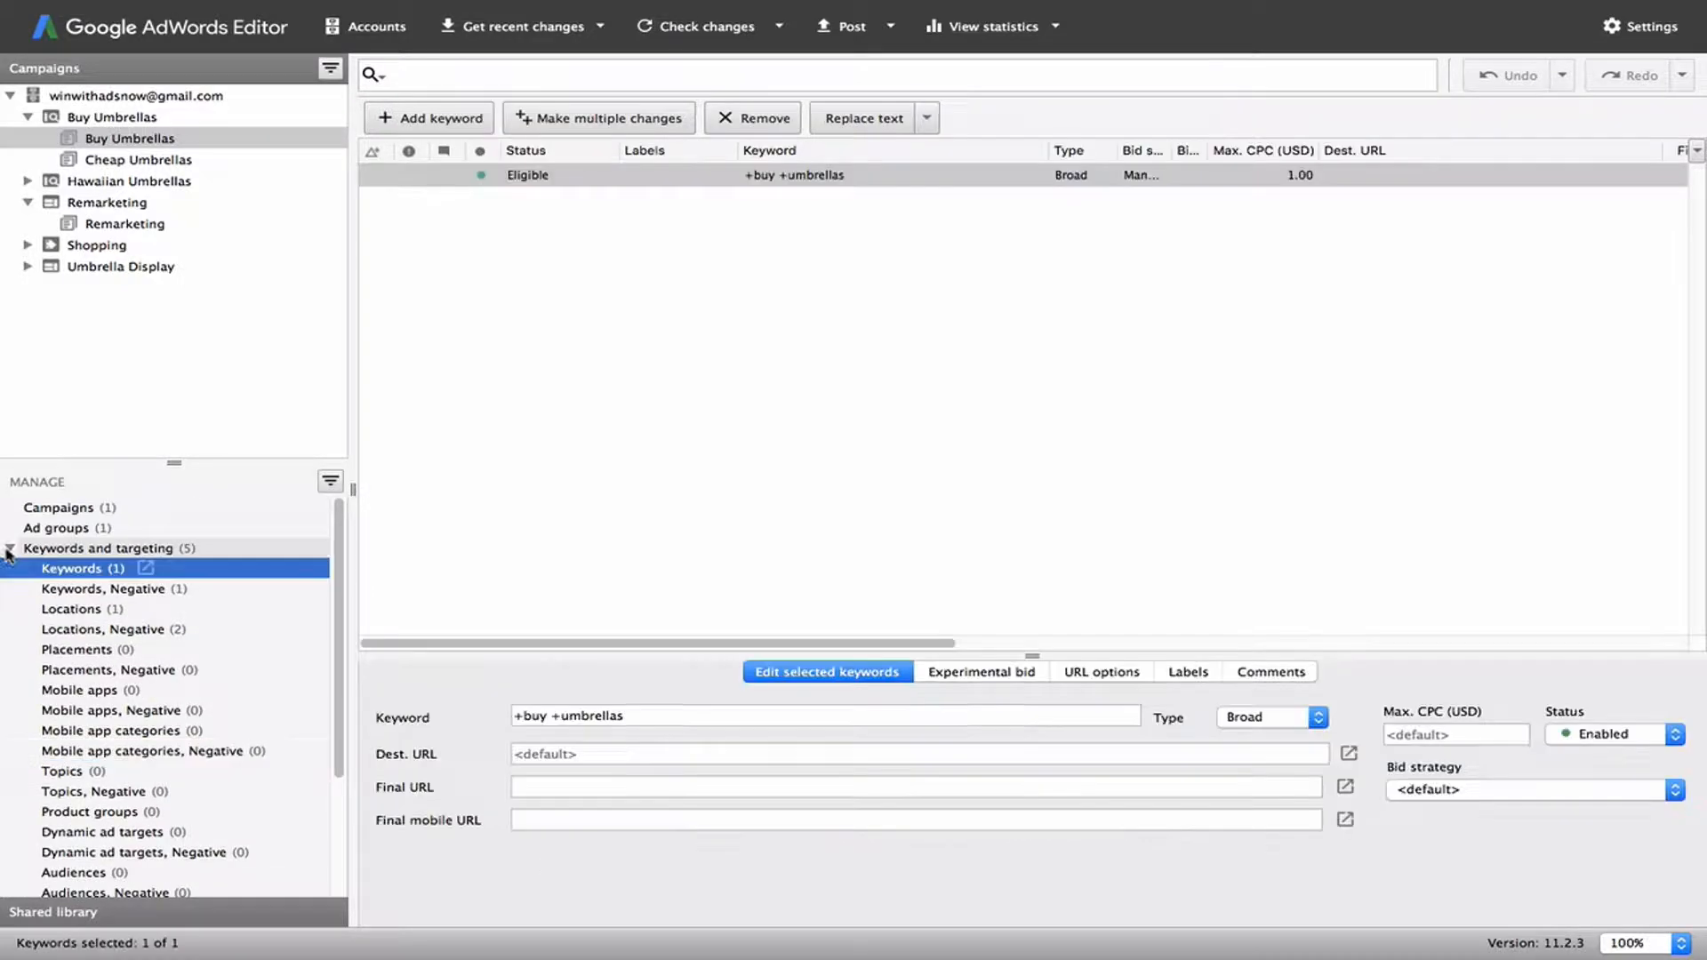
click(11, 551)
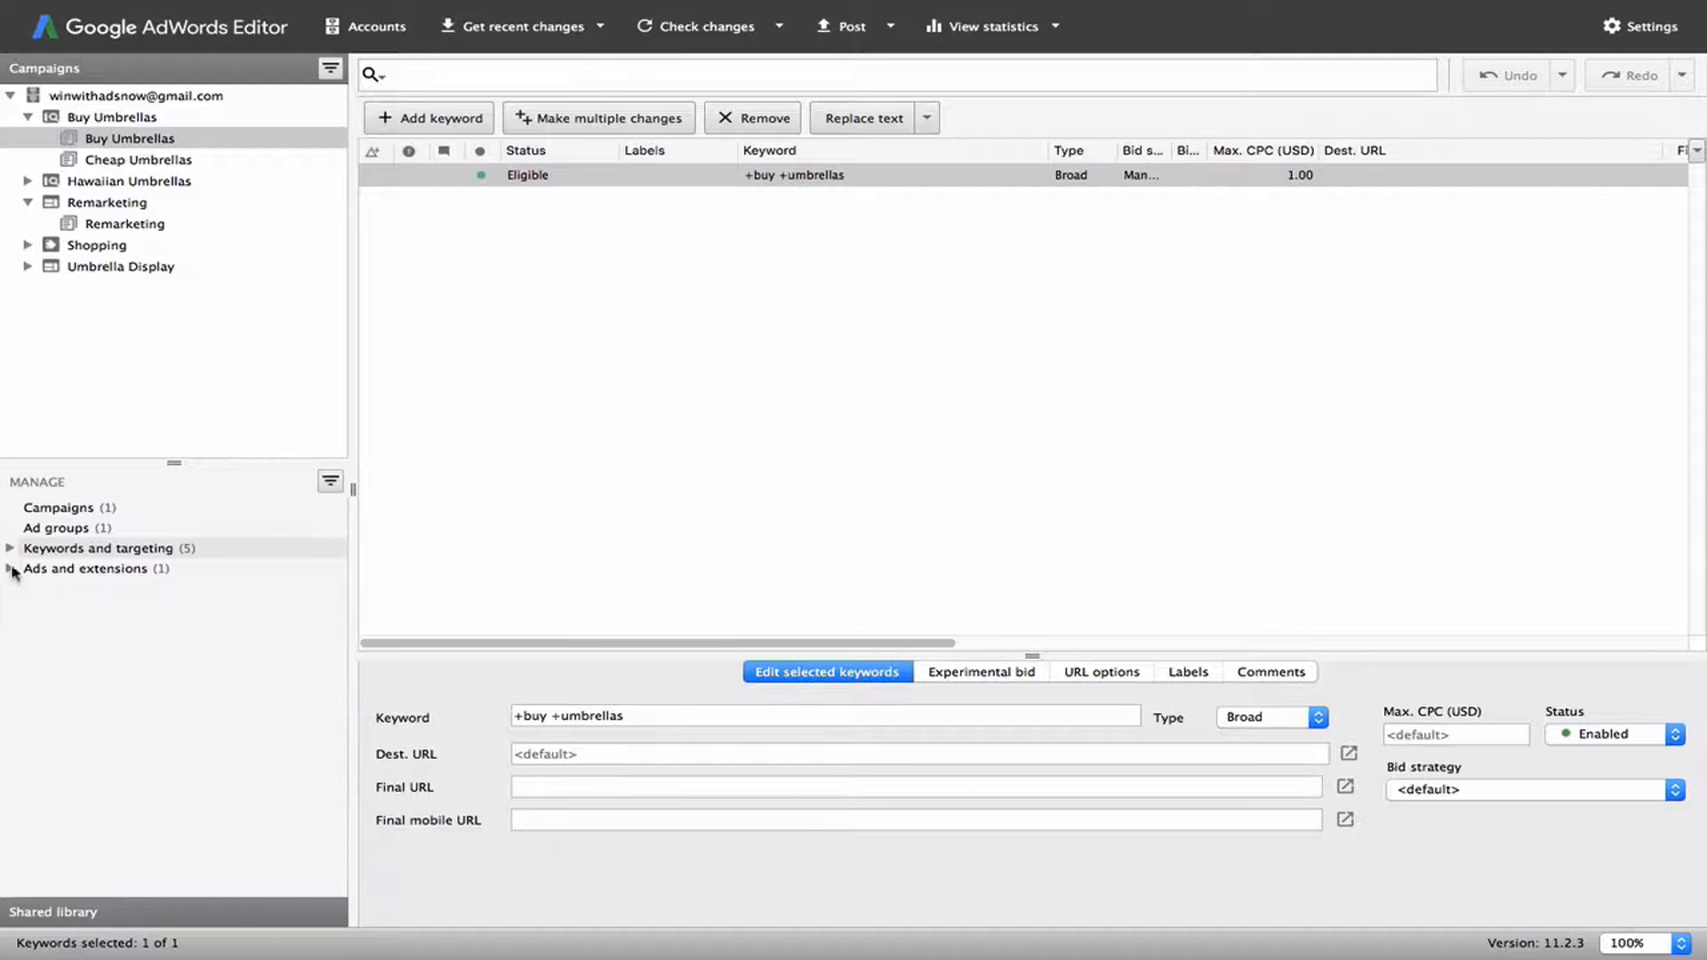
click(10, 569)
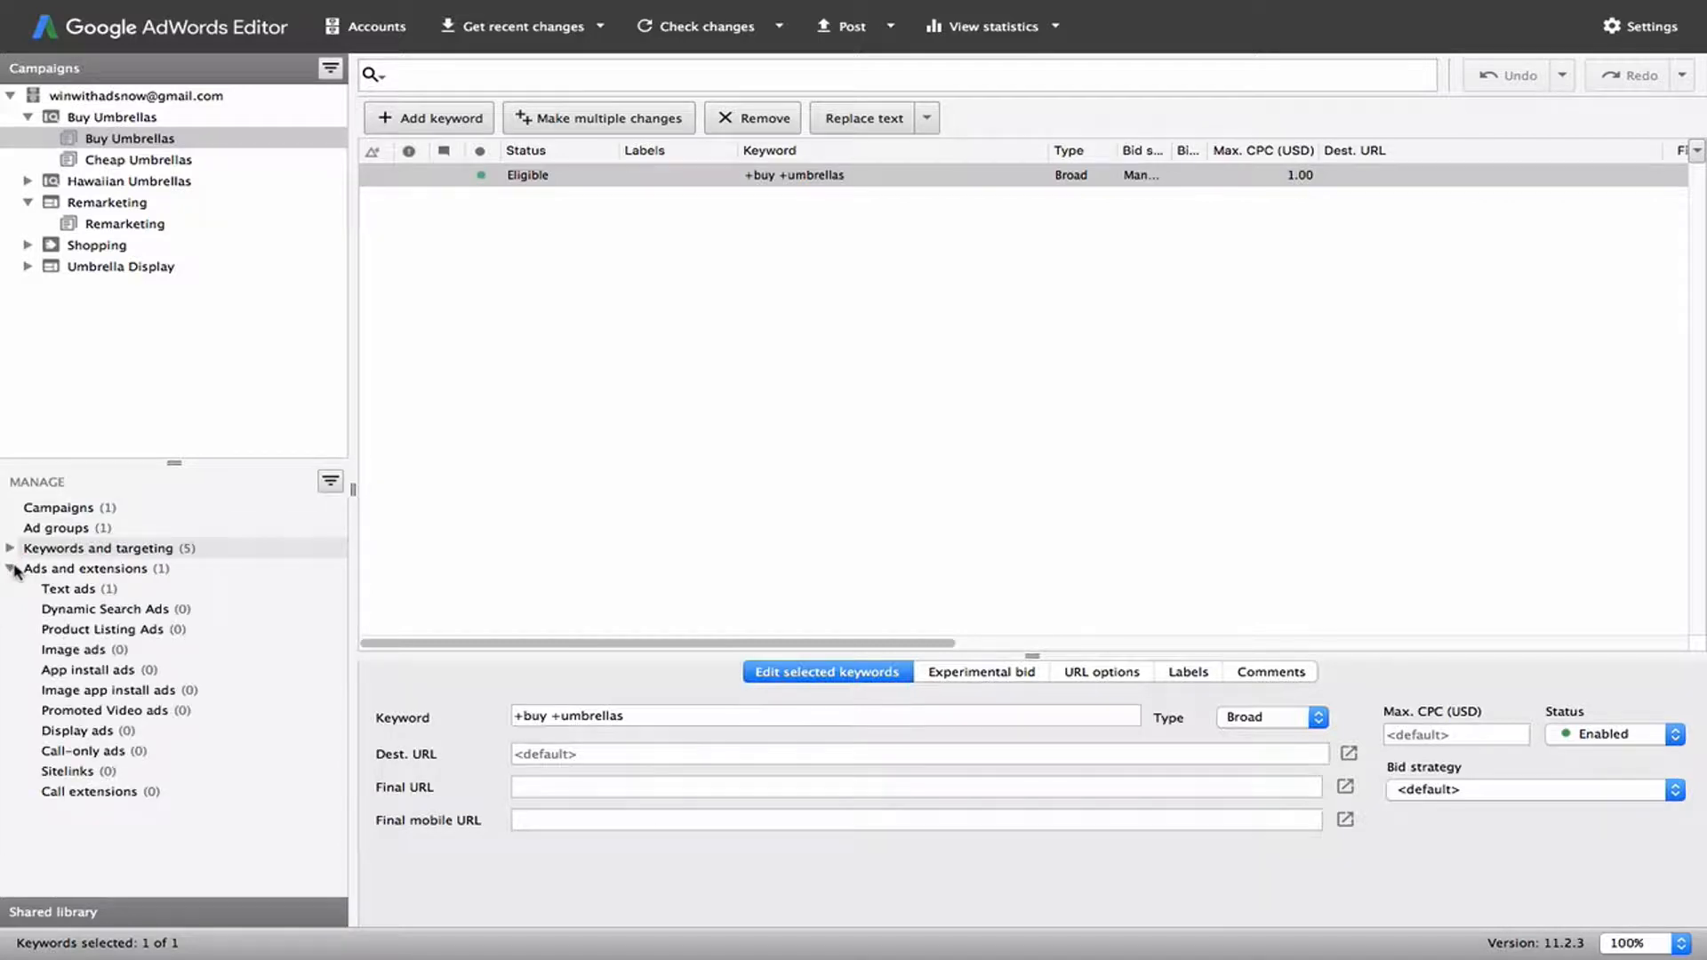
Look through the ad types under Ads and extensions for the Buy Umbrellas ad group, from text ads to display ads
click(40, 610)
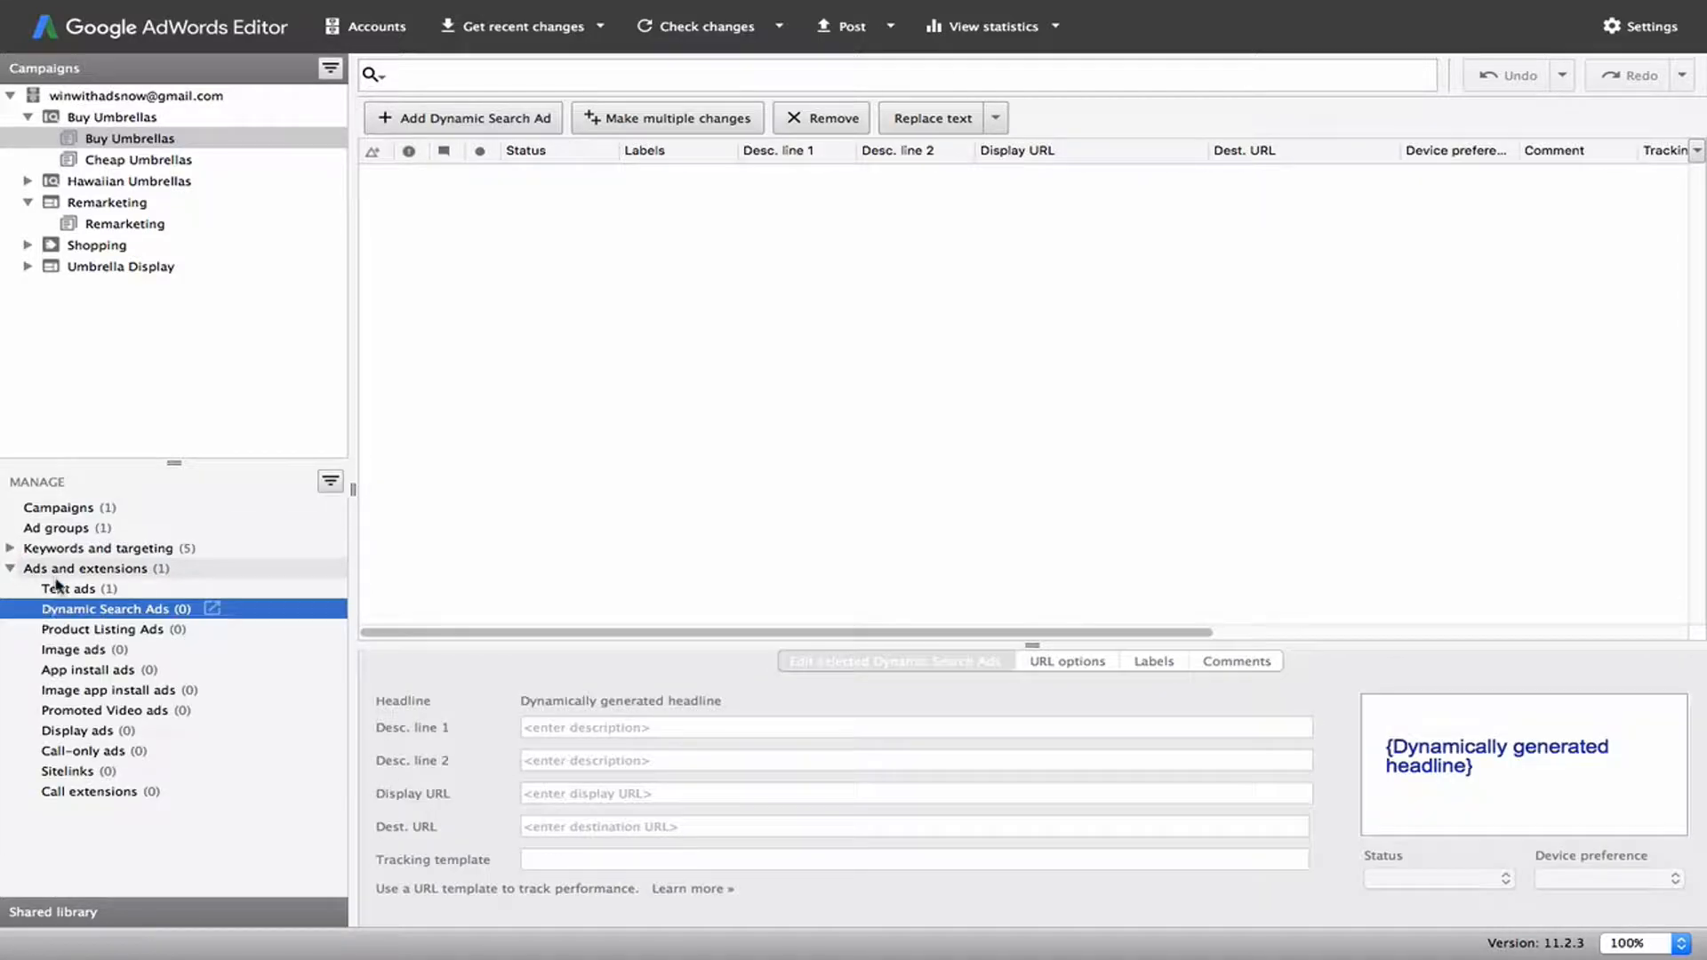
click(55, 590)
key(Down)
key(Down)
key(Down)
key(Down)
key(Down)
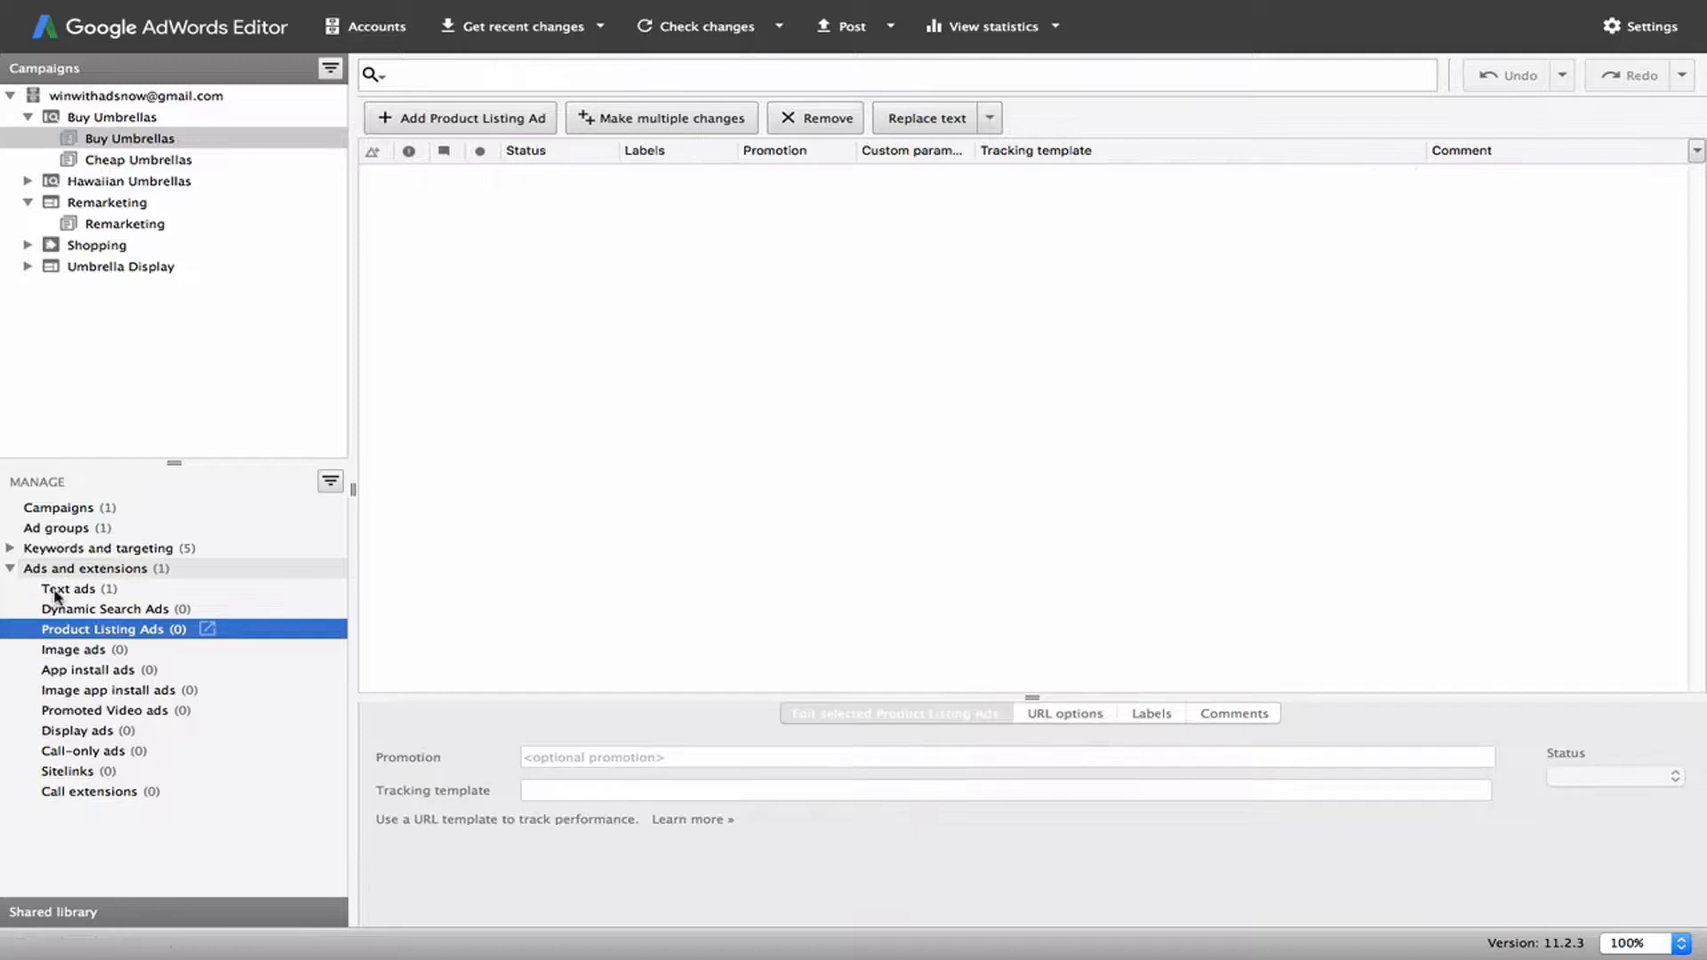
key(Down)
key(Down)
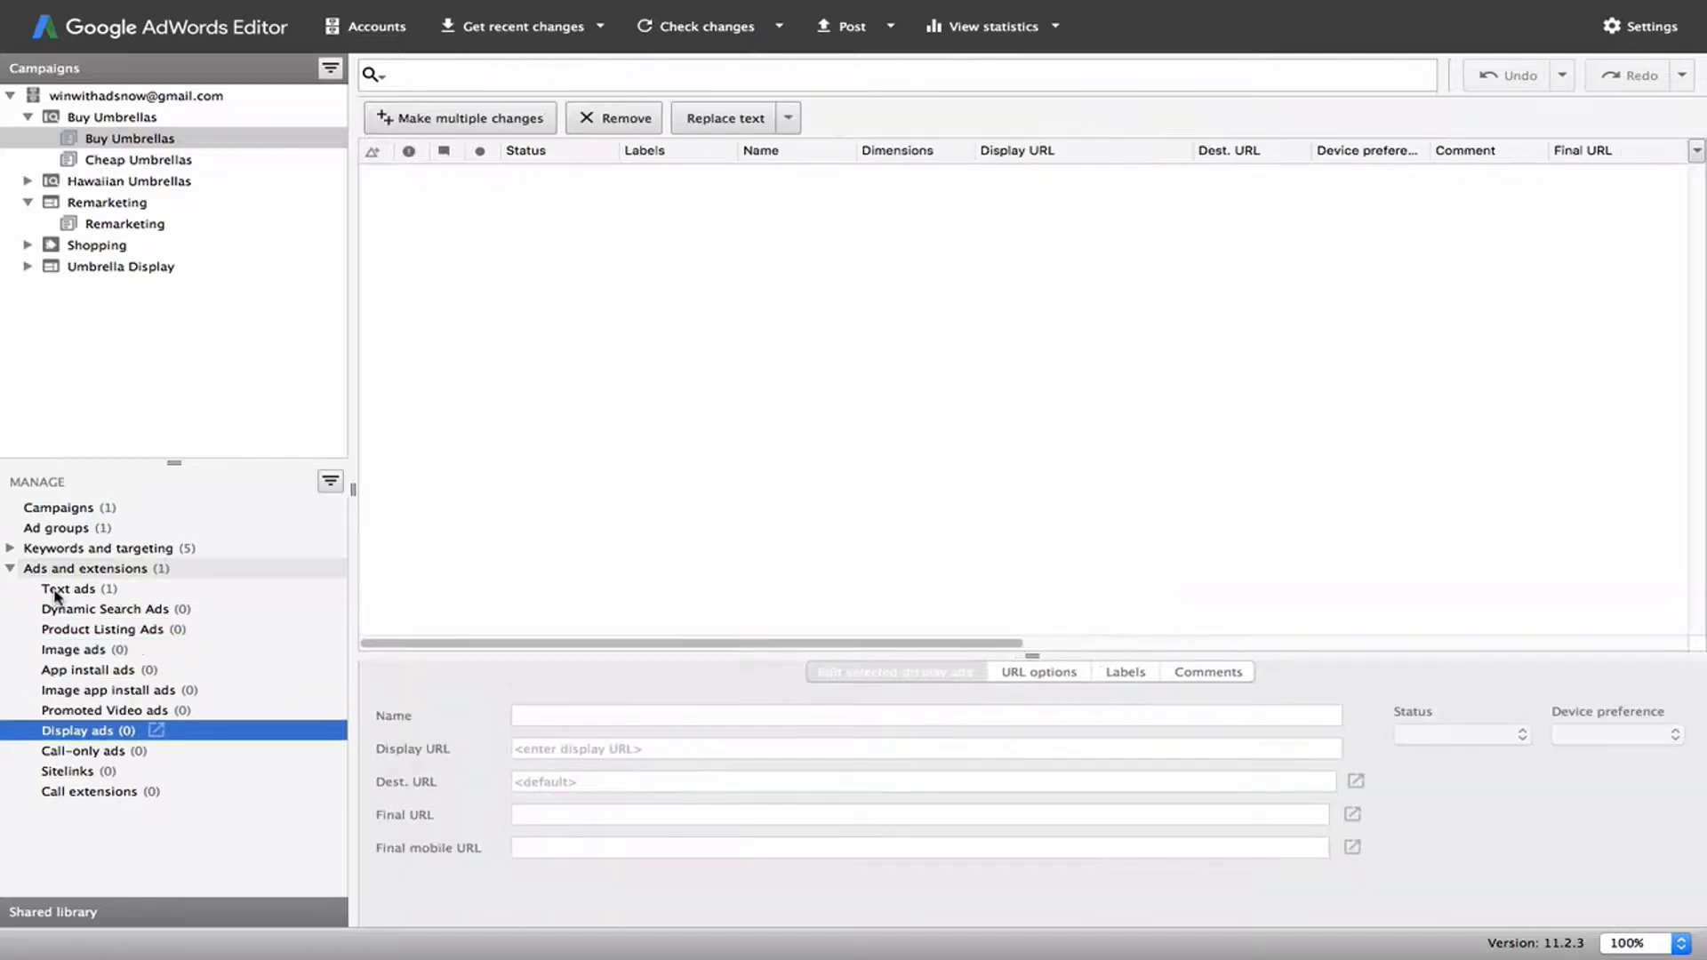
Show the Buy Umbrellas ad group's text ads and select all of them
click(55, 590)
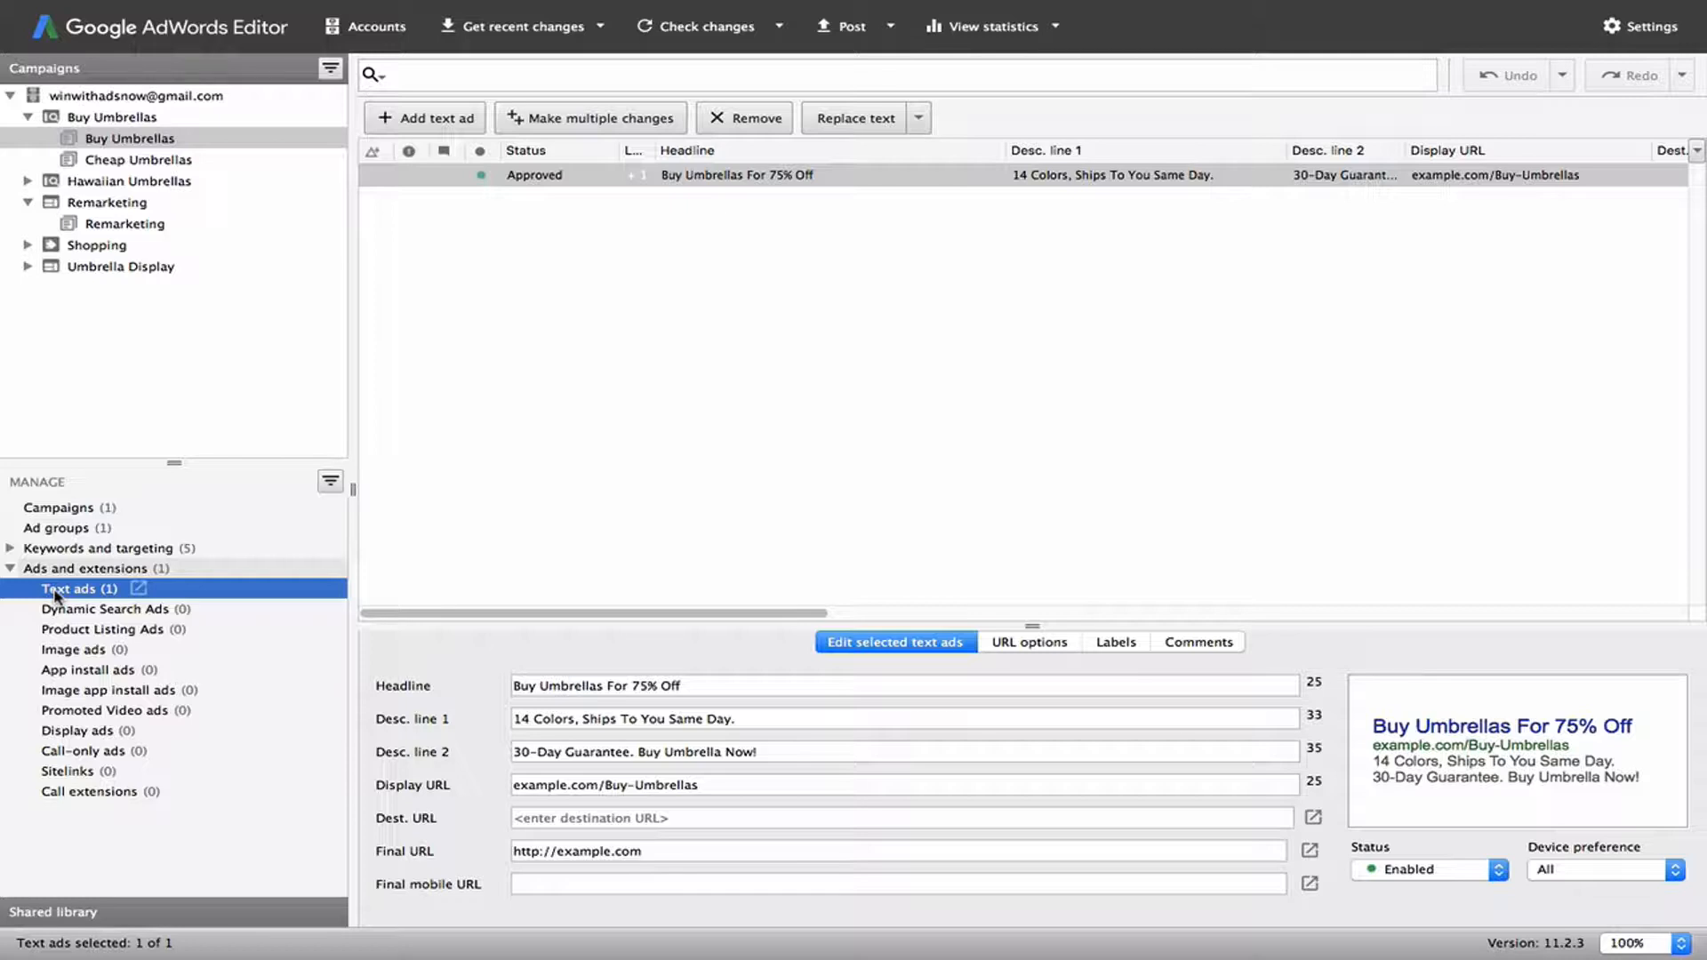
click(500, 348)
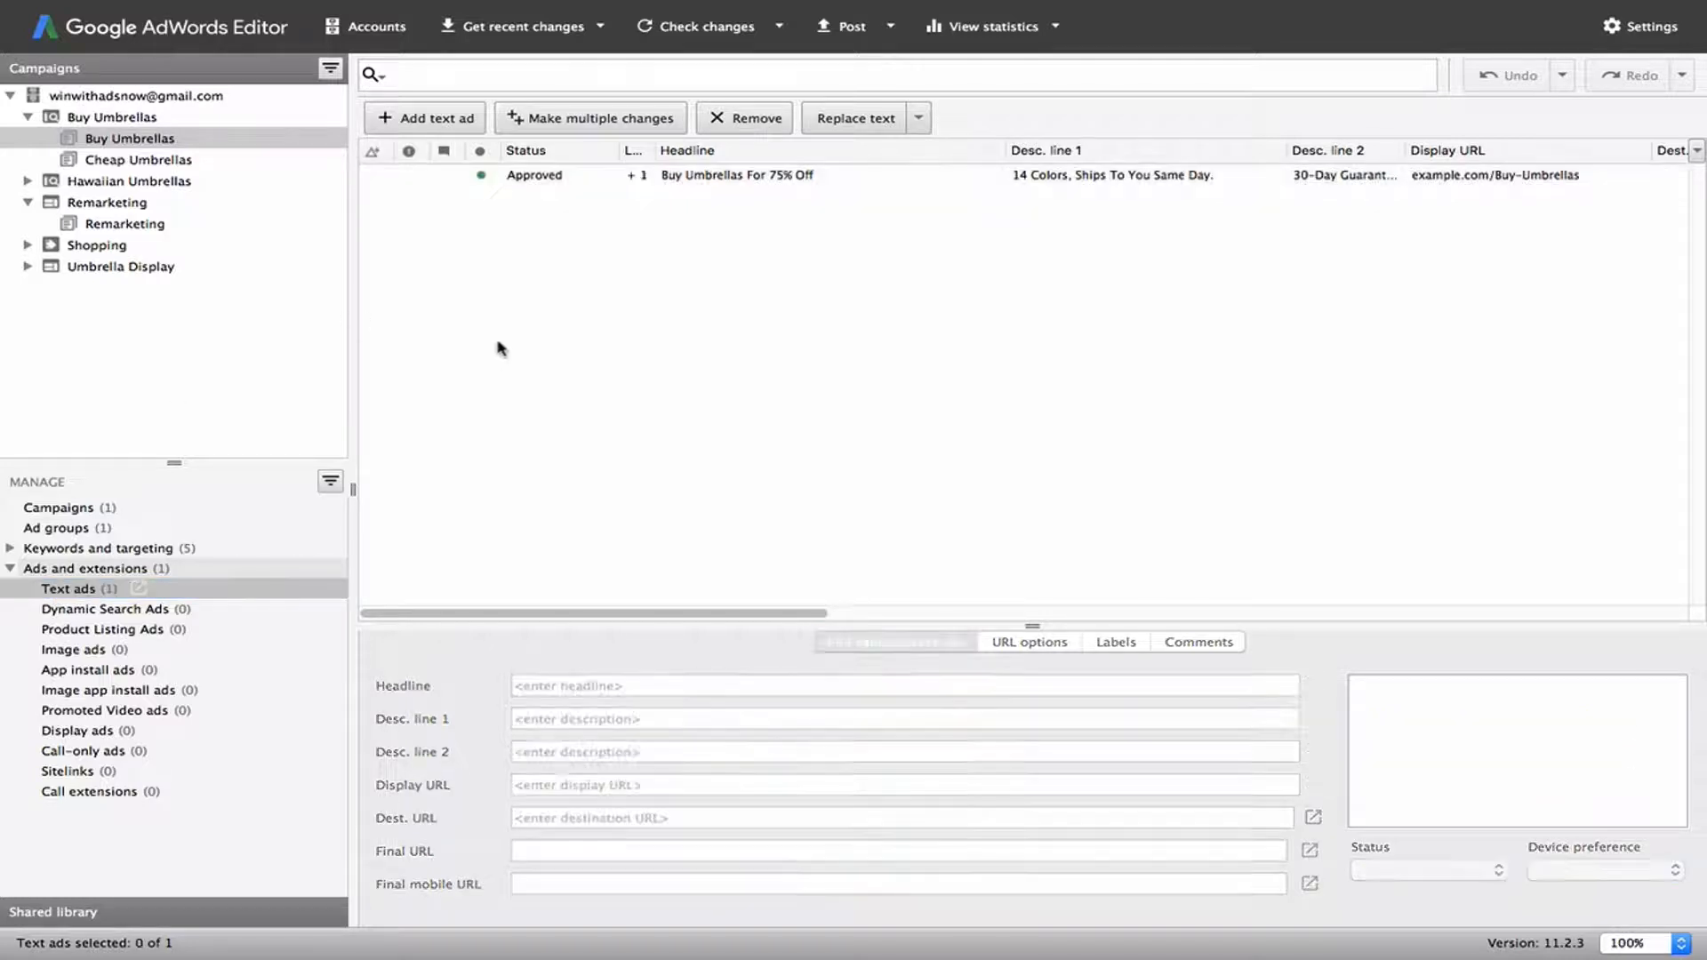
key(super+a)
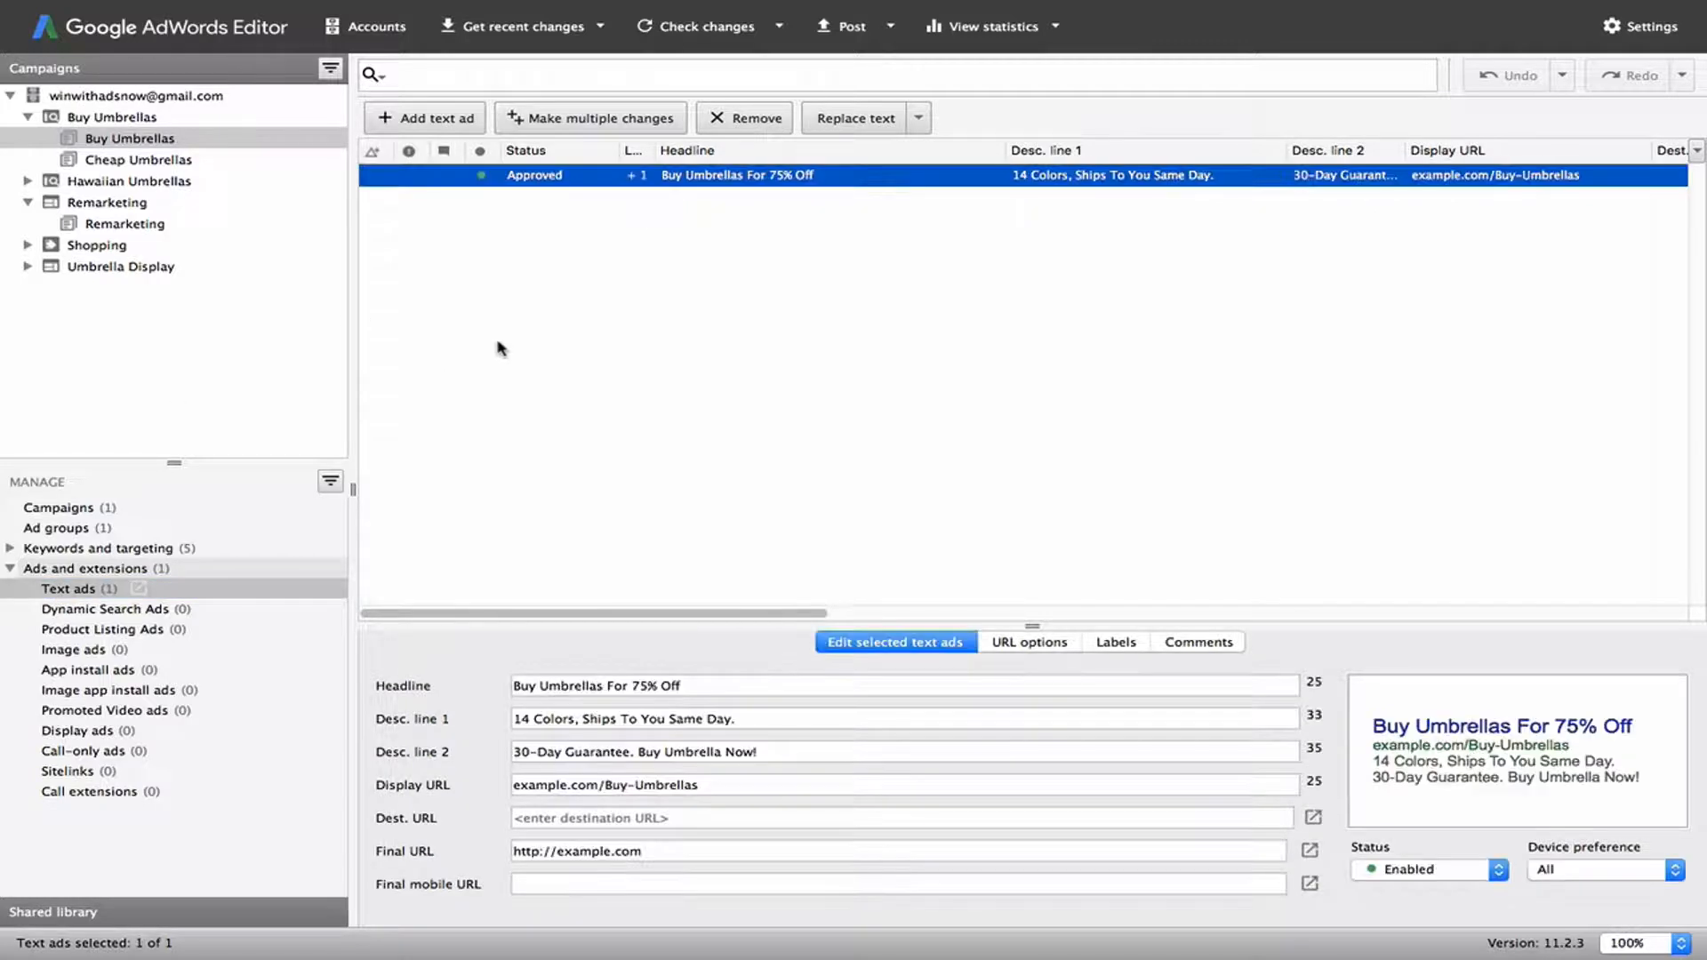
Paste the copied text ad into the Cheap Umbrellas ad group
click(233, 163)
key(ctrl+v)
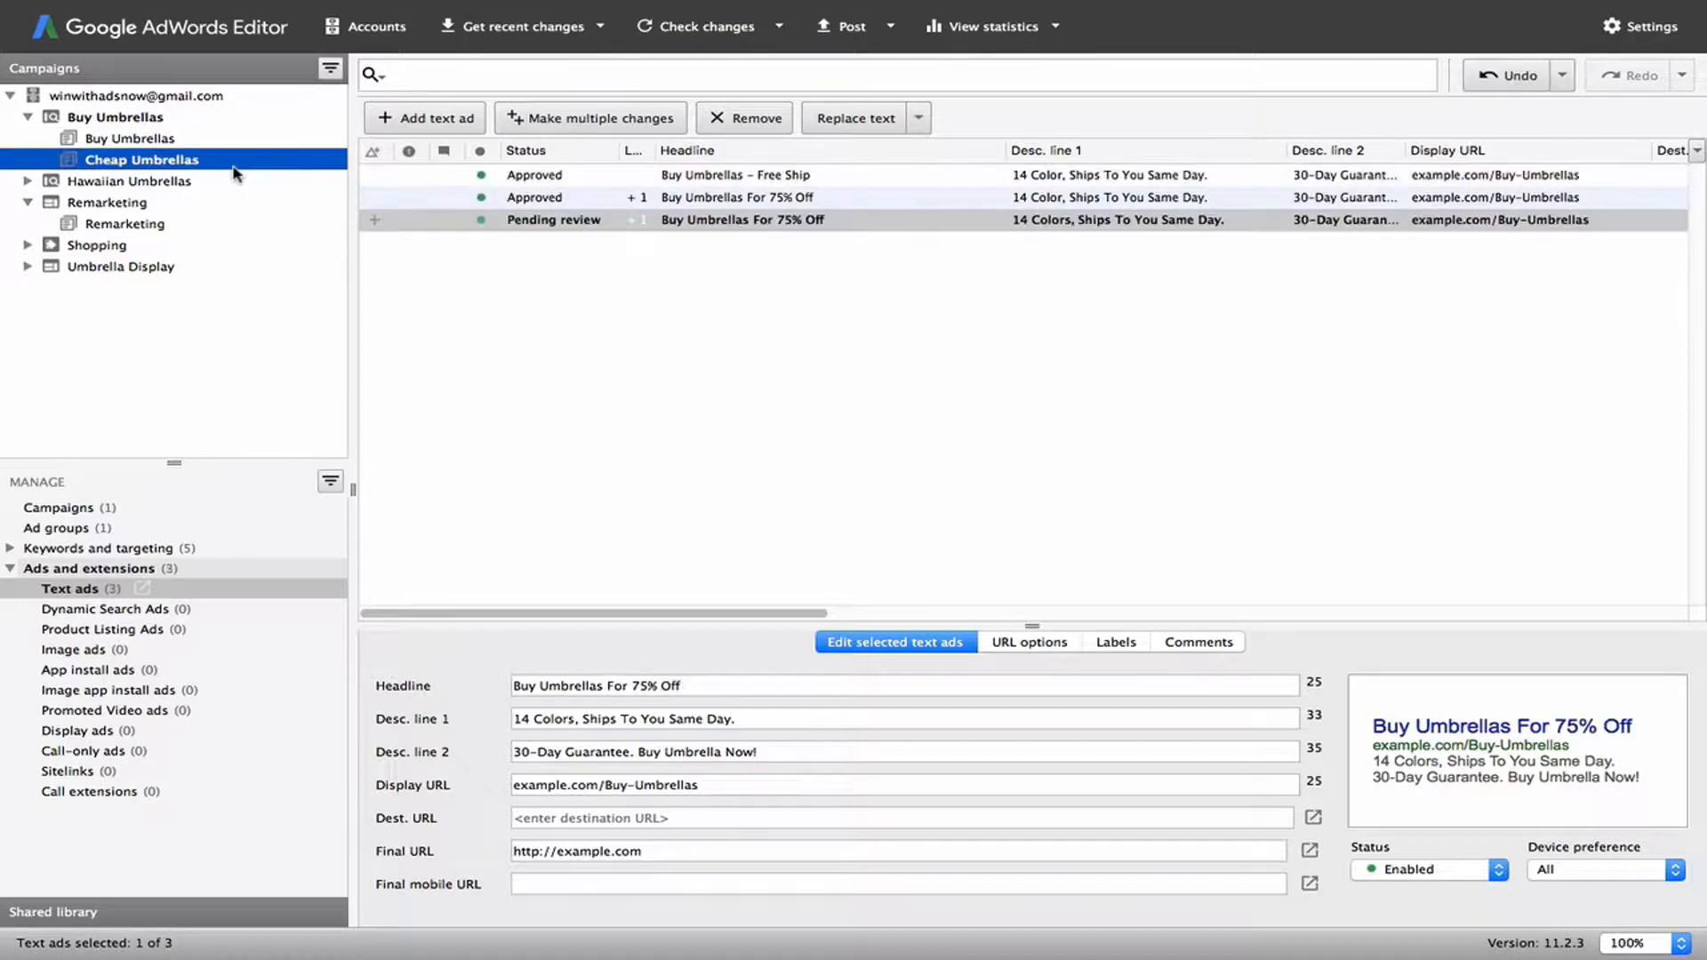
Compare the text ads of the Buy Umbrellas ad group, the Cheap Umbrellas ad group and the whole Buy Umbrellas campaign
click(167, 138)
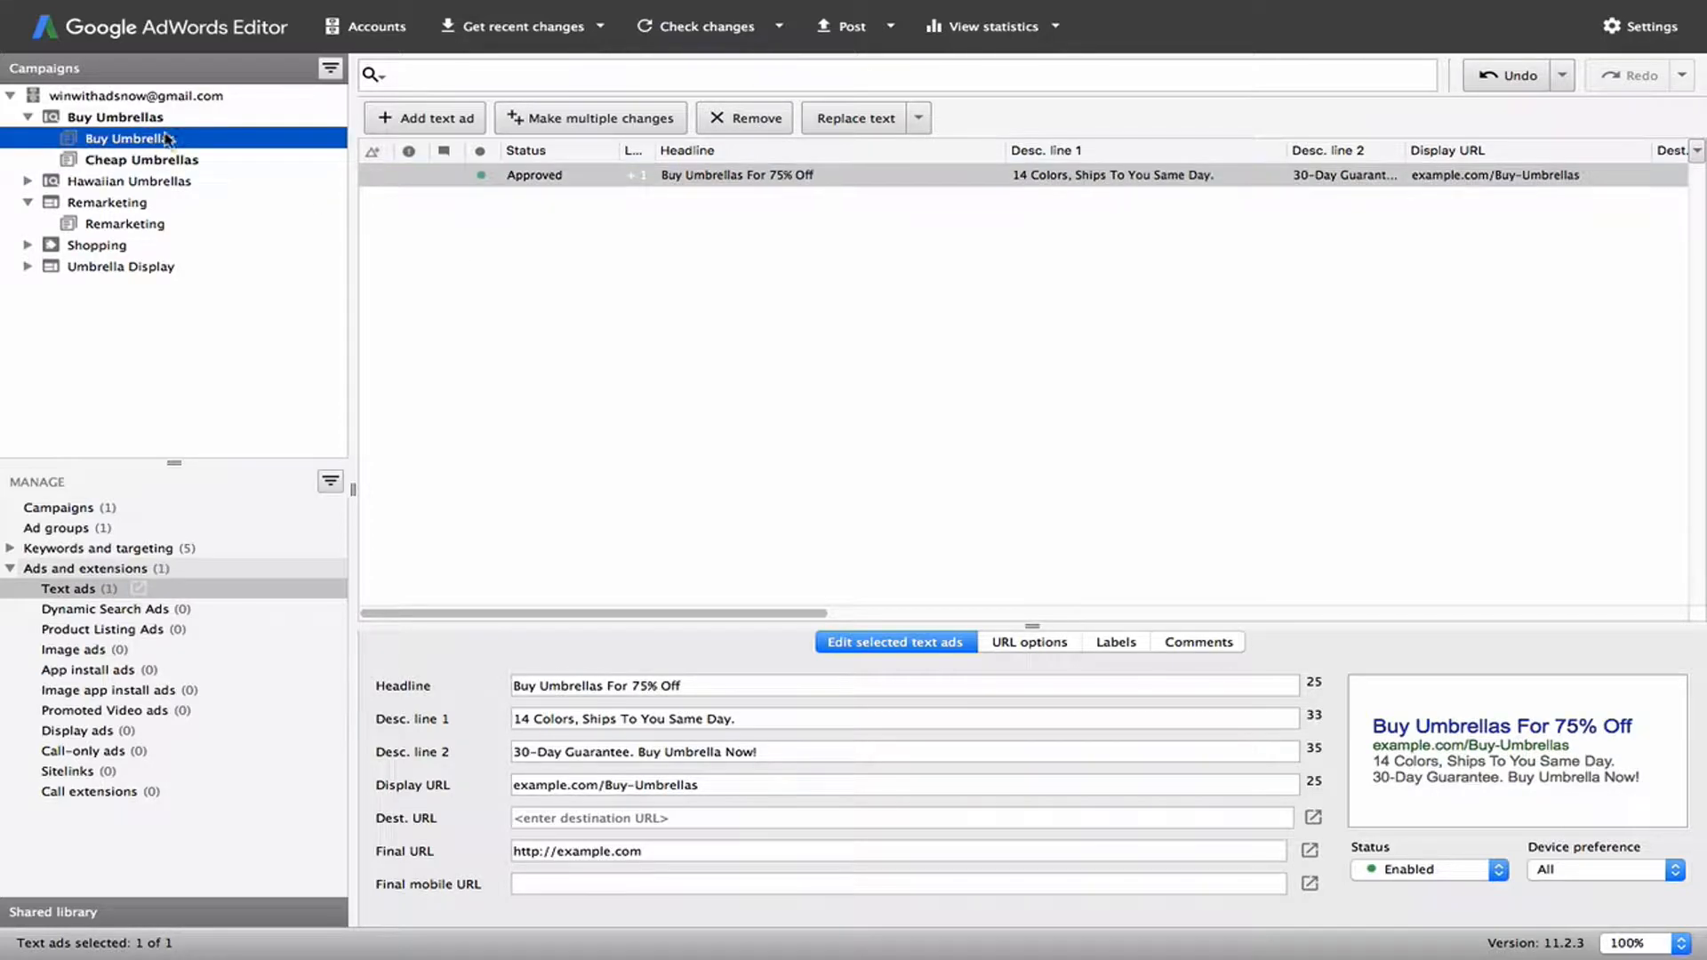
click(167, 161)
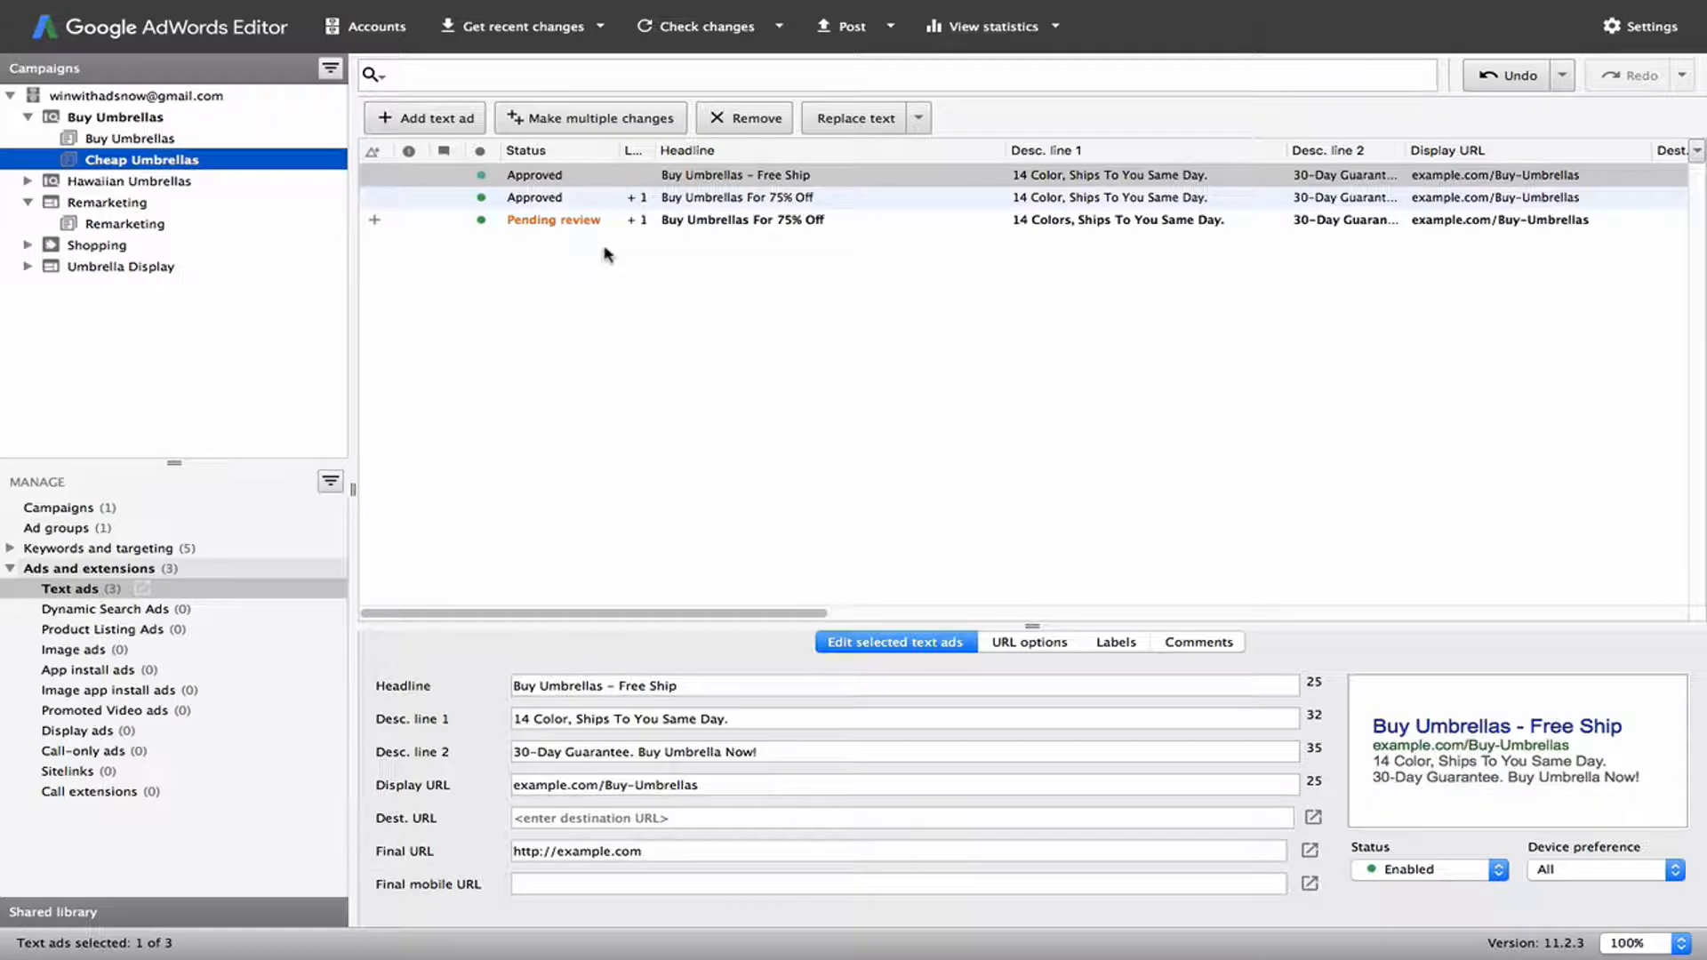
click(666, 222)
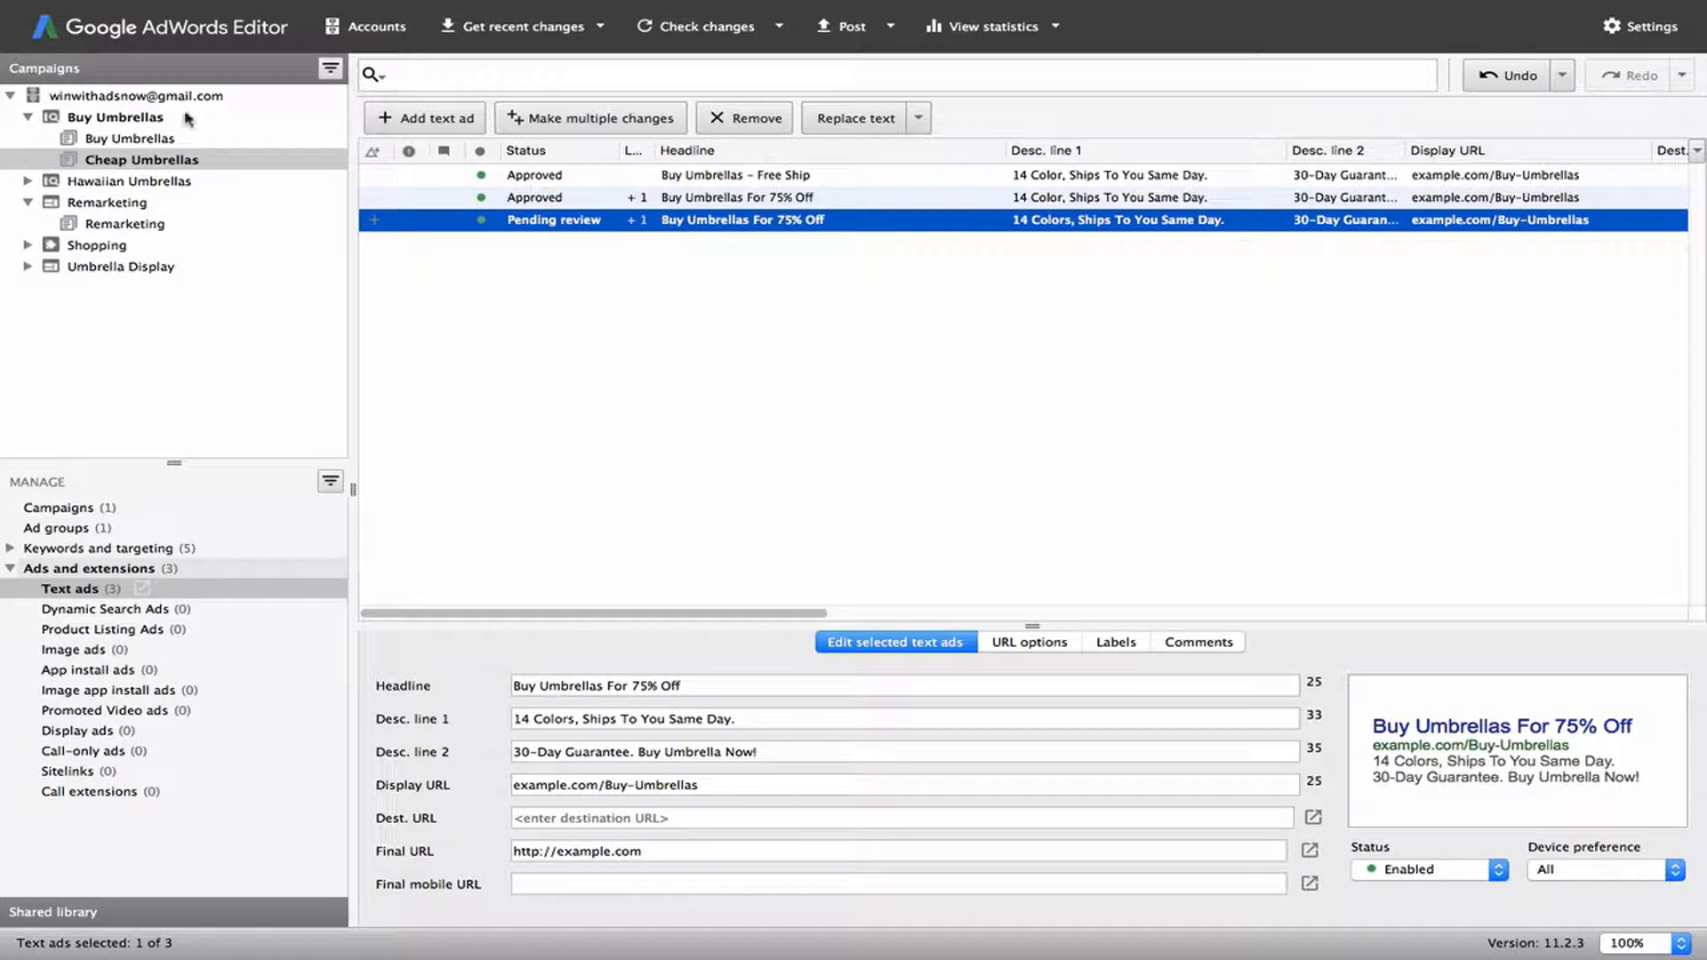
click(168, 139)
click(142, 119)
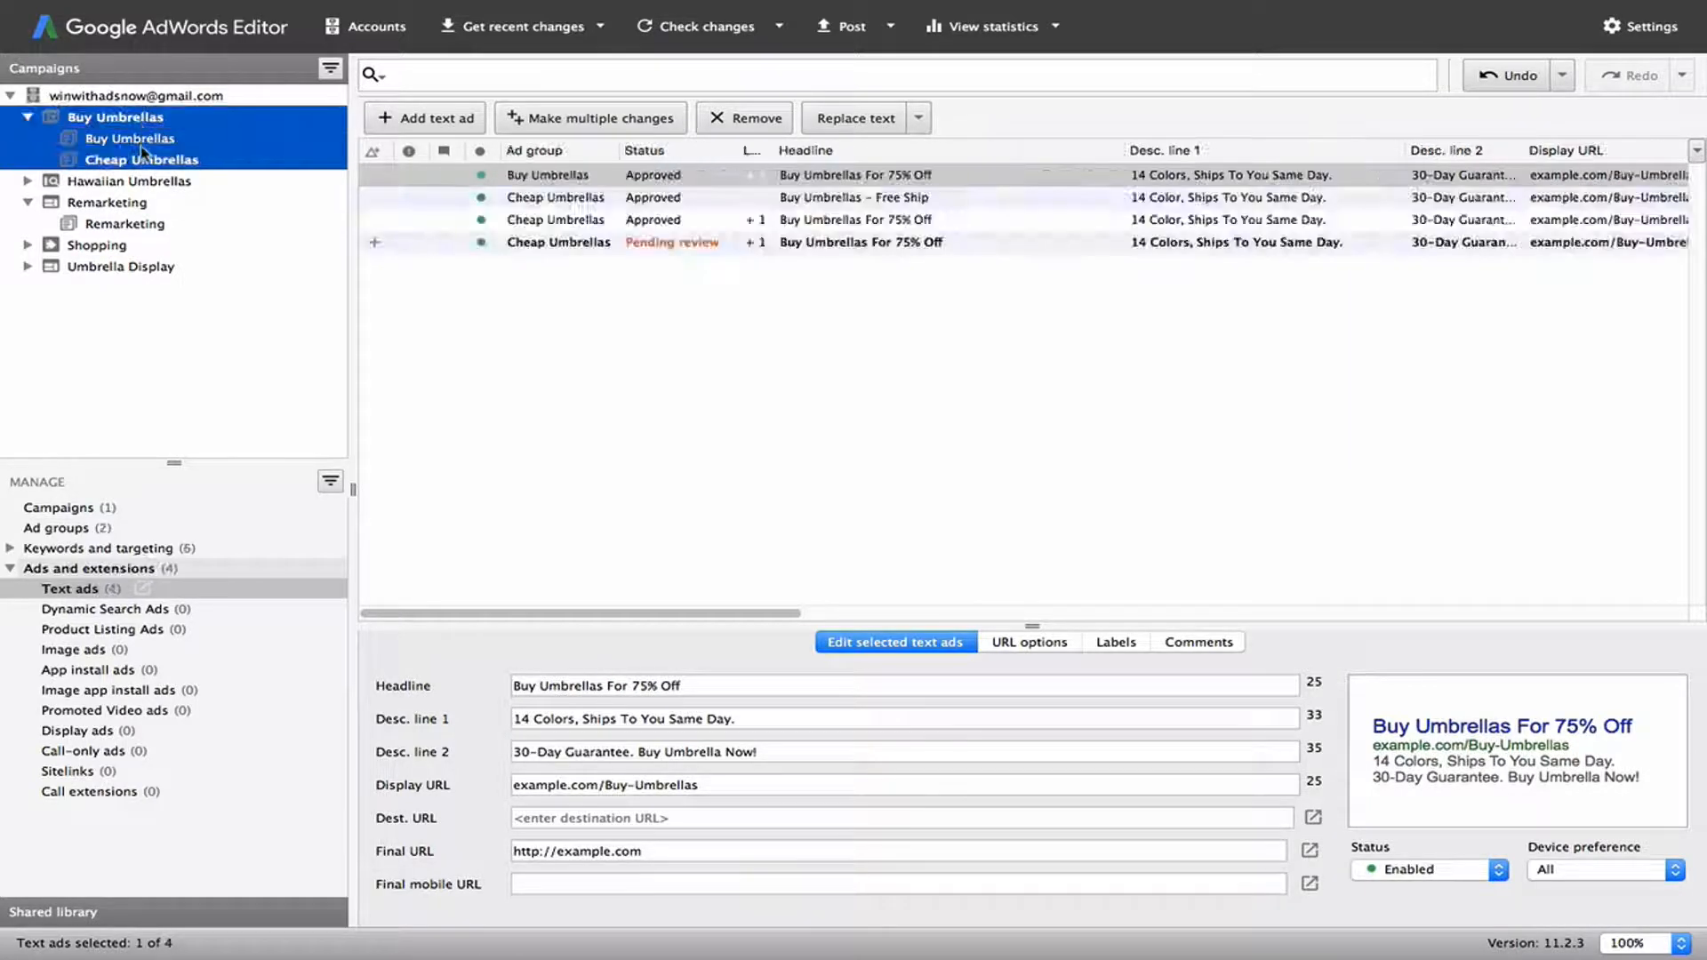
click(142, 139)
click(146, 161)
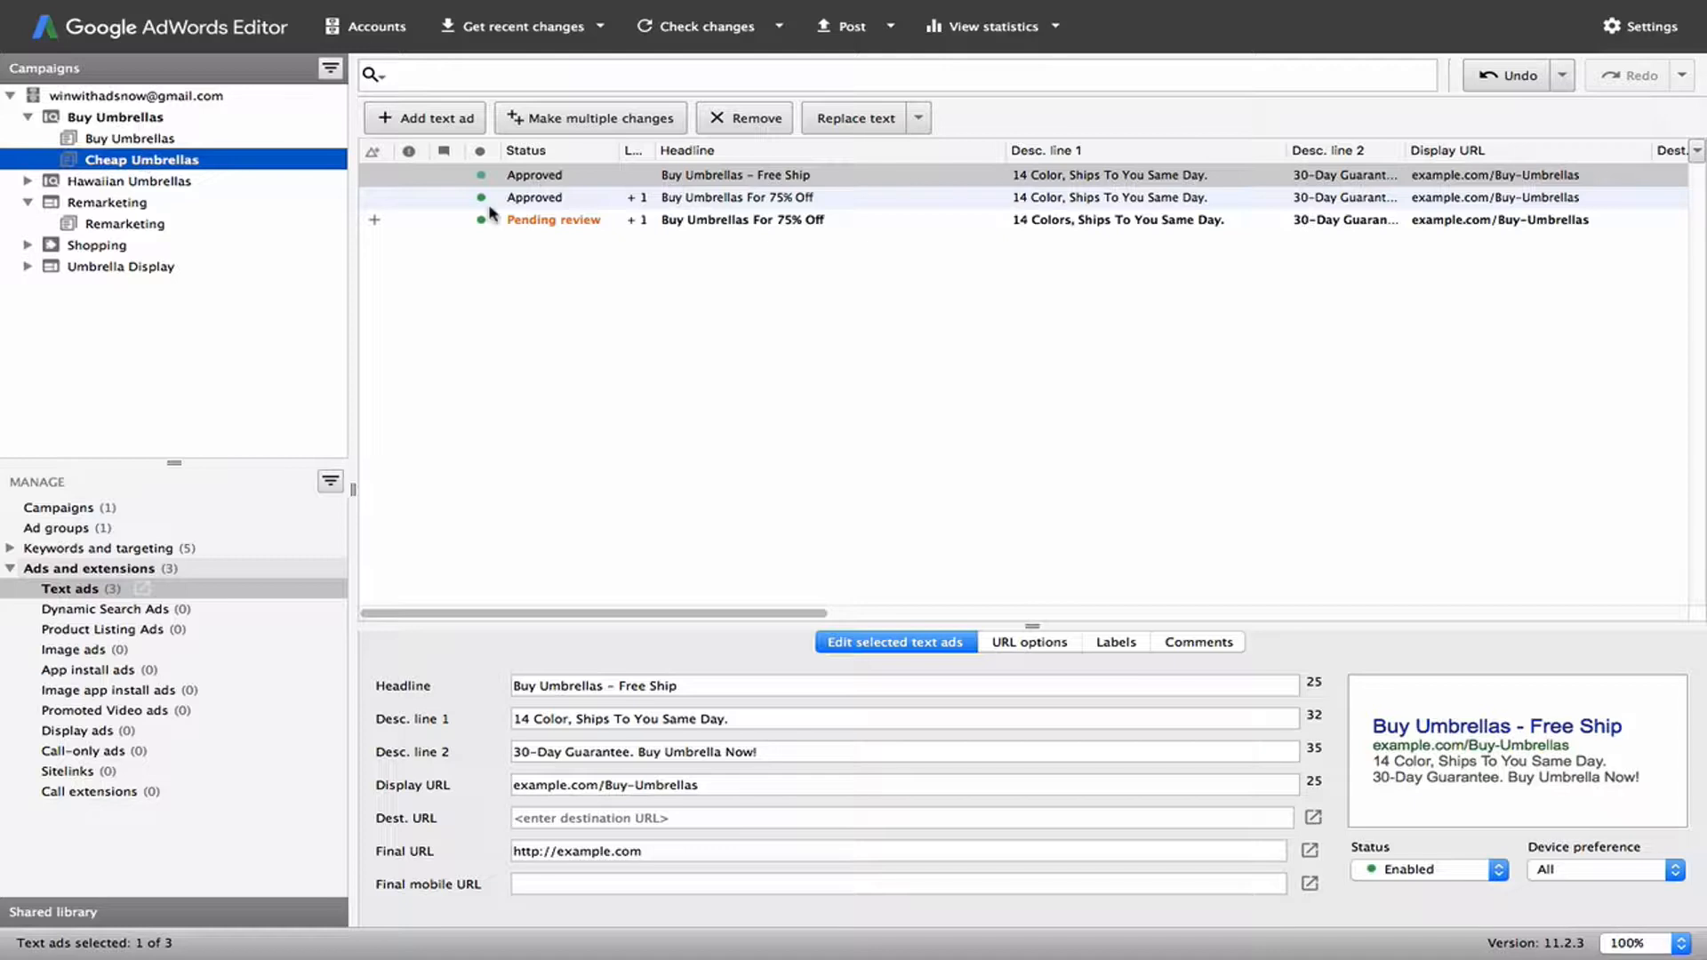
Examine the pasted ad's headline, description line 1, labels and comments, and return to its editable text fields
click(375, 220)
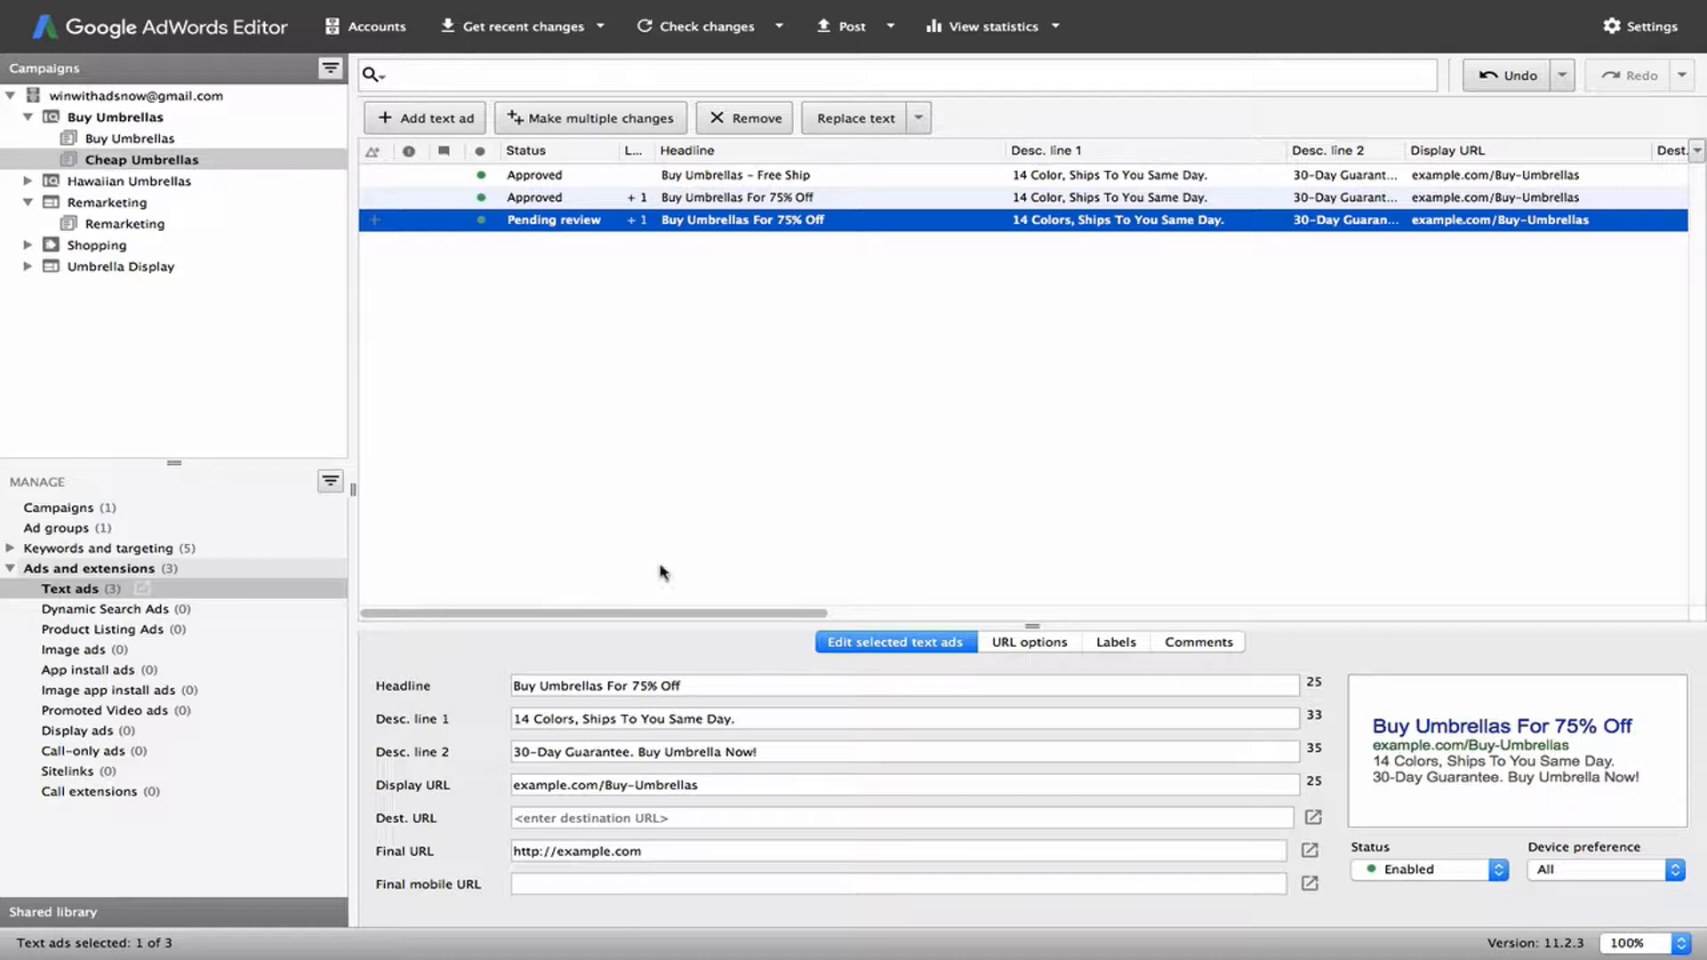
click(548, 685)
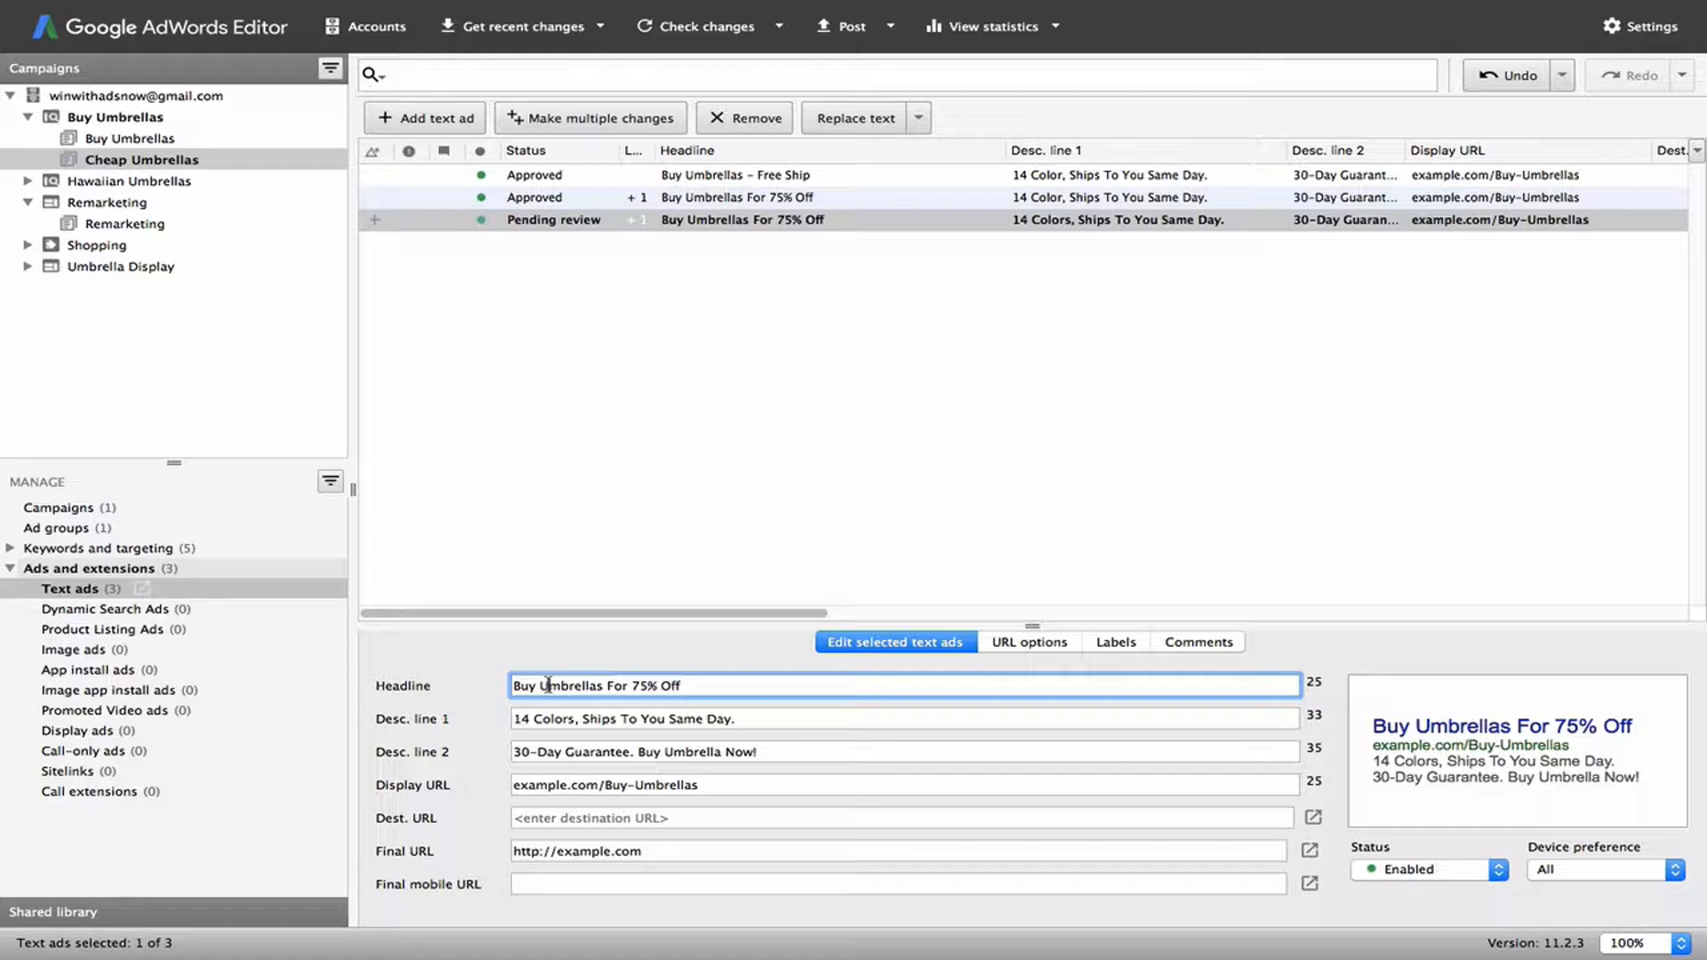
click(595, 719)
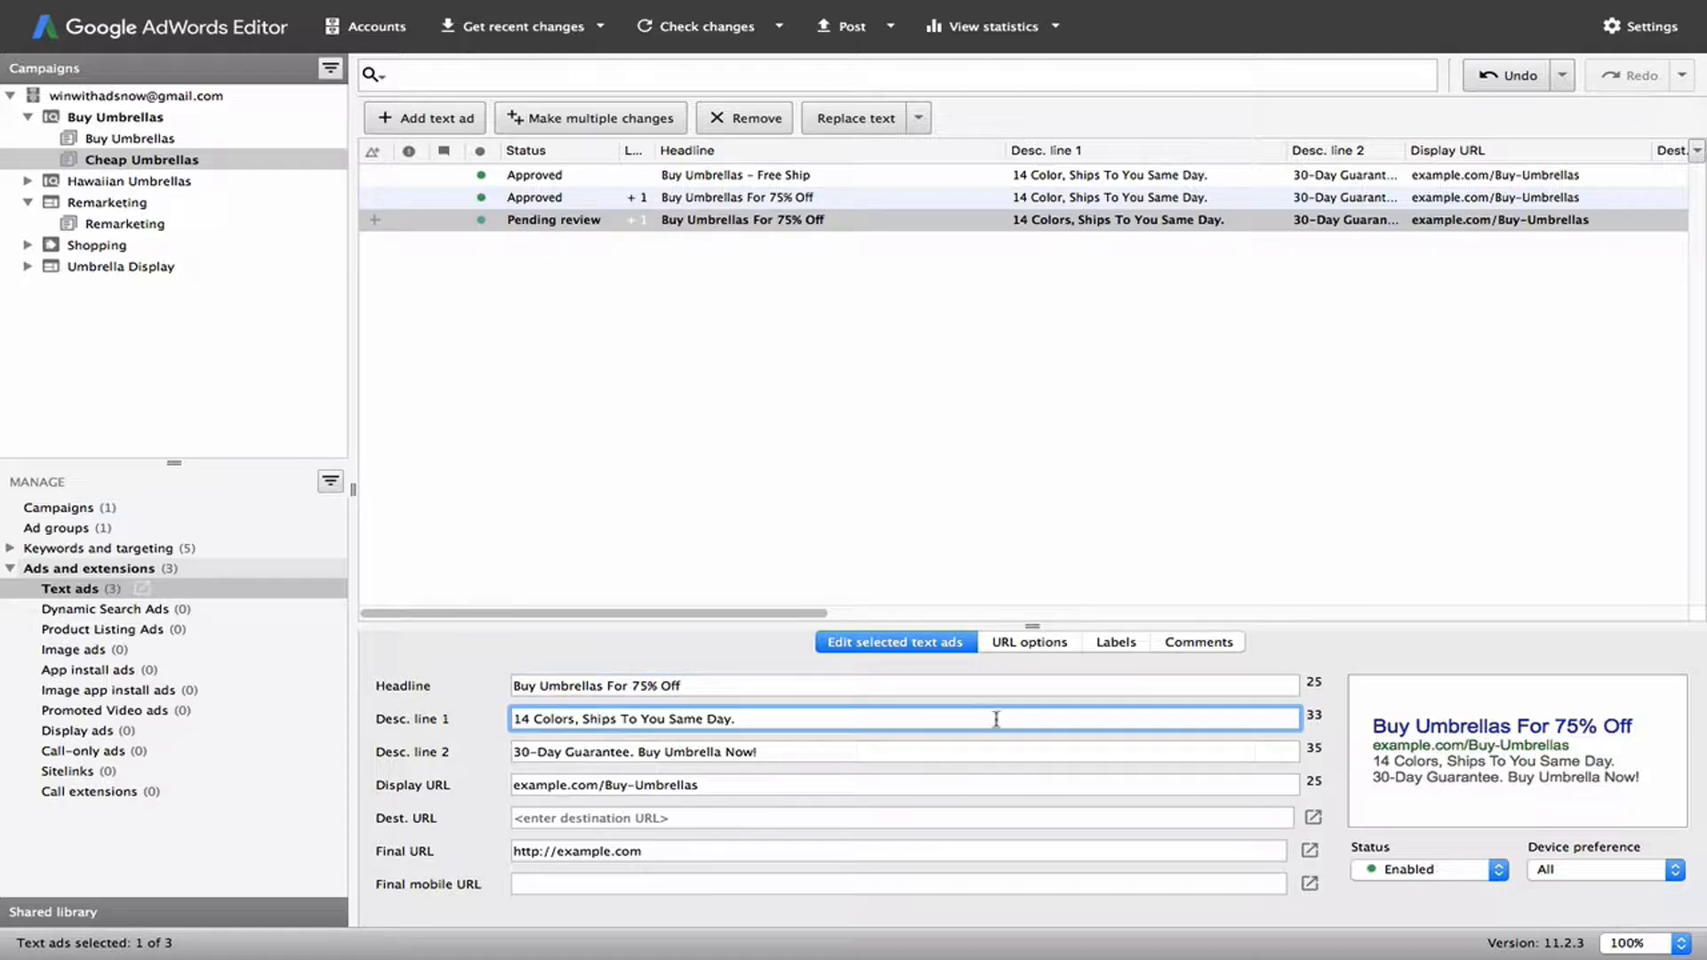
click(1111, 644)
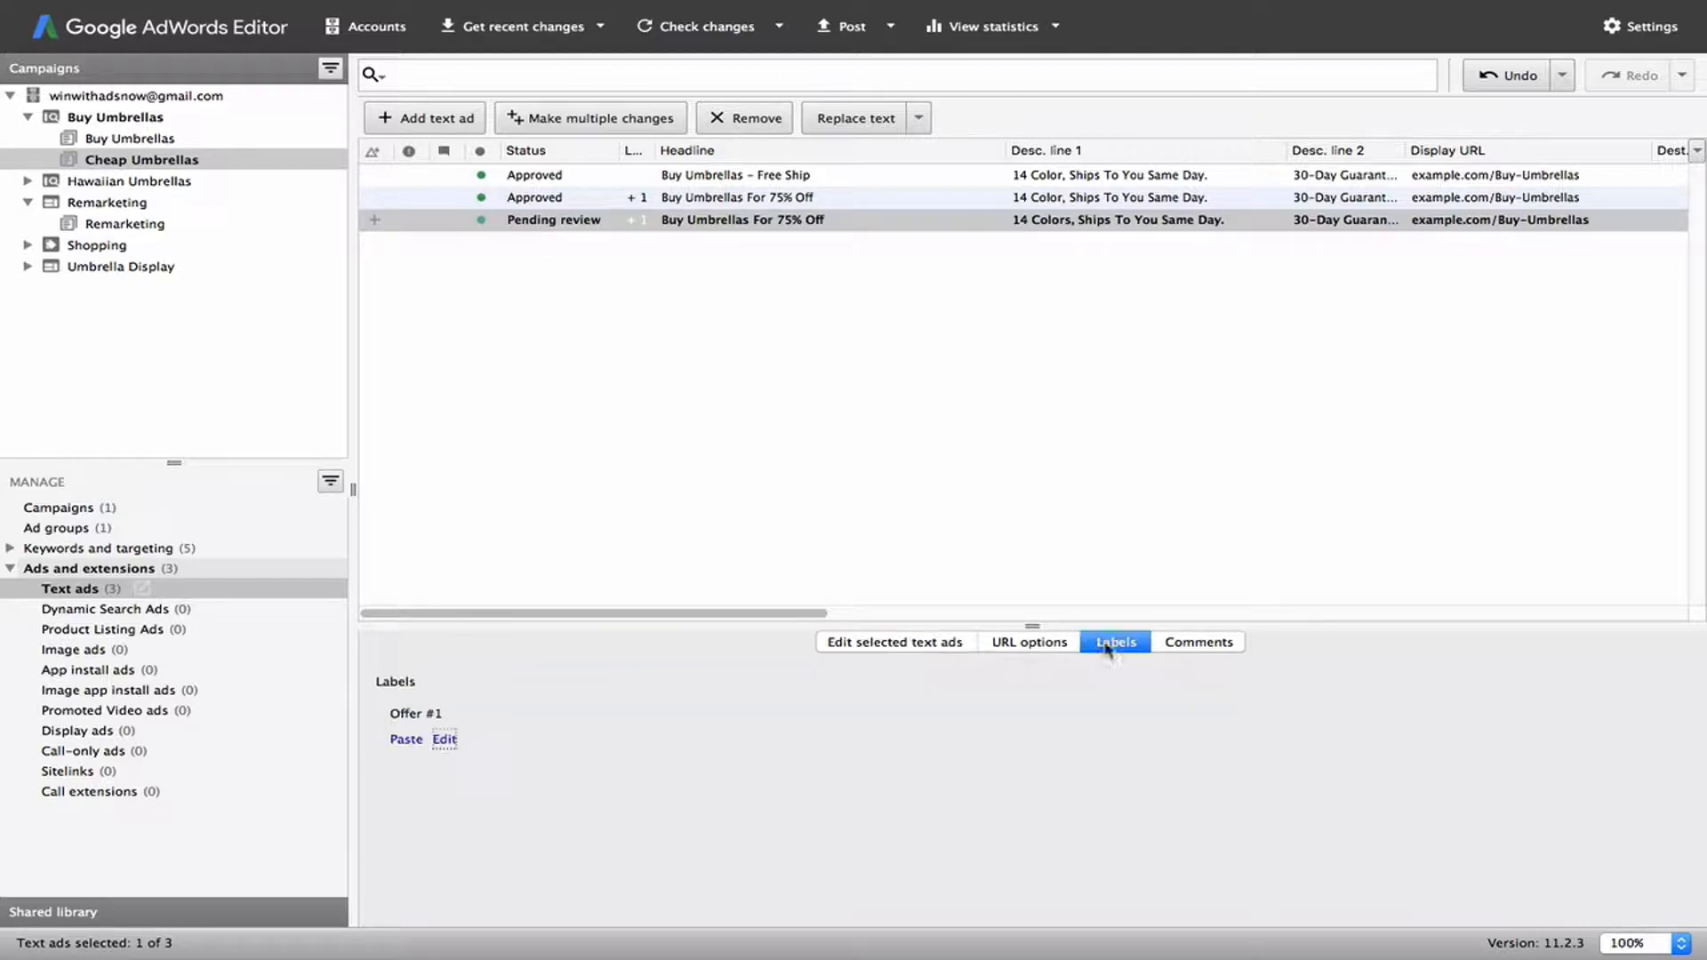
click(1206, 643)
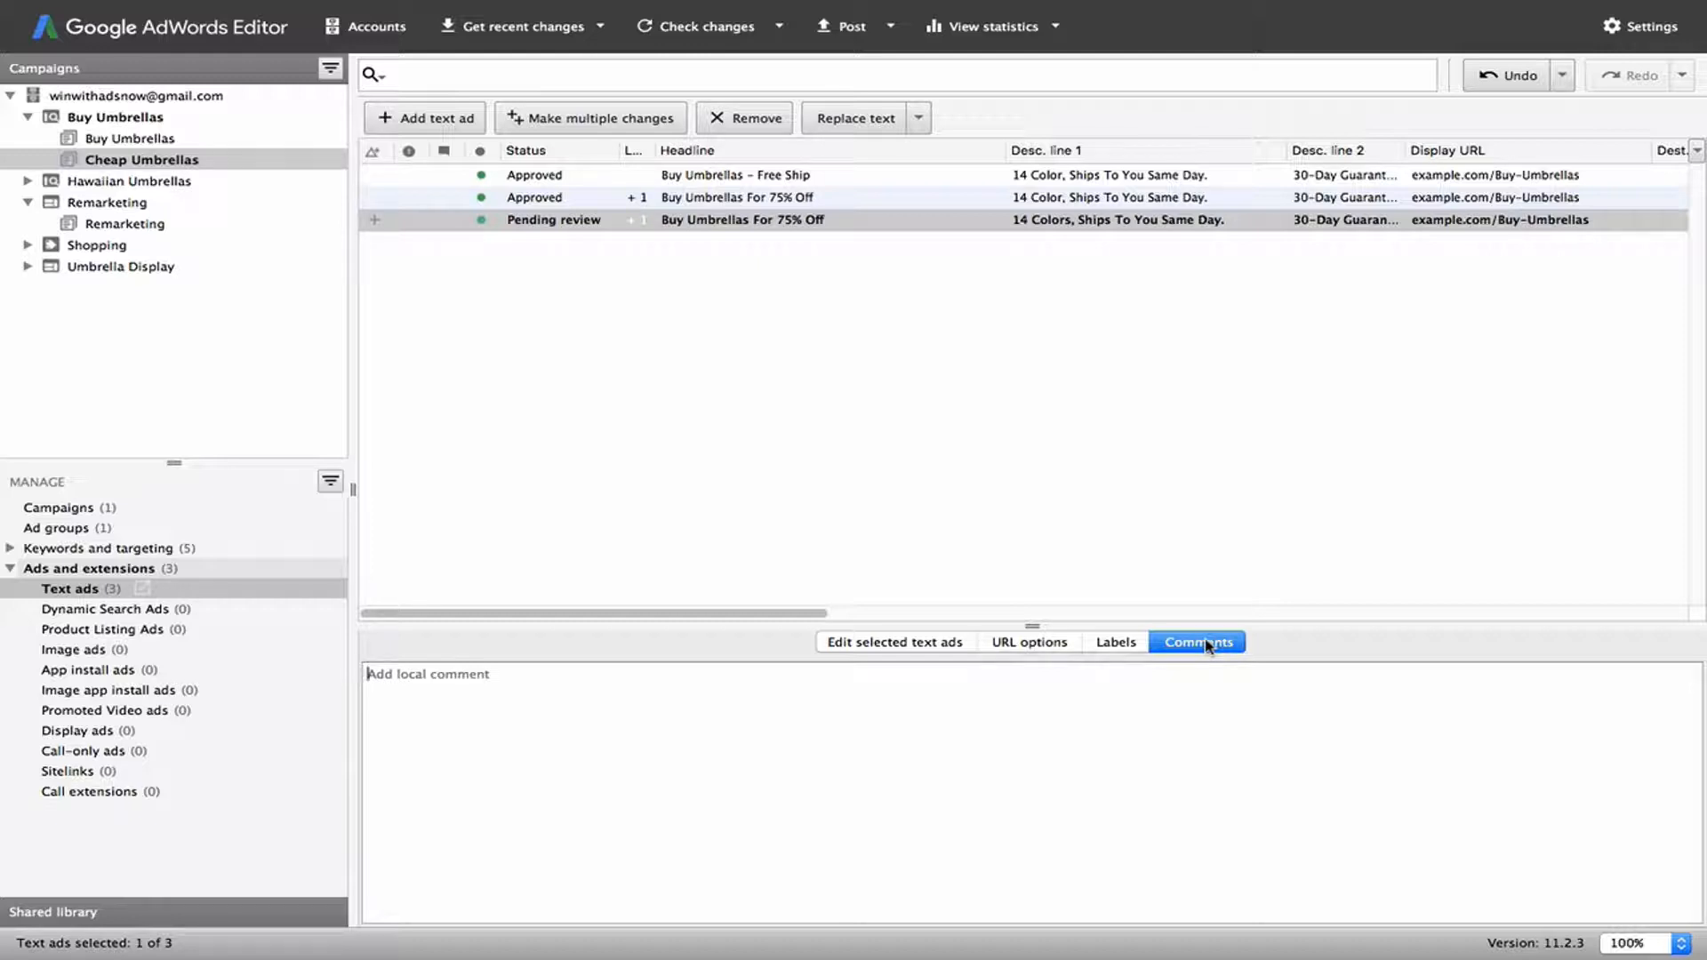
click(917, 648)
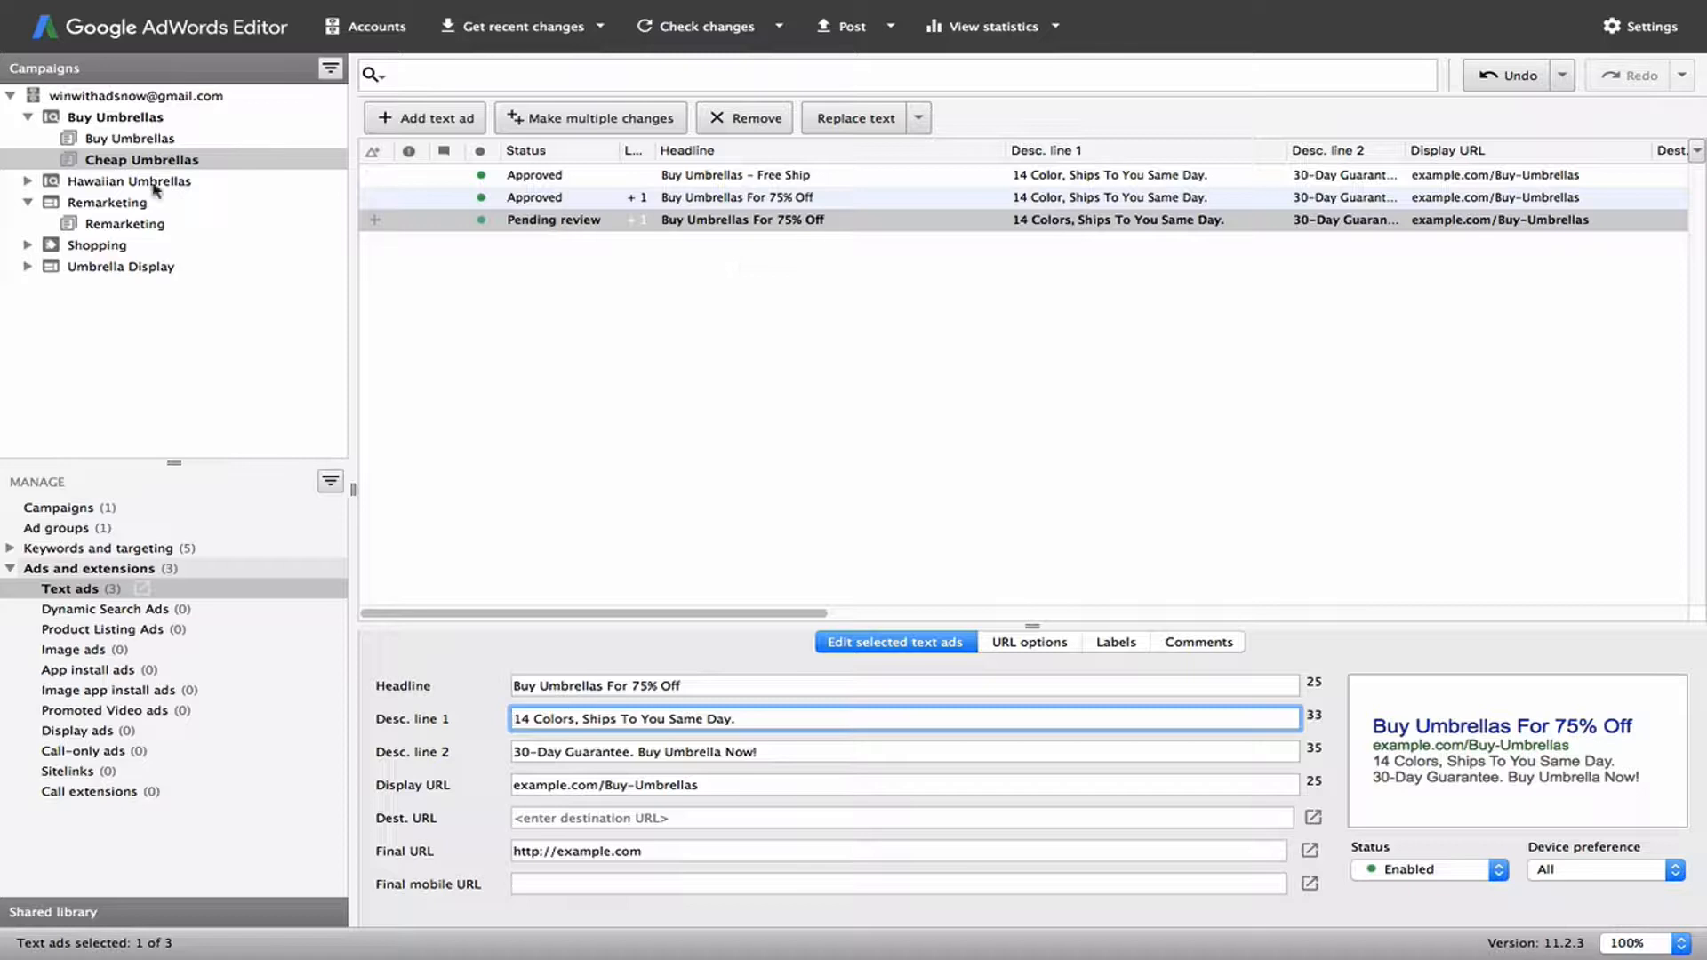
Examine the Cheap Umbrellas ad group's keyword, including its text, final URL and available match types
click(93, 560)
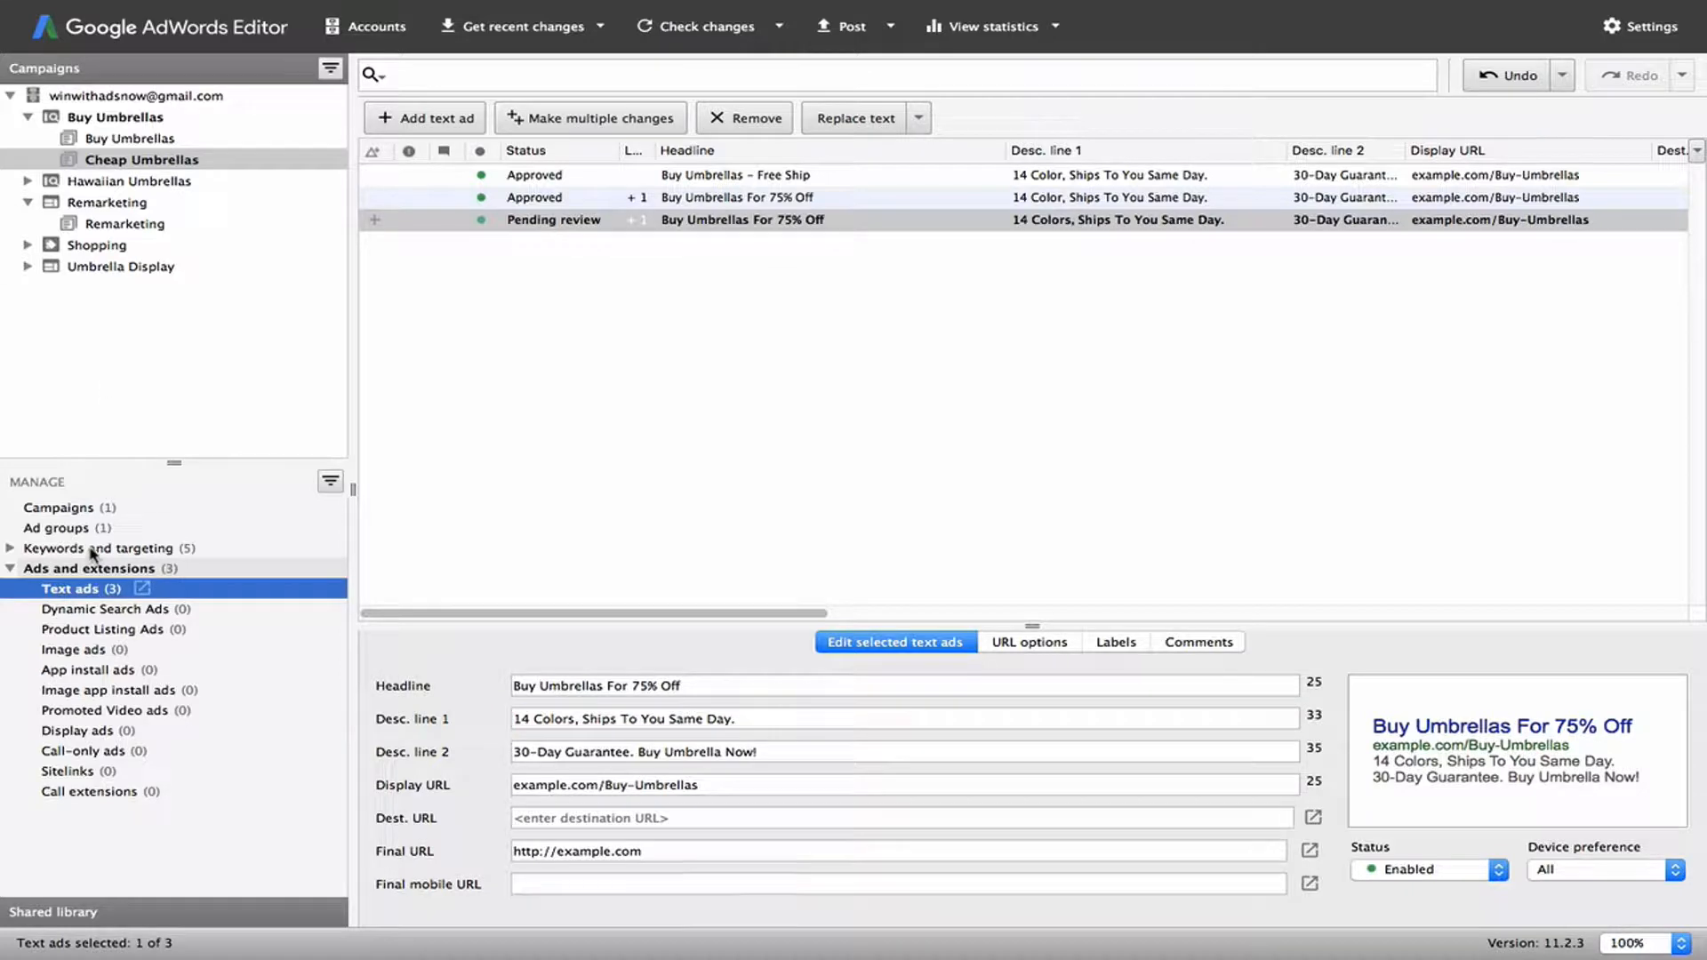
click(92, 548)
click(551, 178)
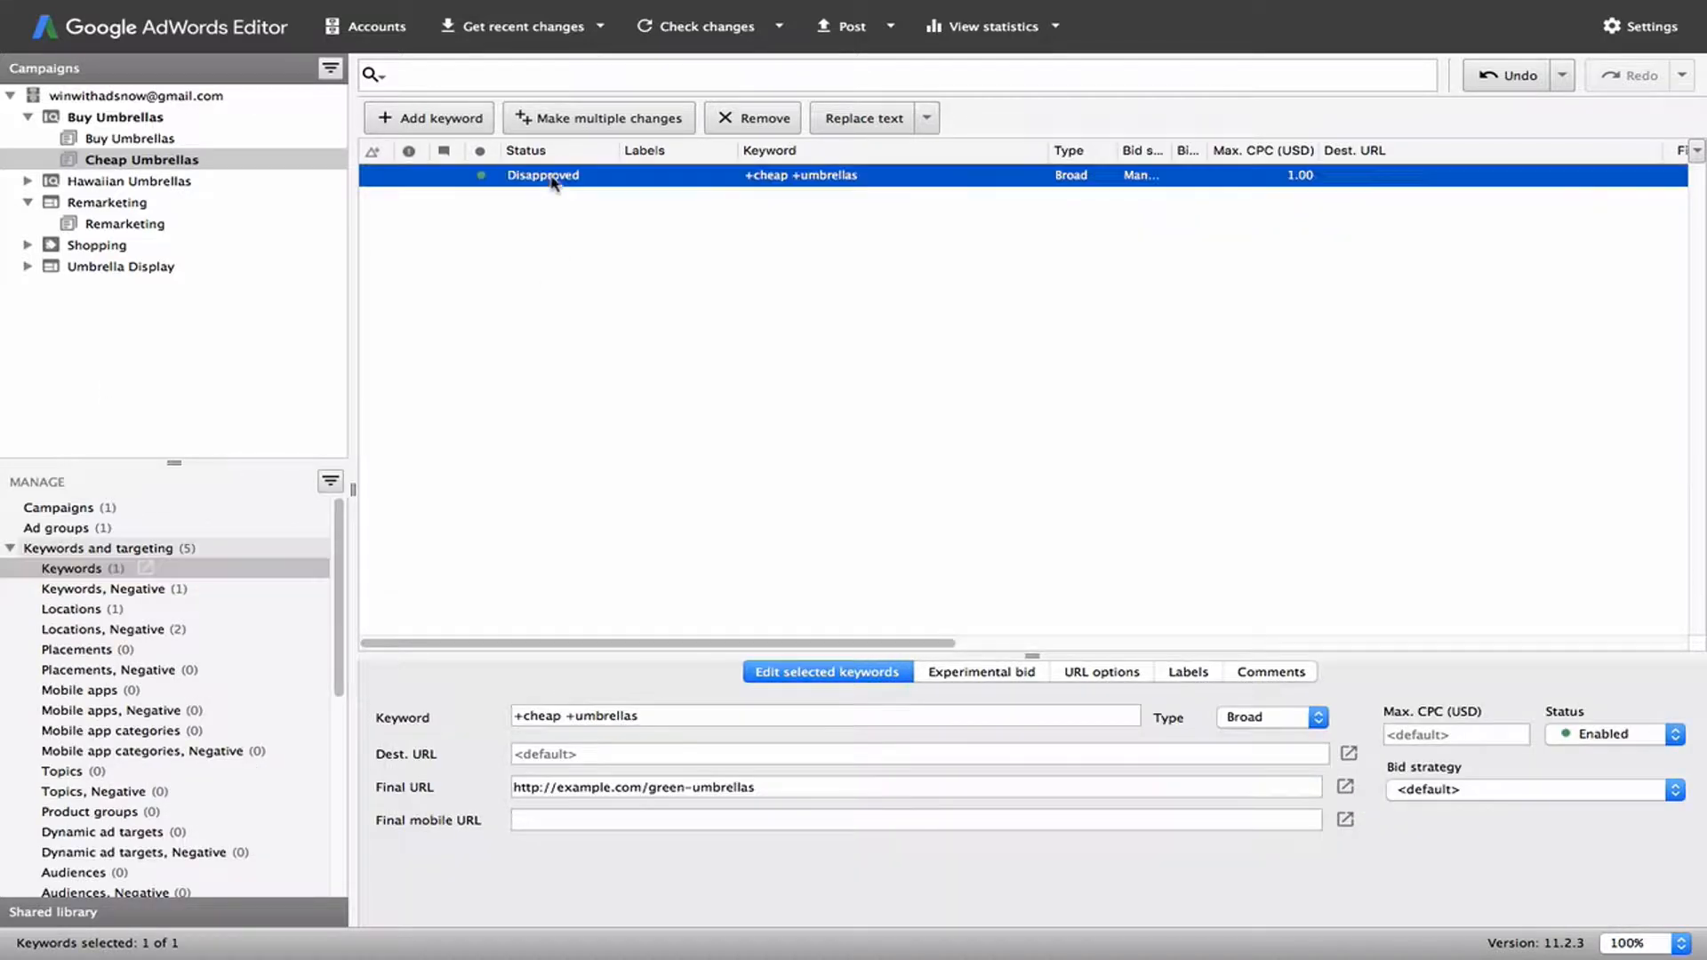
click(579, 712)
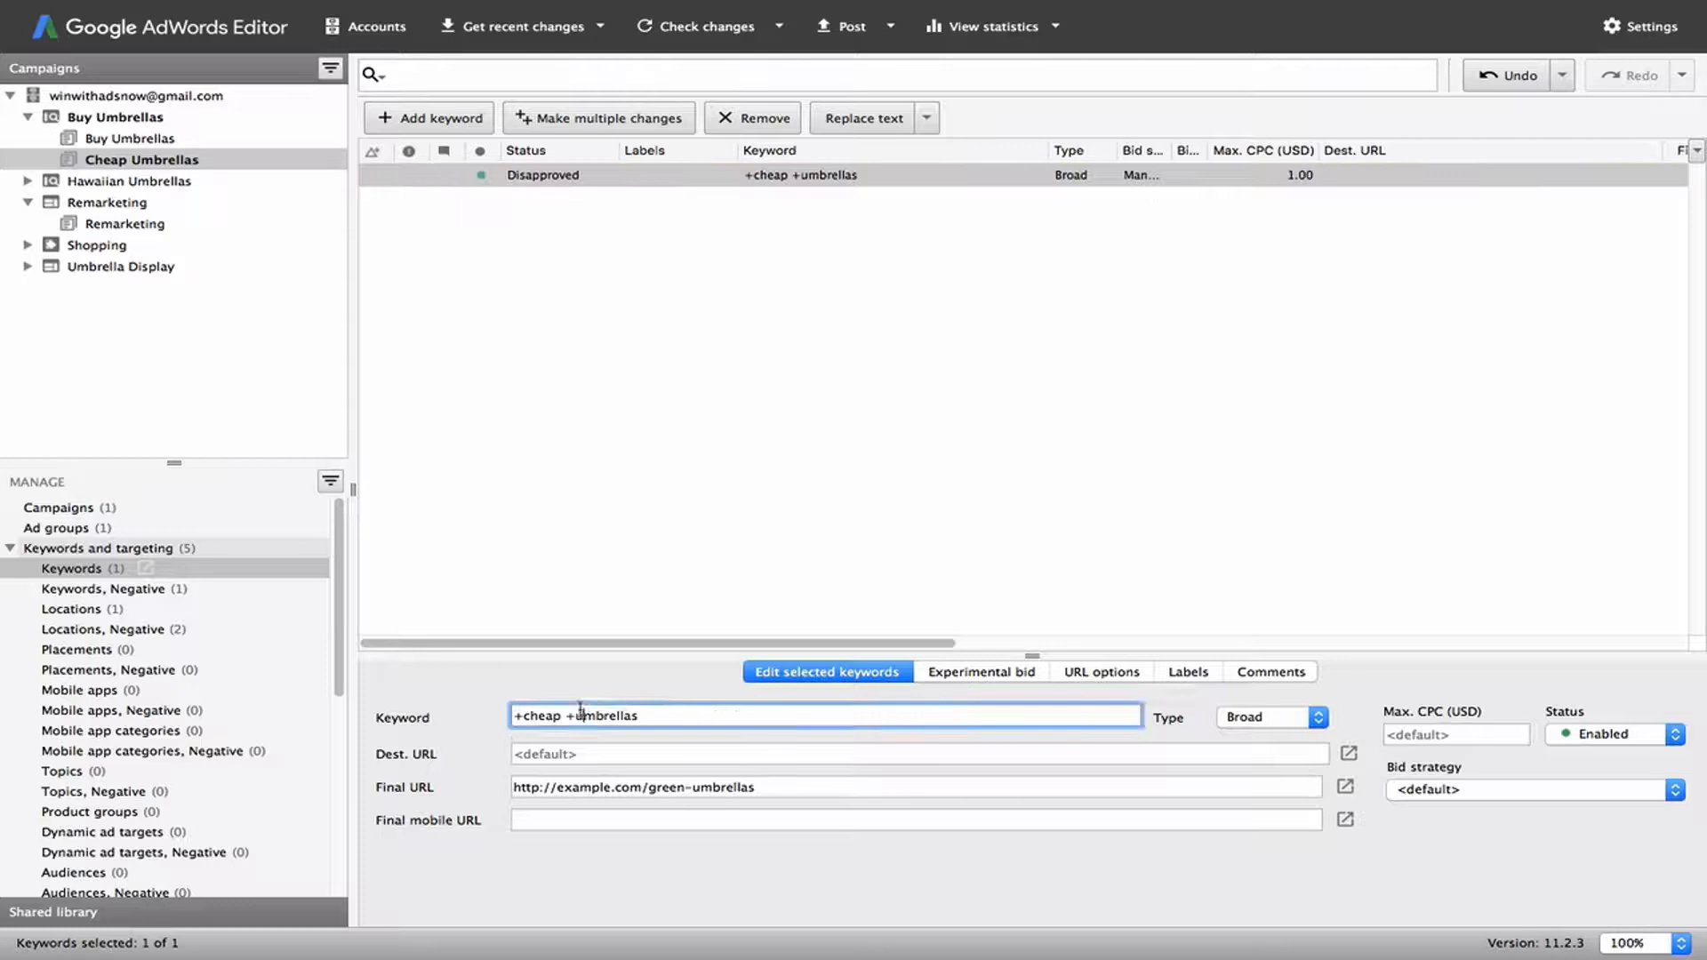
click(565, 780)
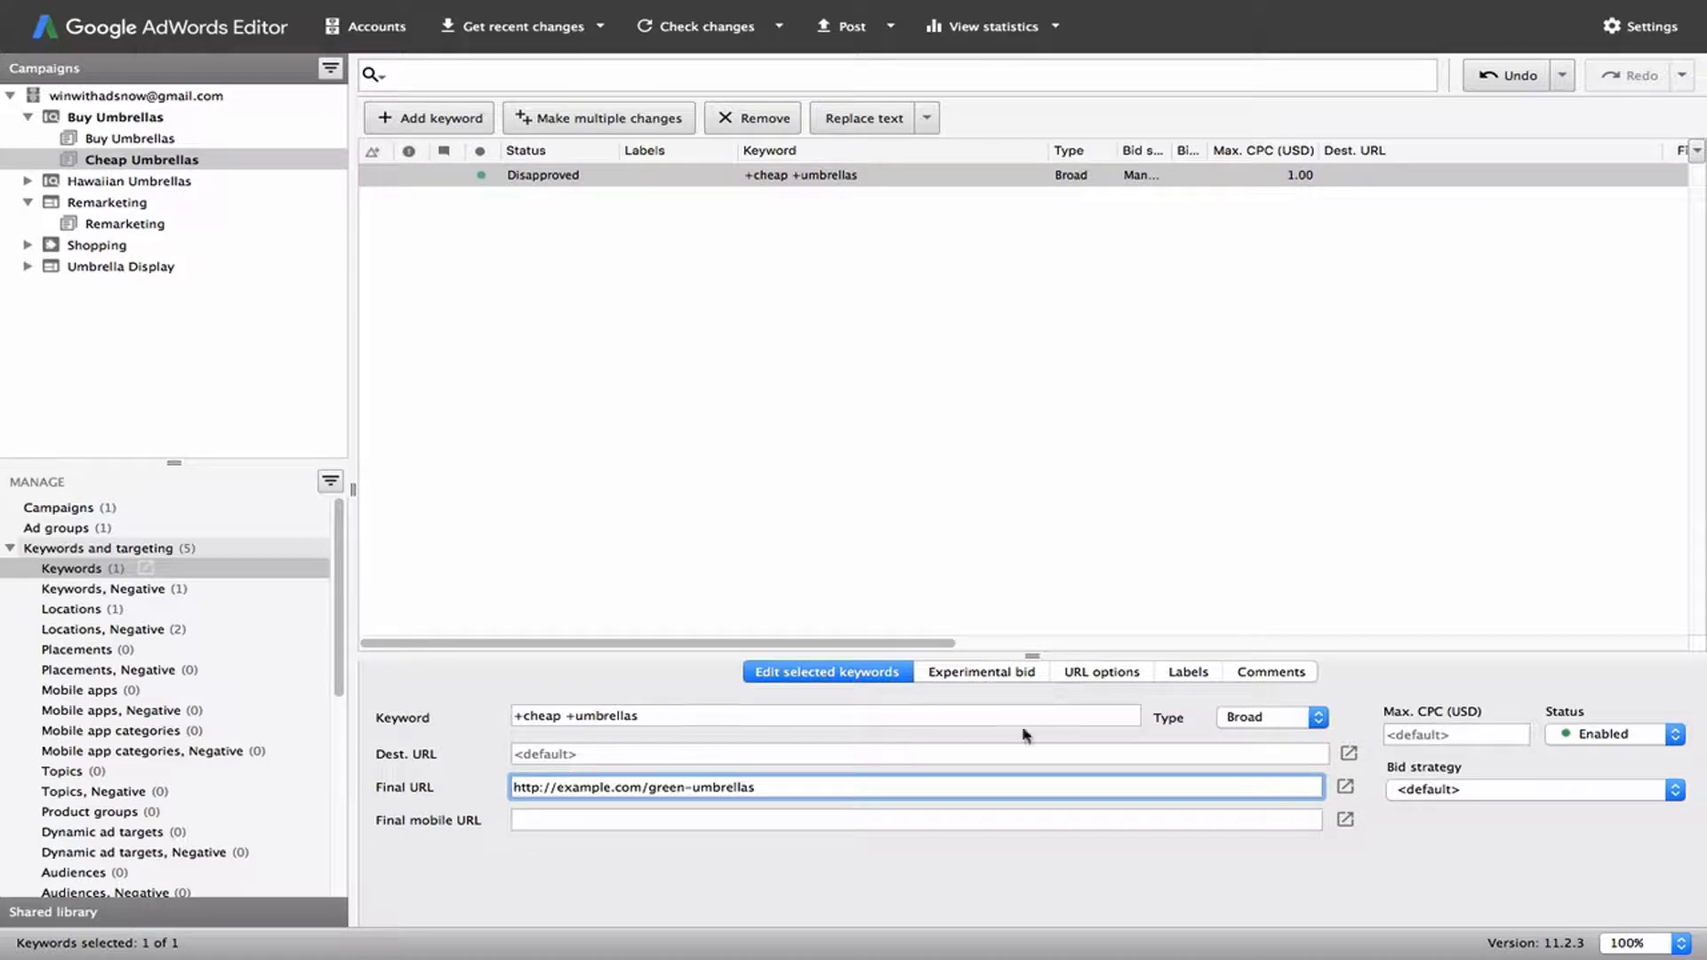
click(1267, 718)
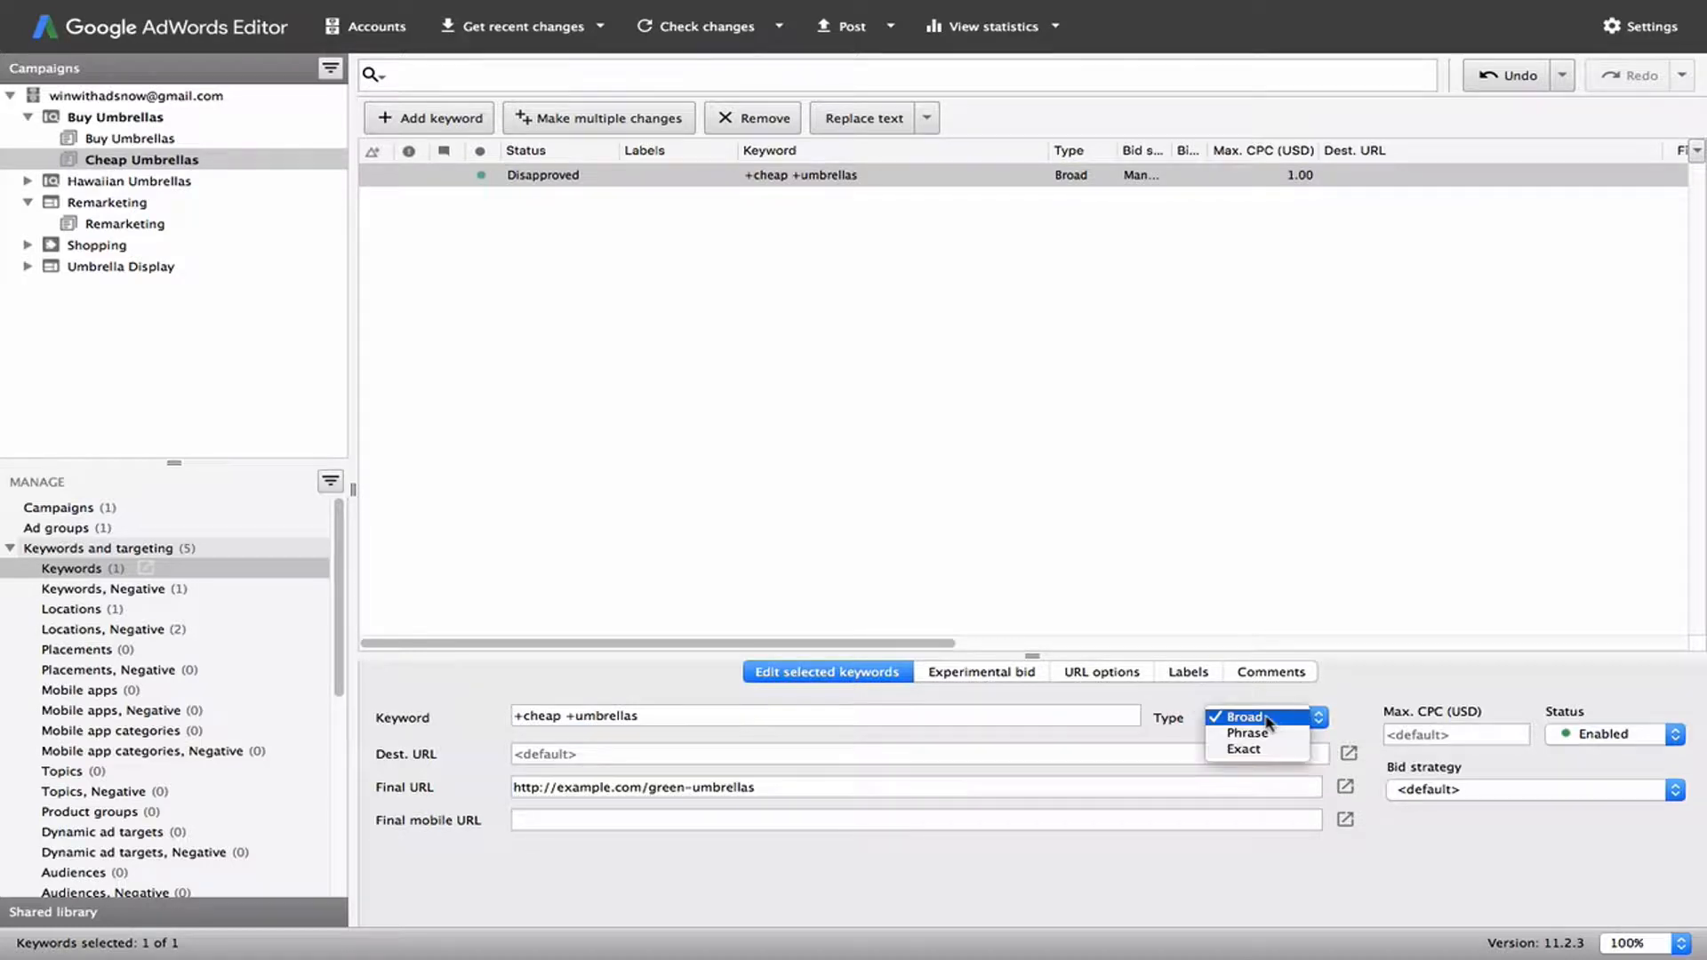
click(1324, 689)
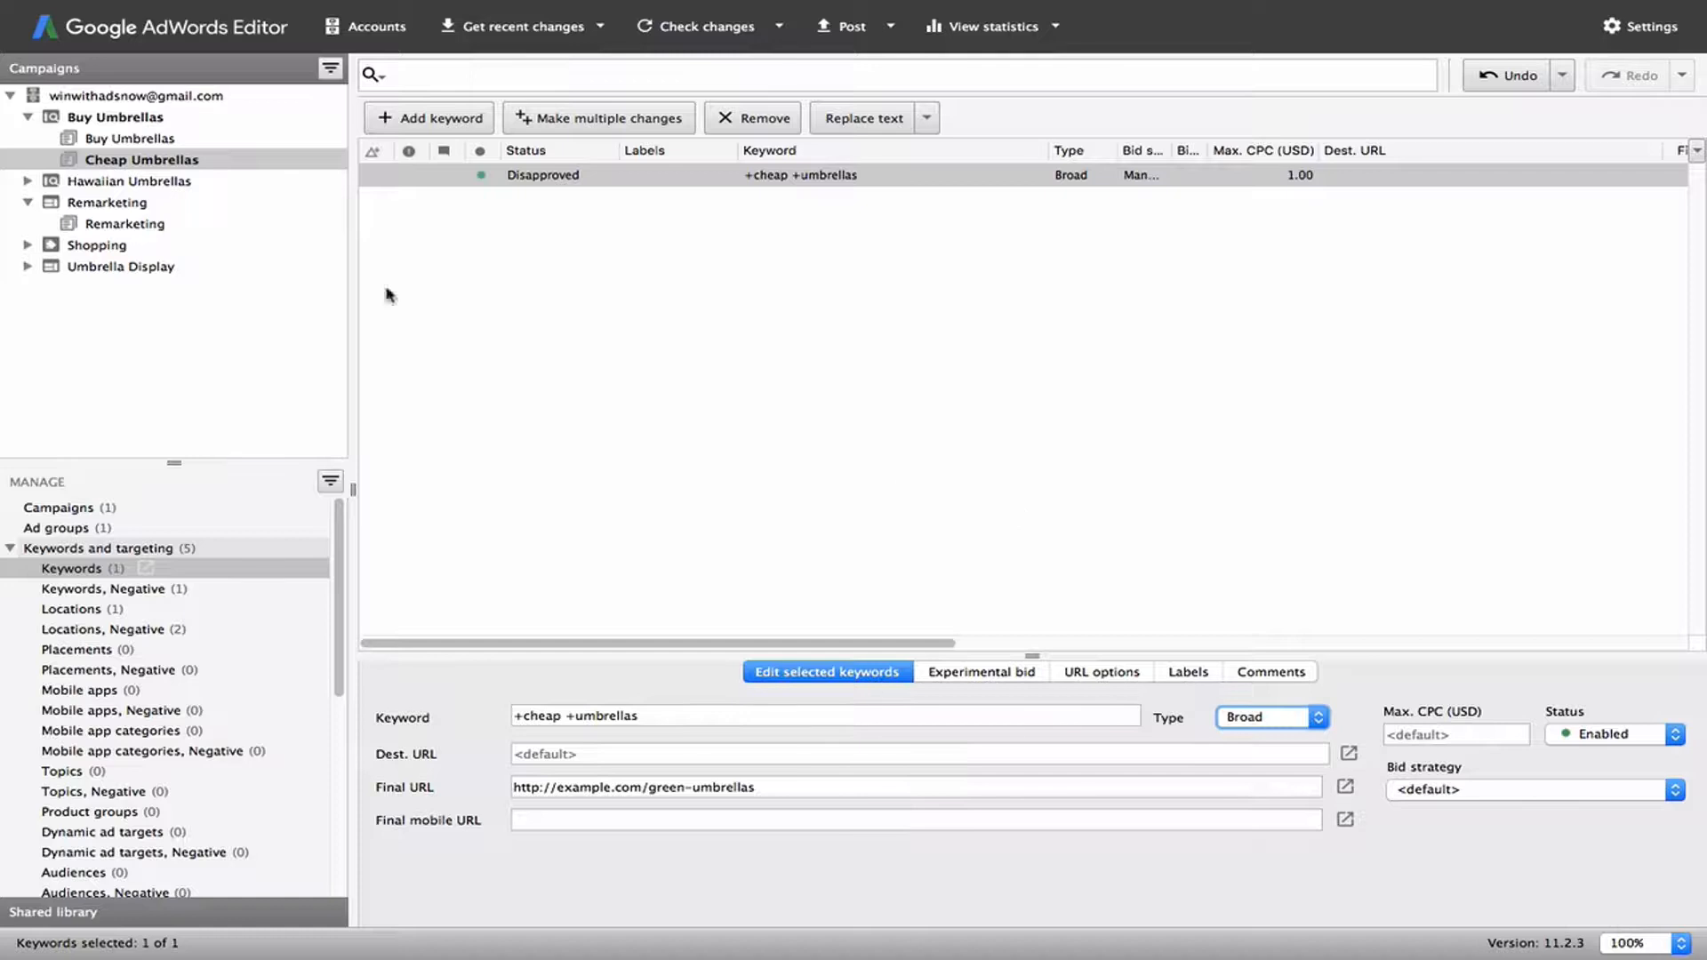
Show the keywords of the Buy Umbrellas ad group and of the whole Buy Umbrellas campaign, selecting all the campaign's keywords
click(161, 142)
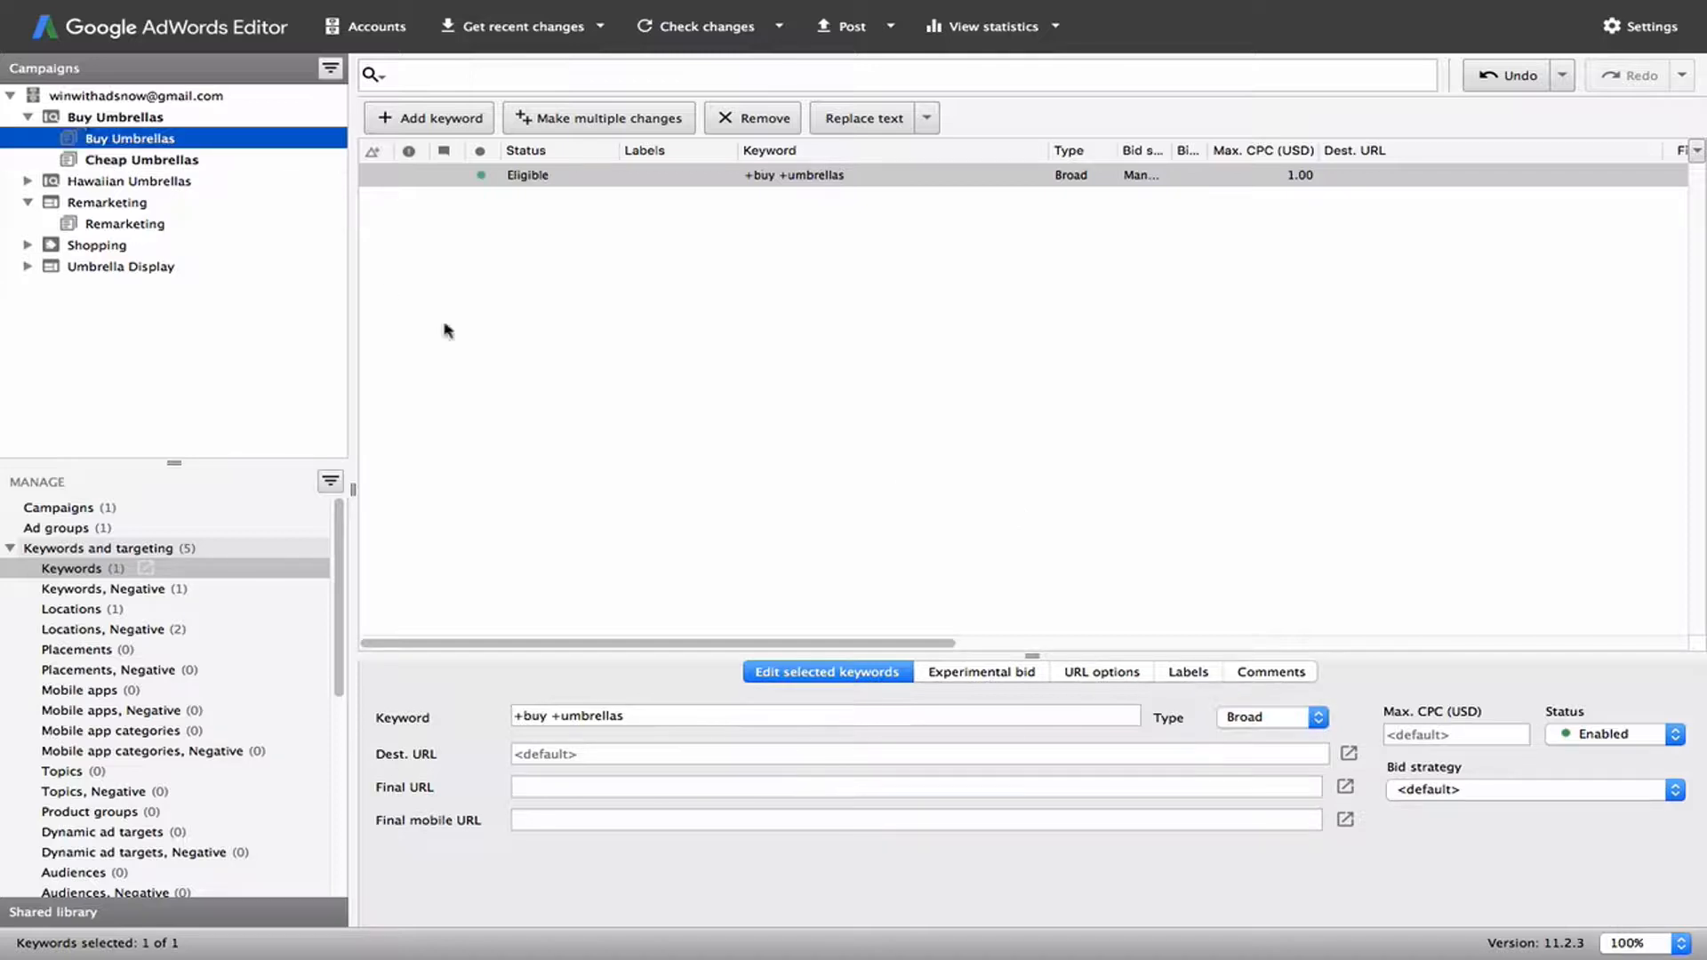
click(80, 121)
click(663, 309)
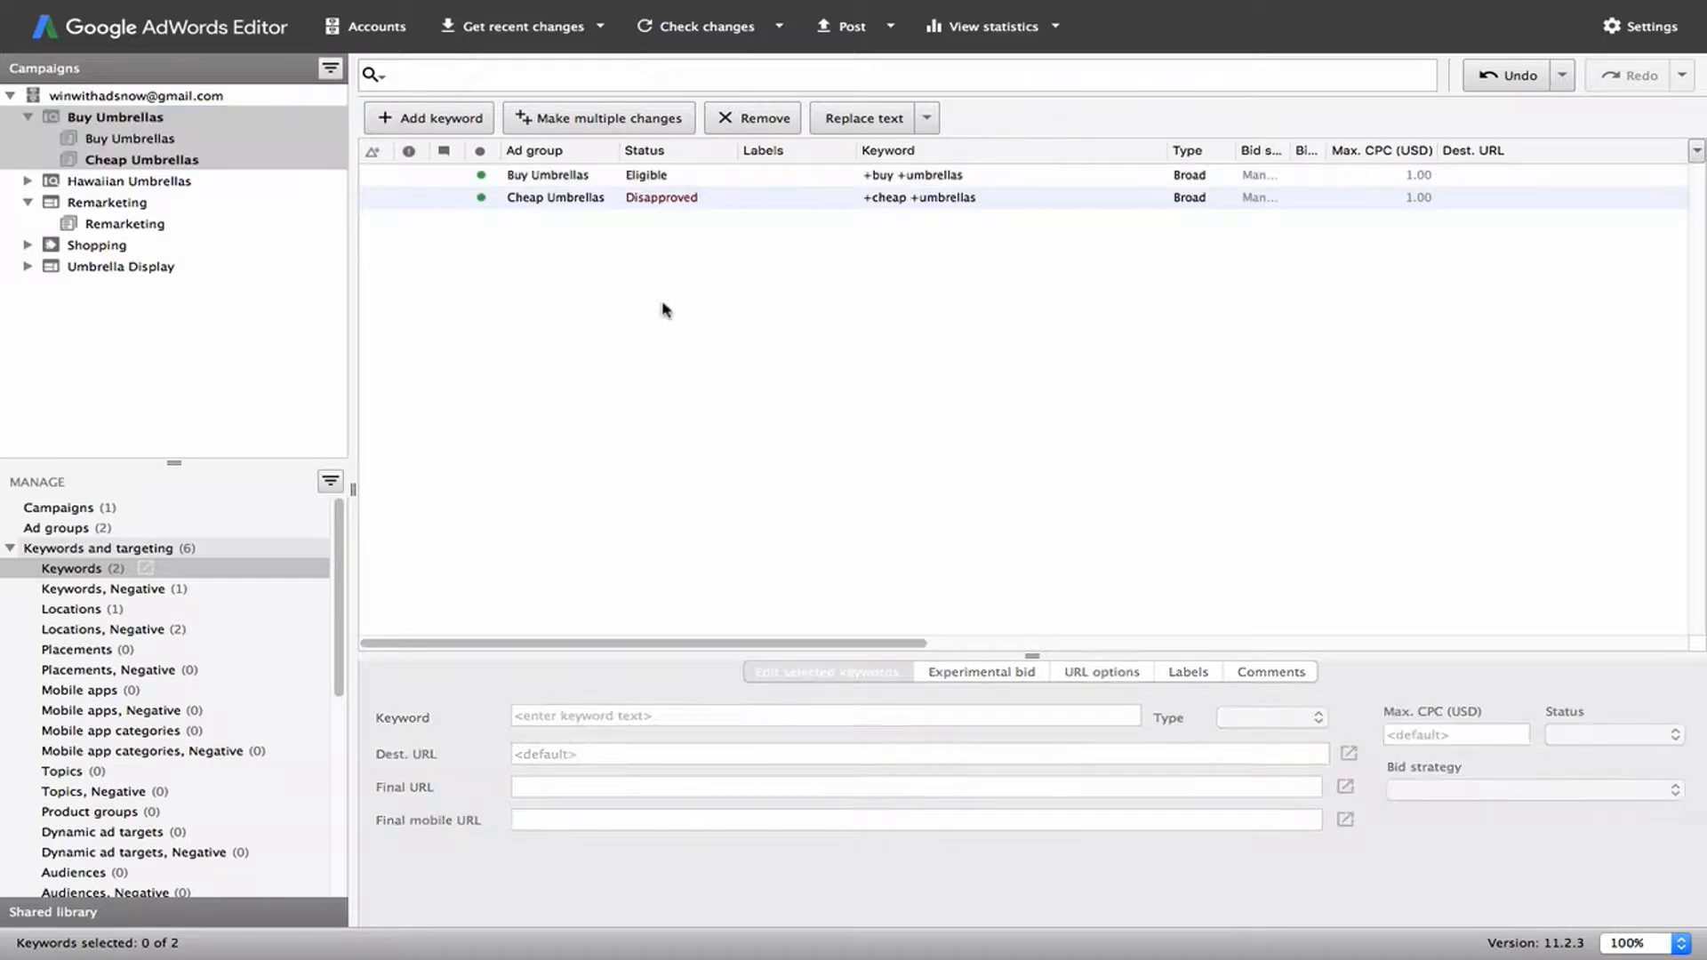
key(ctrl+a)
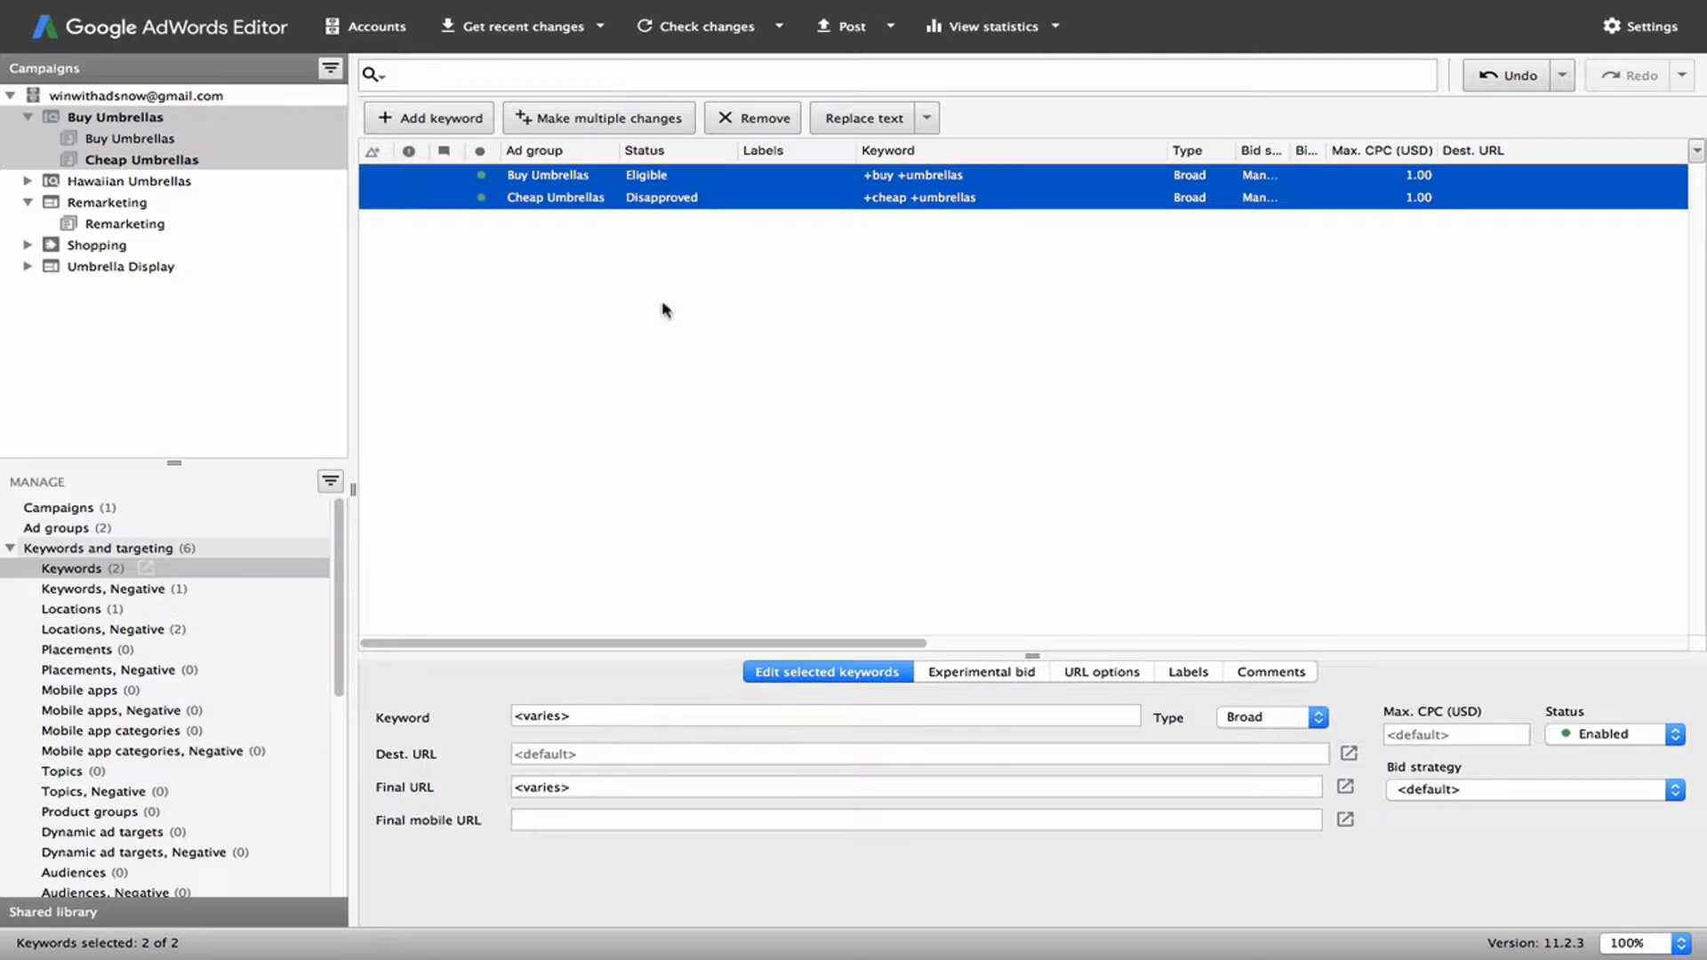
click(661, 175)
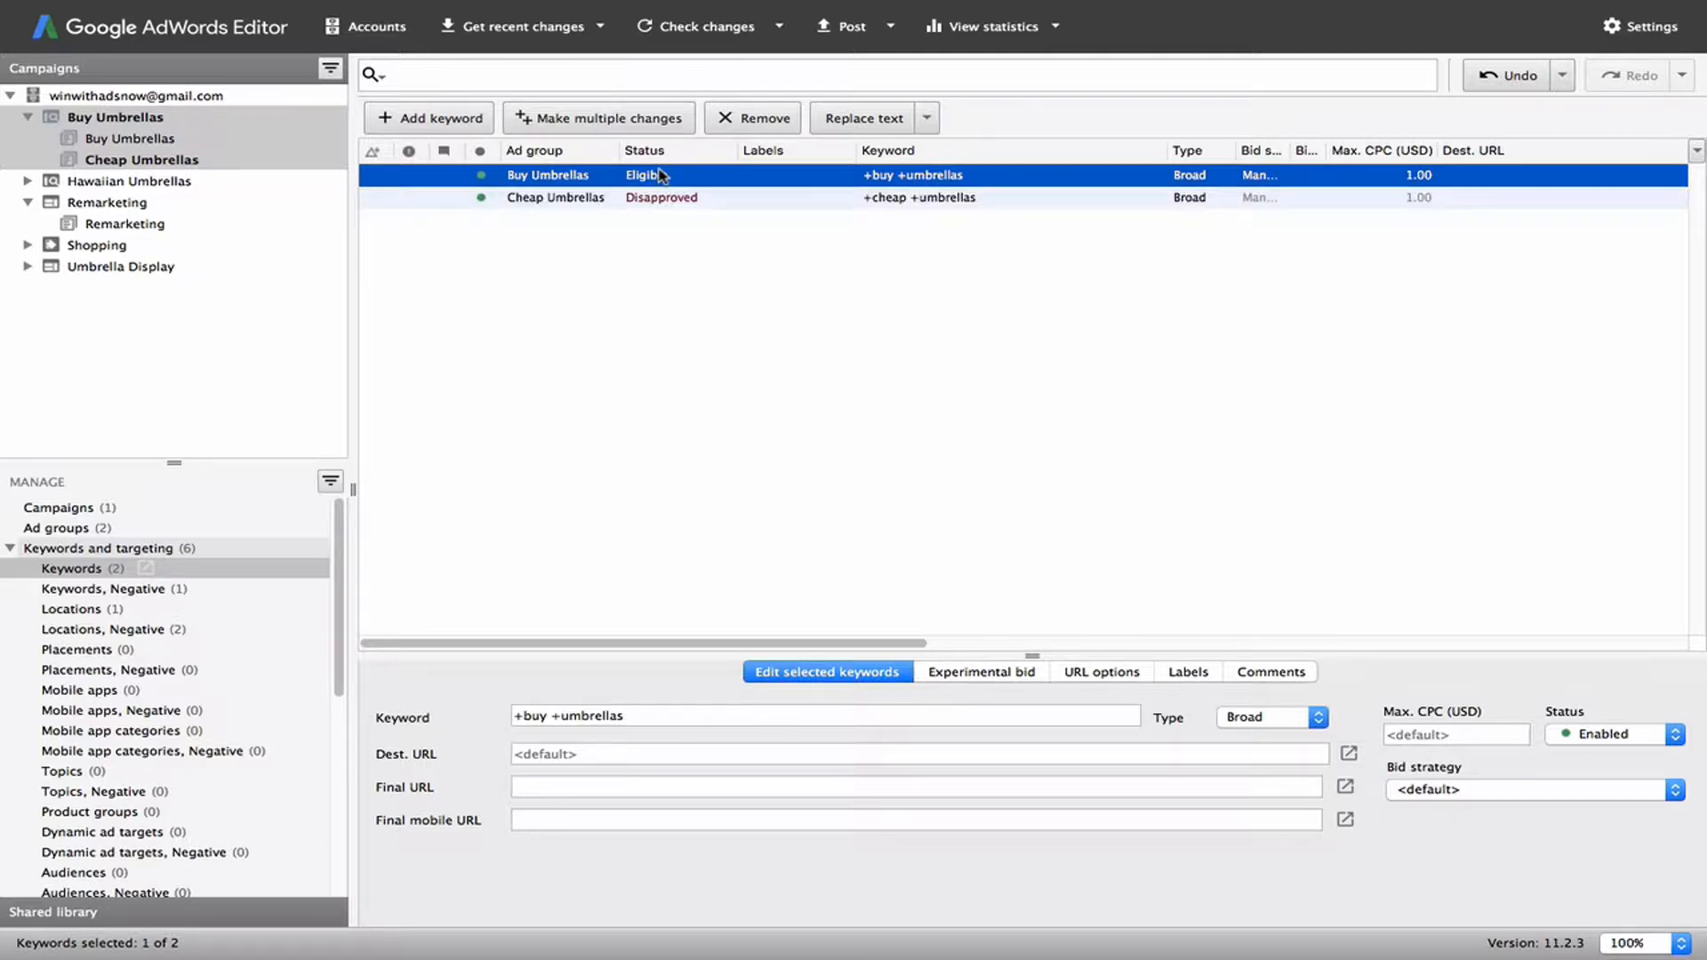
key(ctrl+a)
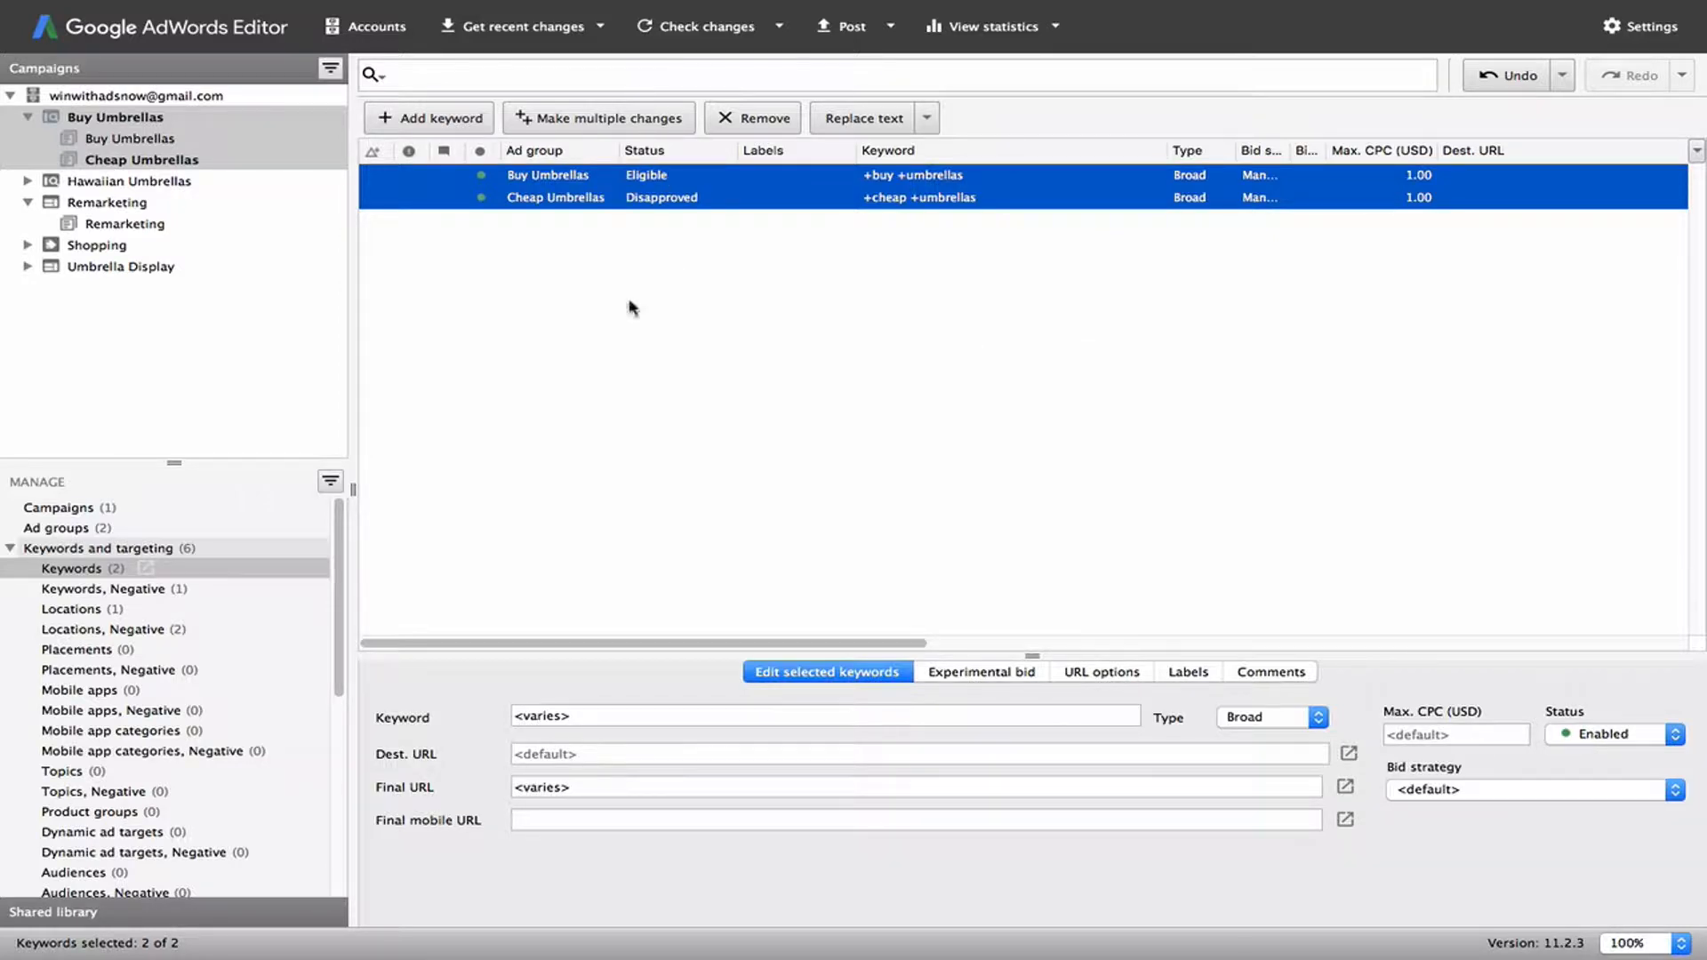
Collapse the Buy Umbrellas and Remarketing campaigns in the tree and review the Buy Umbrellas campaign's settings
click(27, 117)
click(28, 160)
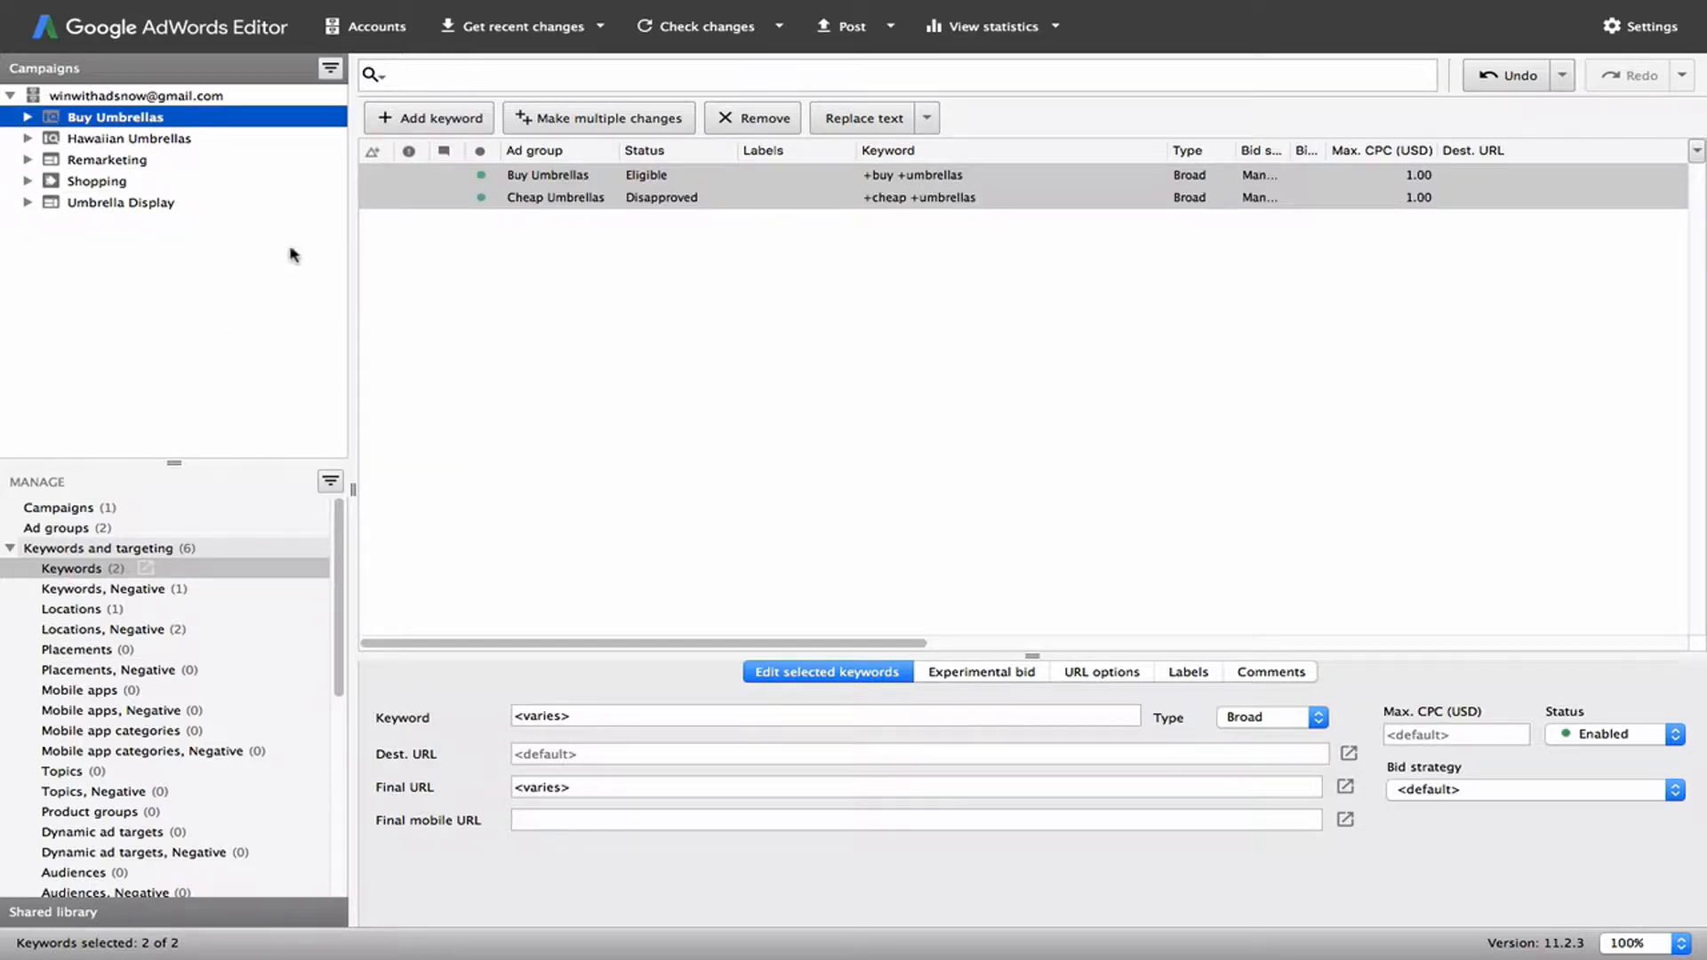
click(53, 514)
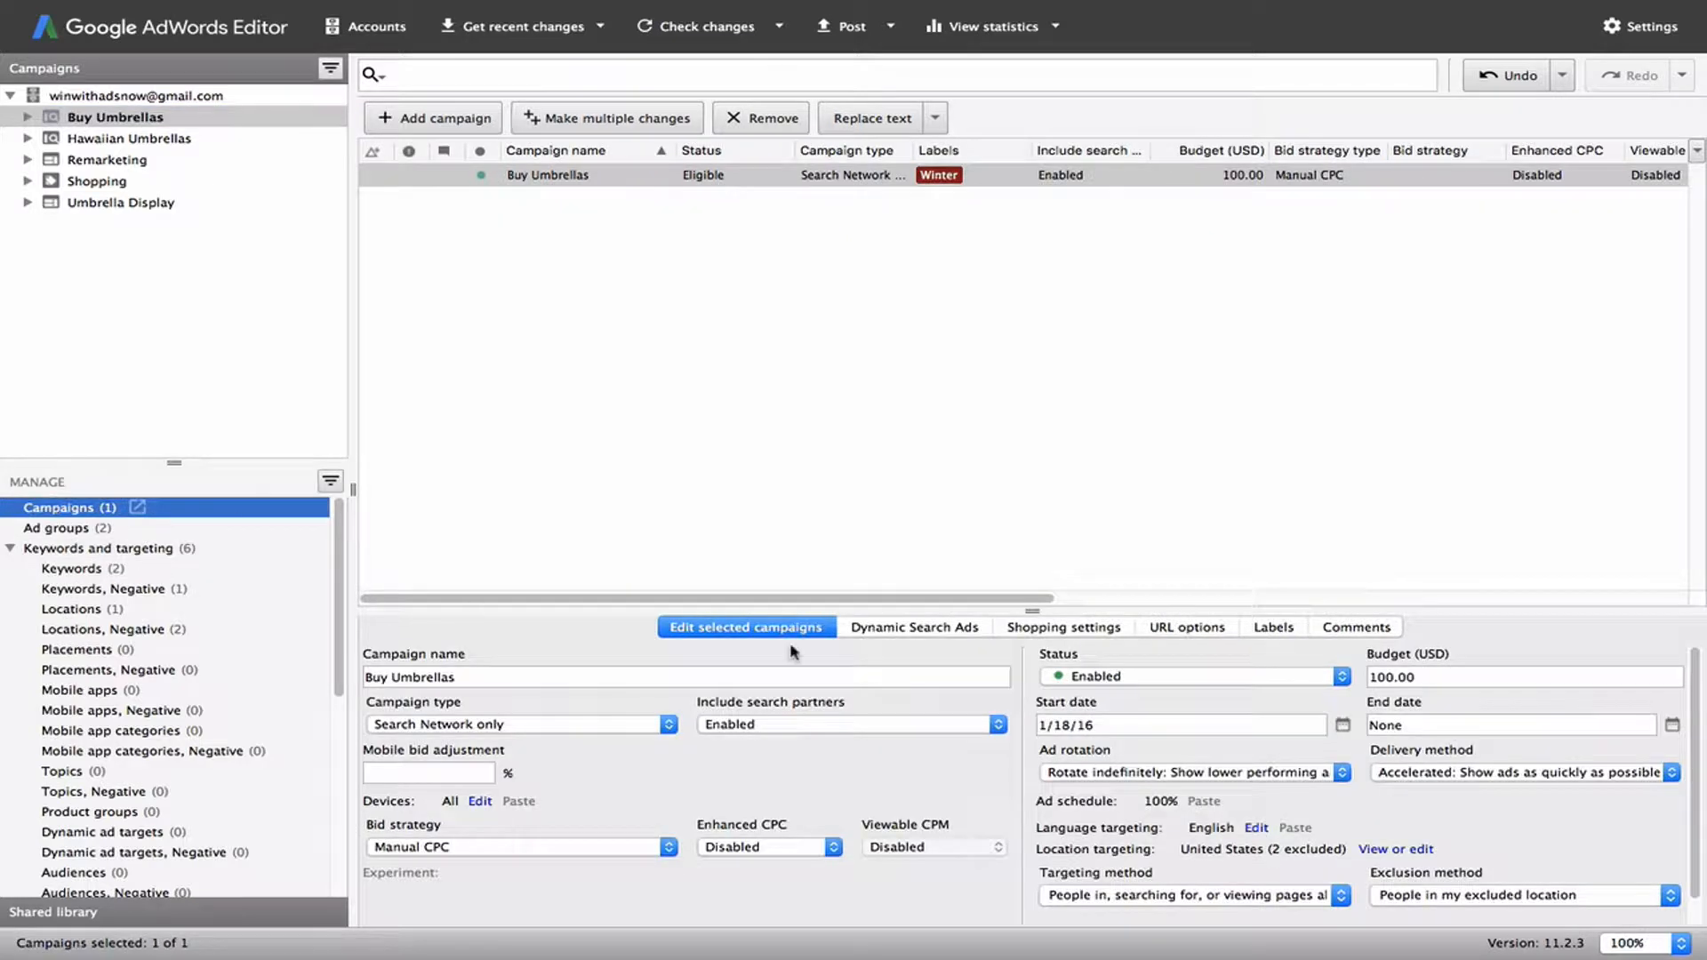
scroll(1218, 803, down, 2)
scroll(1218, 804, up, 2)
Post the local changes in all campaigns to AdWords and close the finished posting report
click(885, 29)
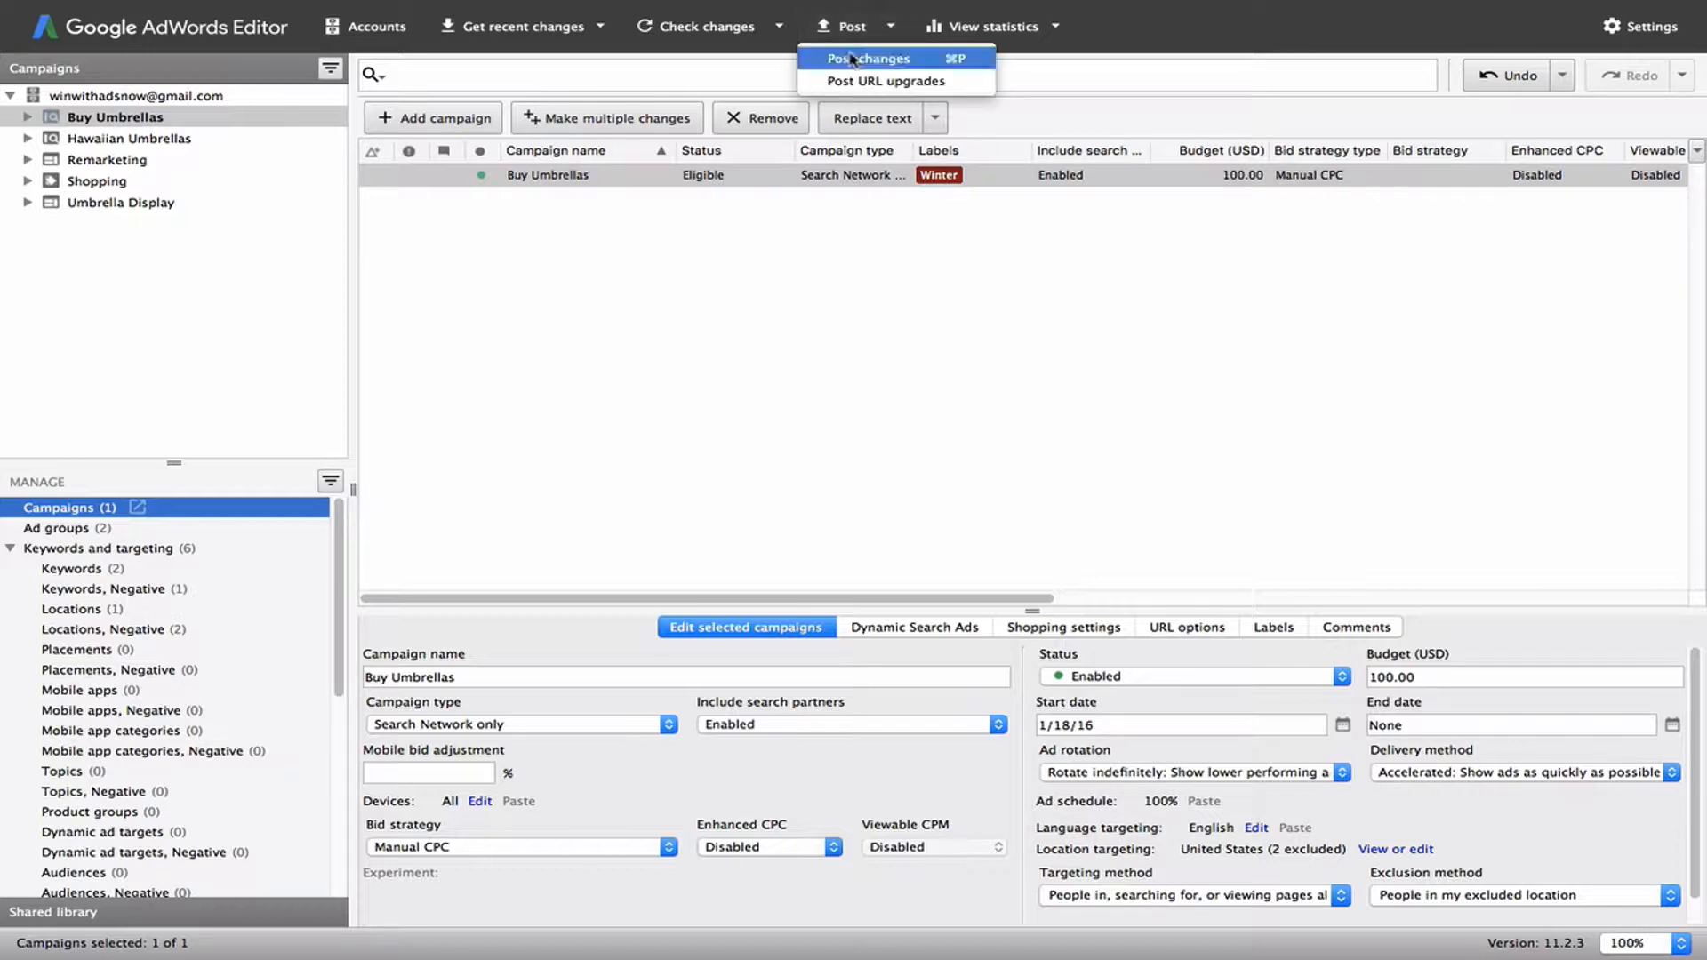
click(851, 60)
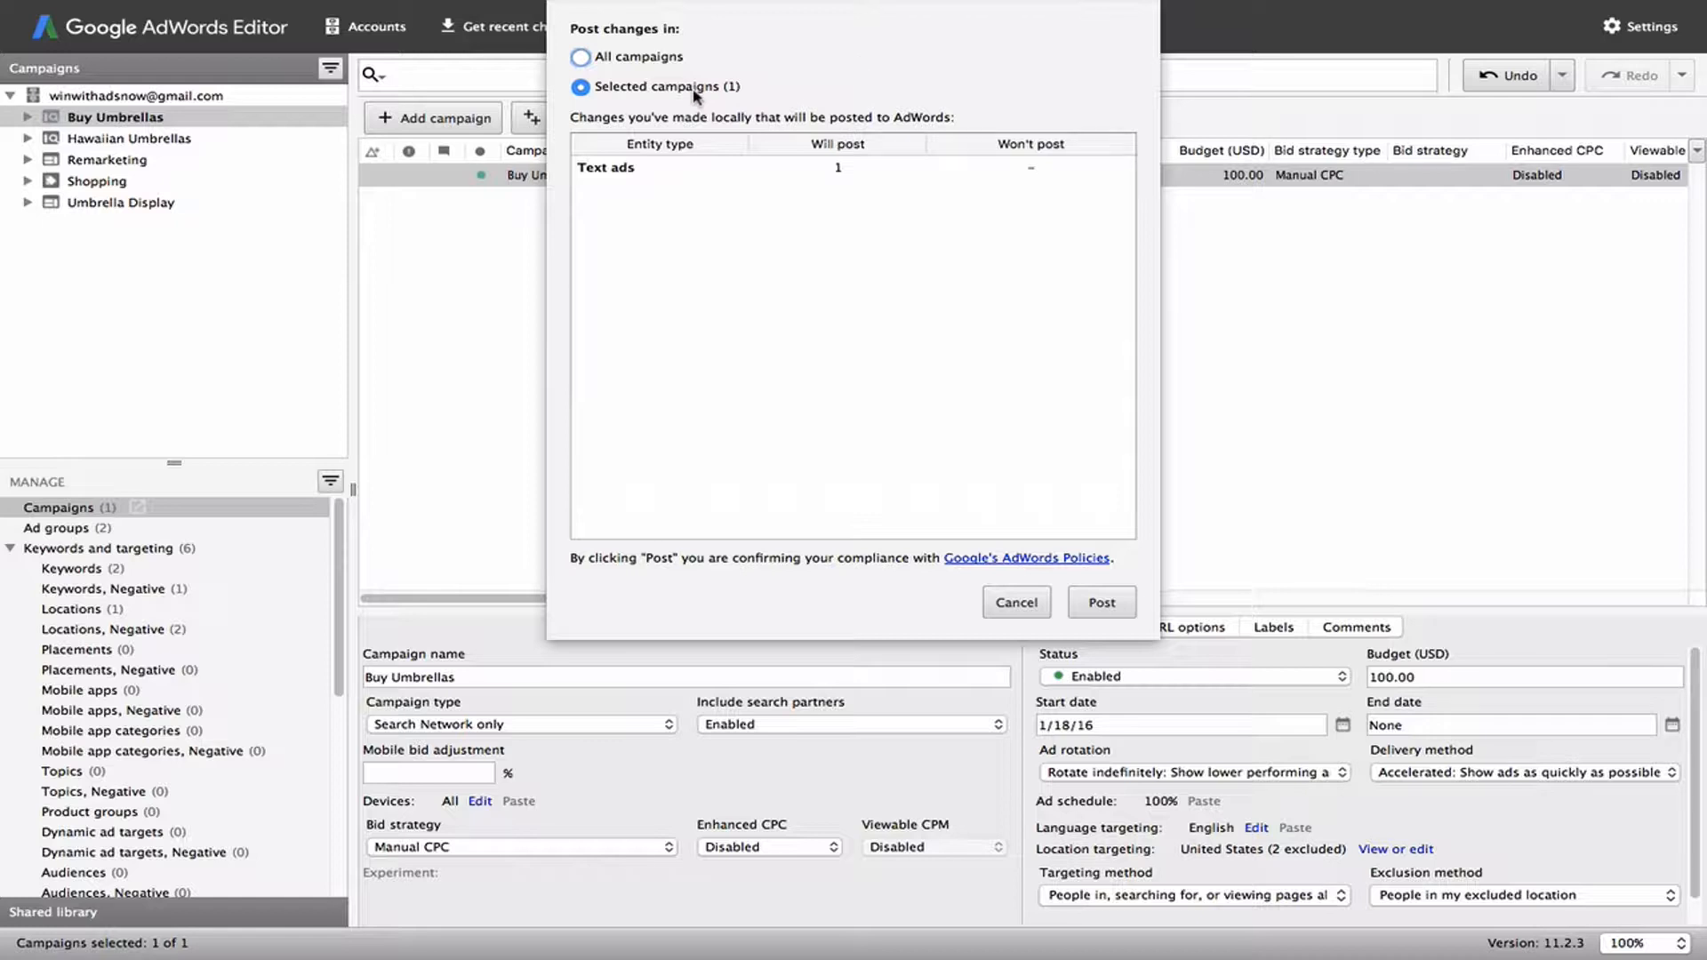
click(636, 61)
click(1103, 604)
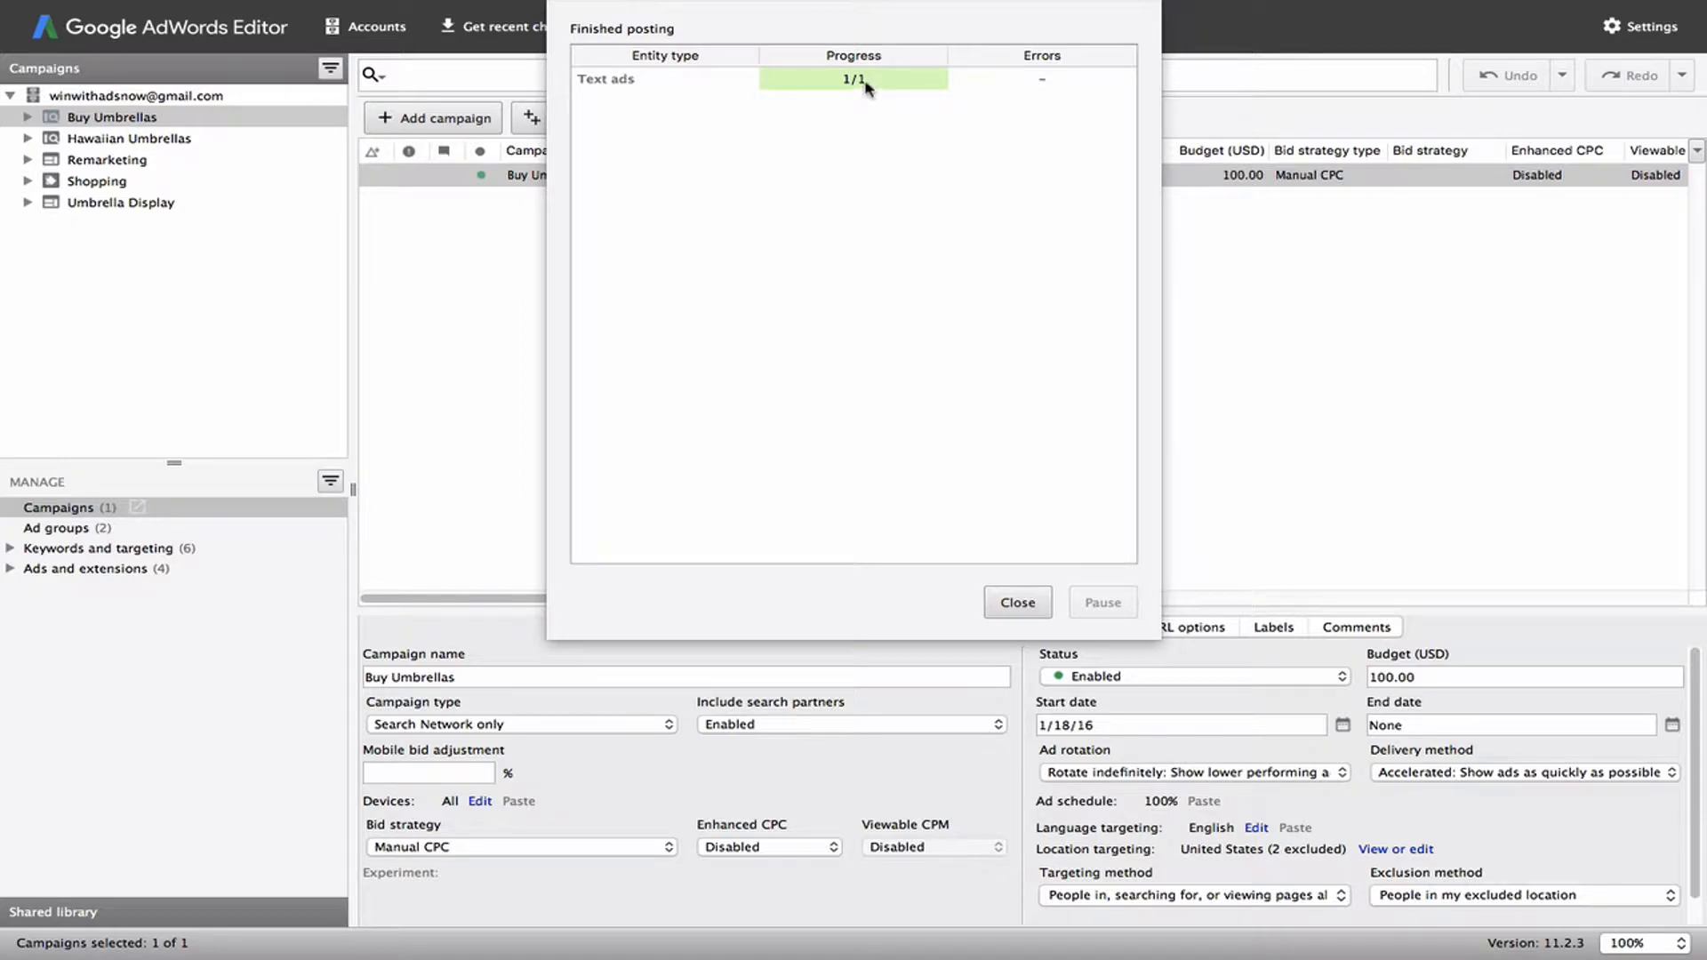
click(1018, 602)
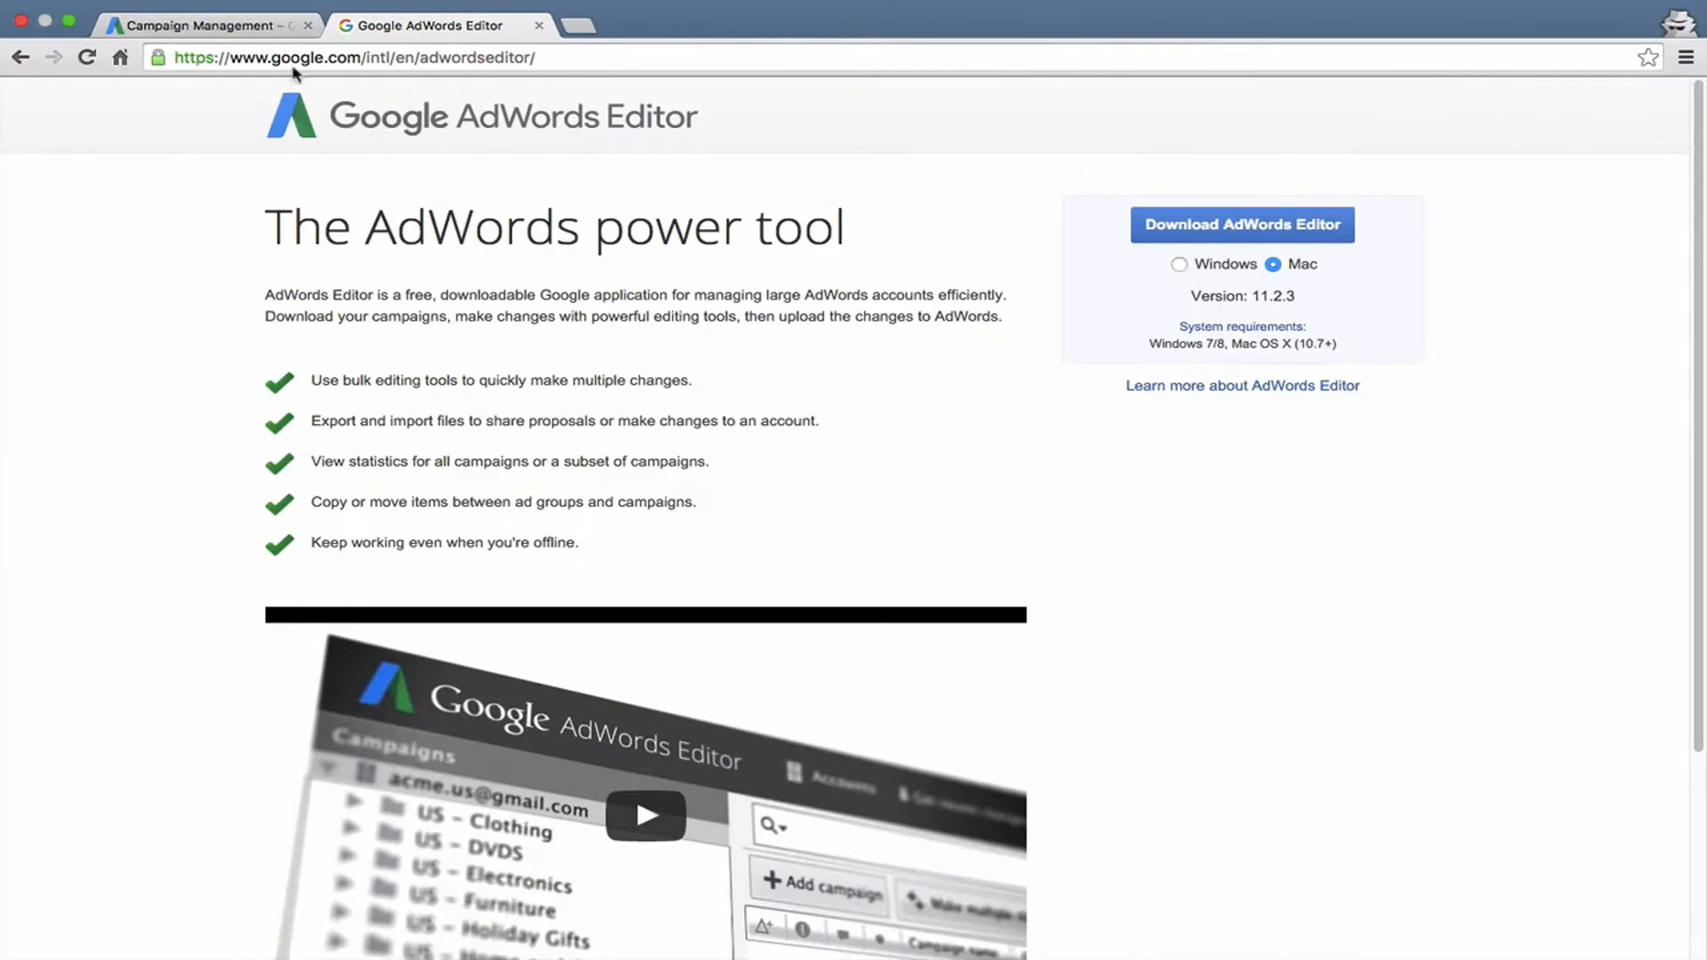
Reload the Campaign Management page in the browser and switch back to AdWords Editor
click(251, 34)
key(super+r)
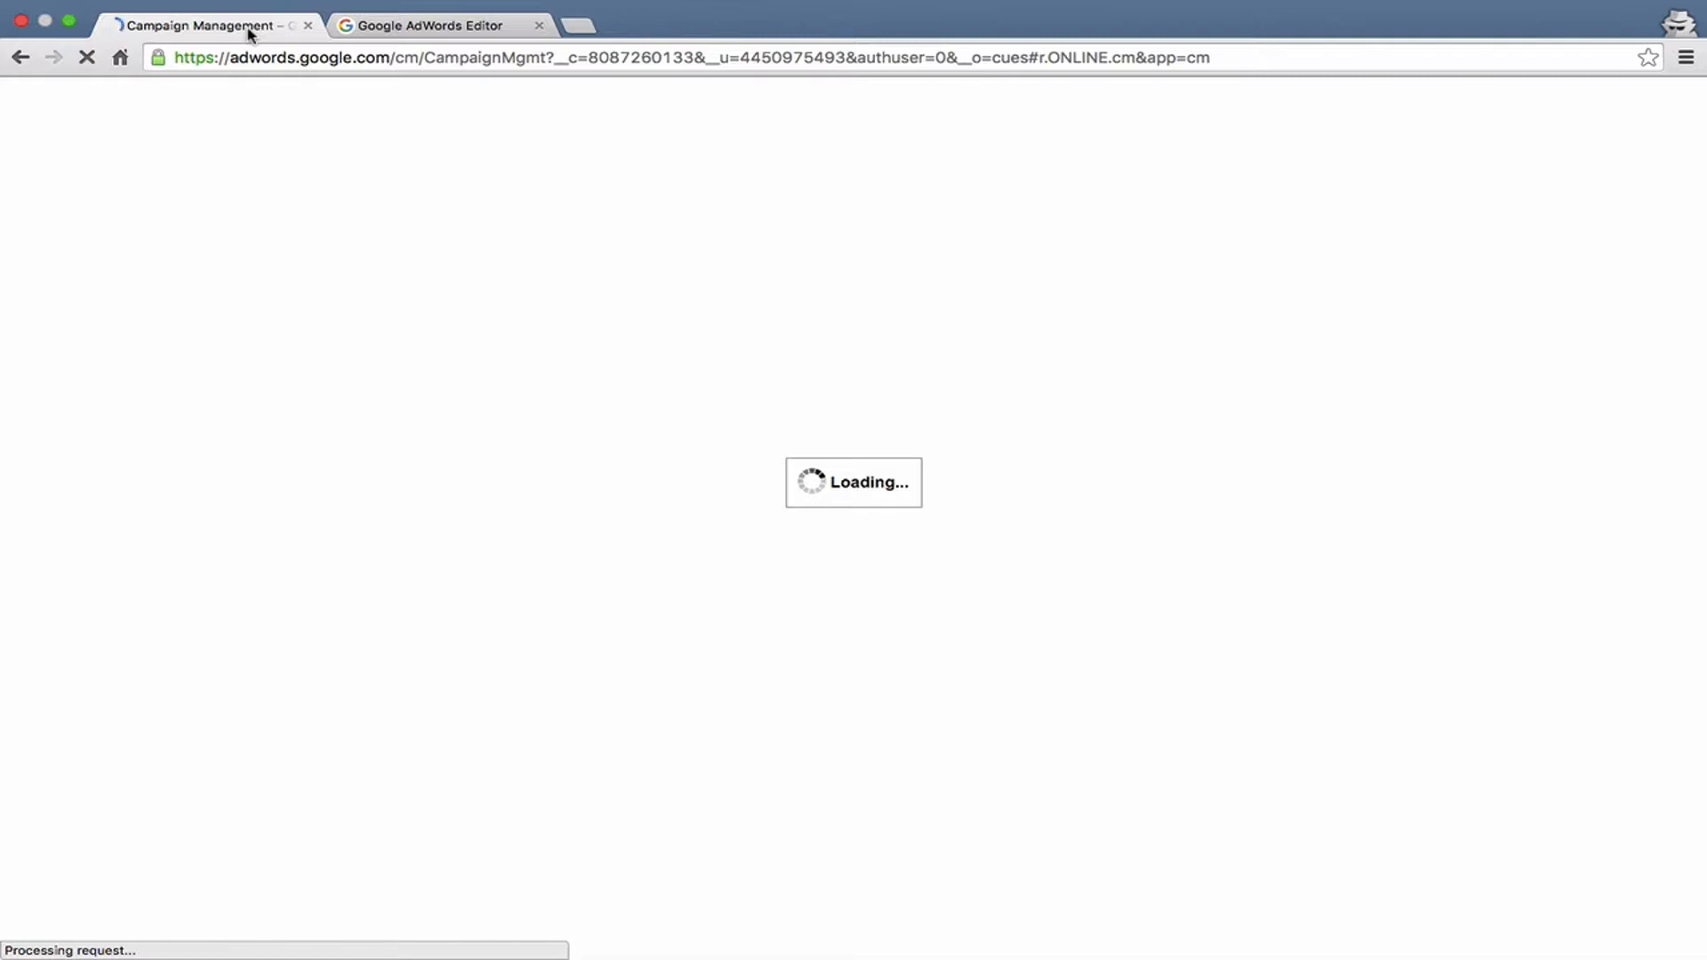
key(ctrl+Right)
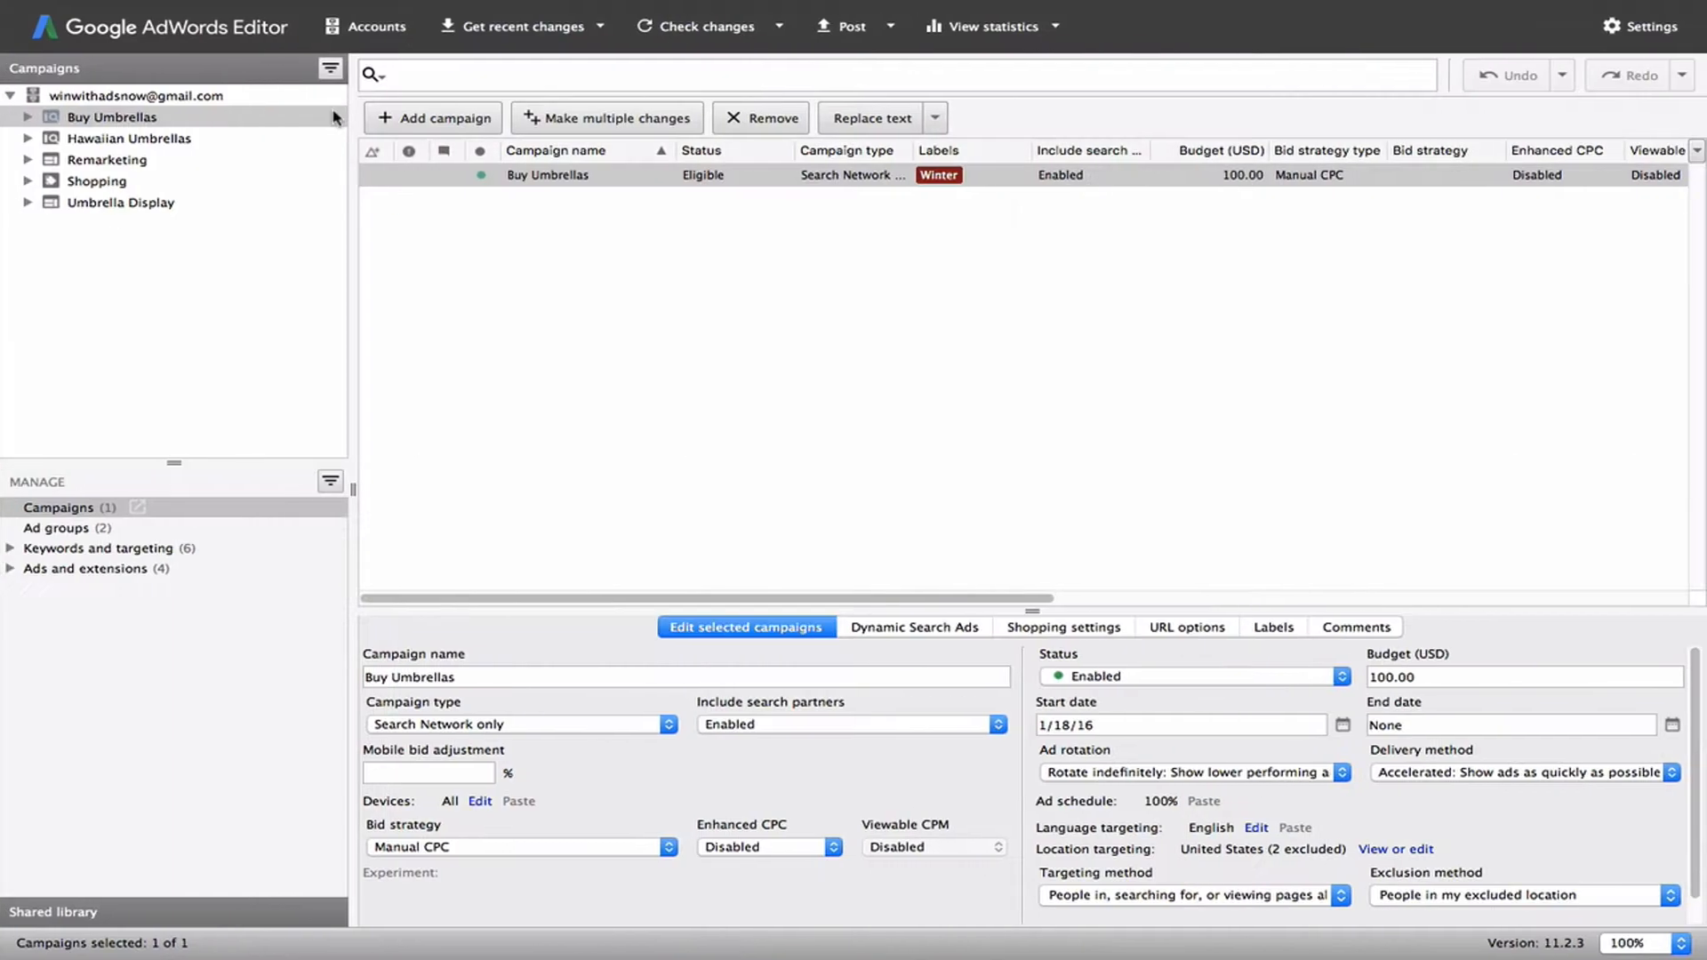
click(1025, 34)
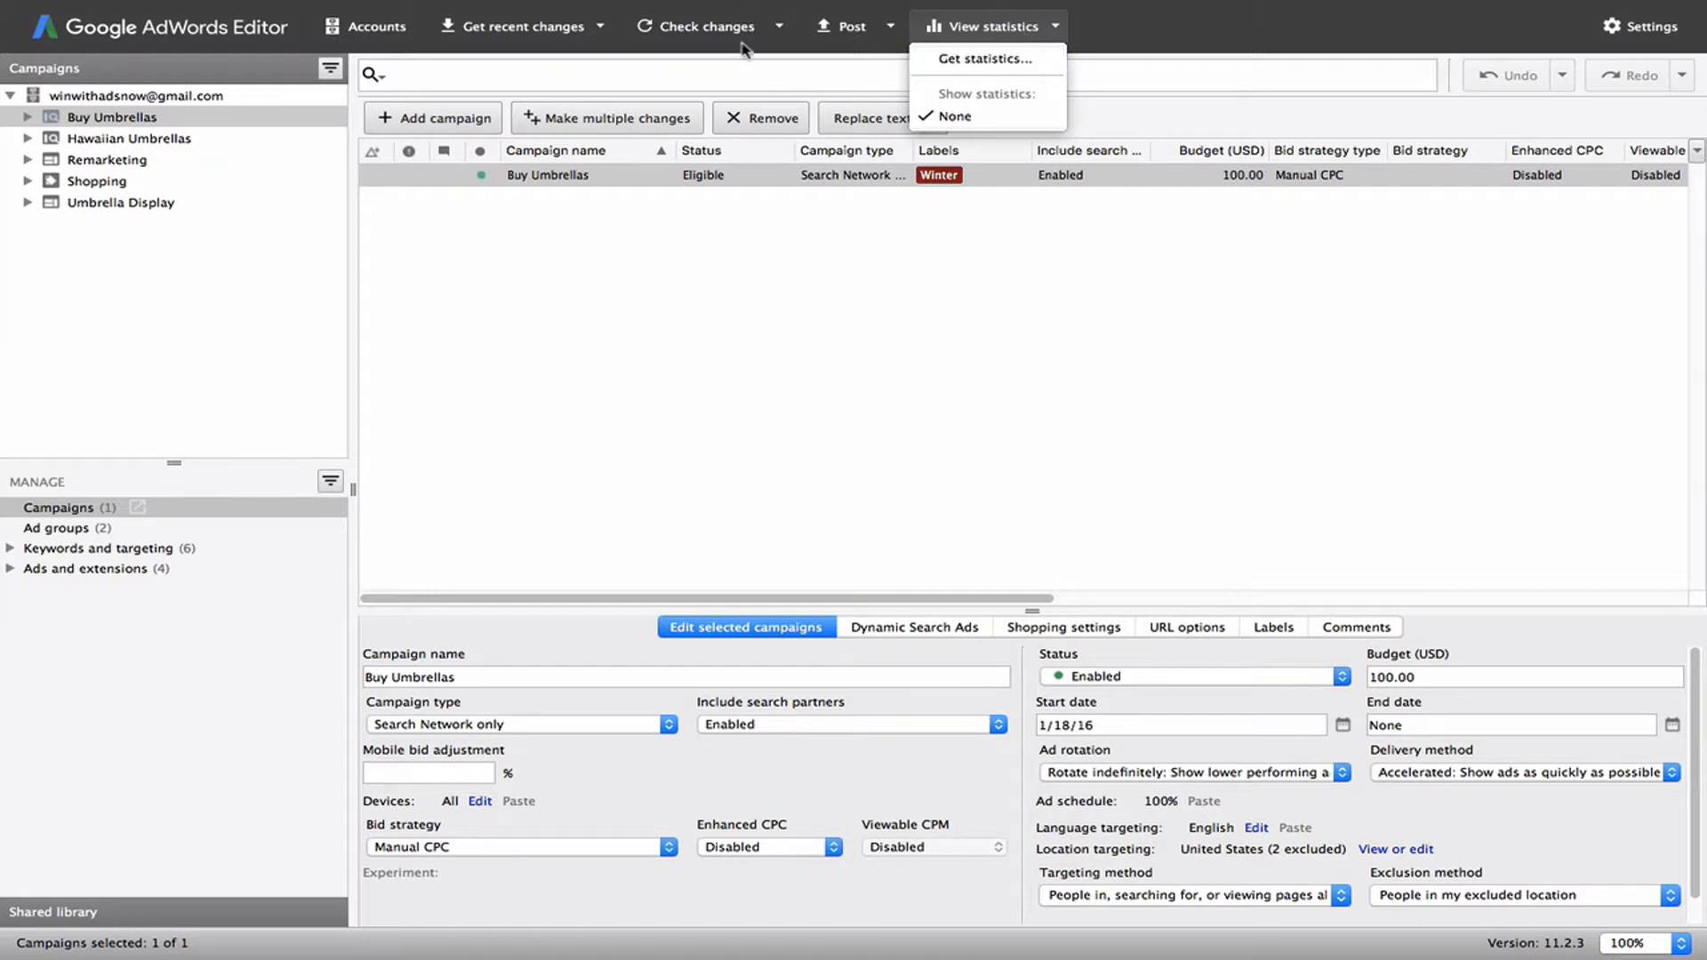
click(885, 419)
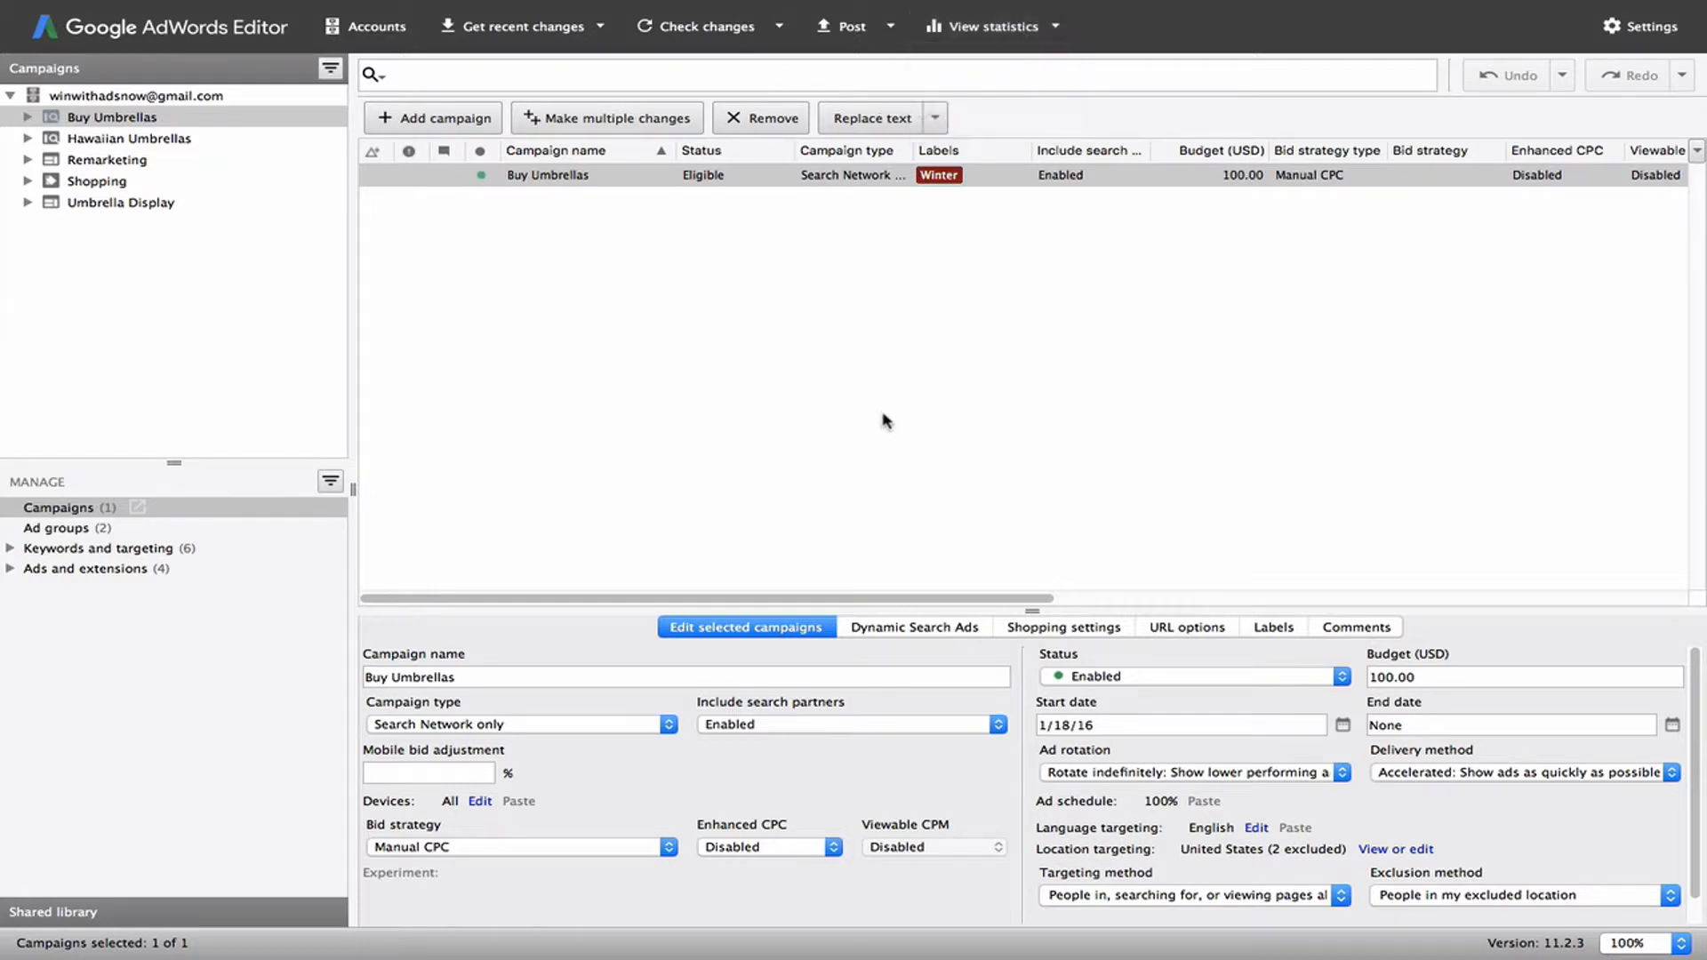